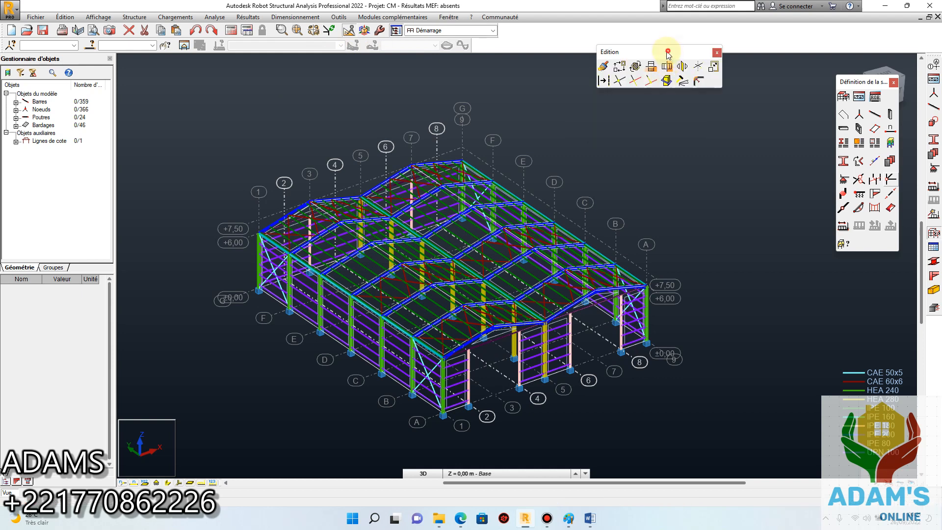
Step: Review the materials, design codes and structural analysis settings in the task preferences and accept them
left_click(633, 97)
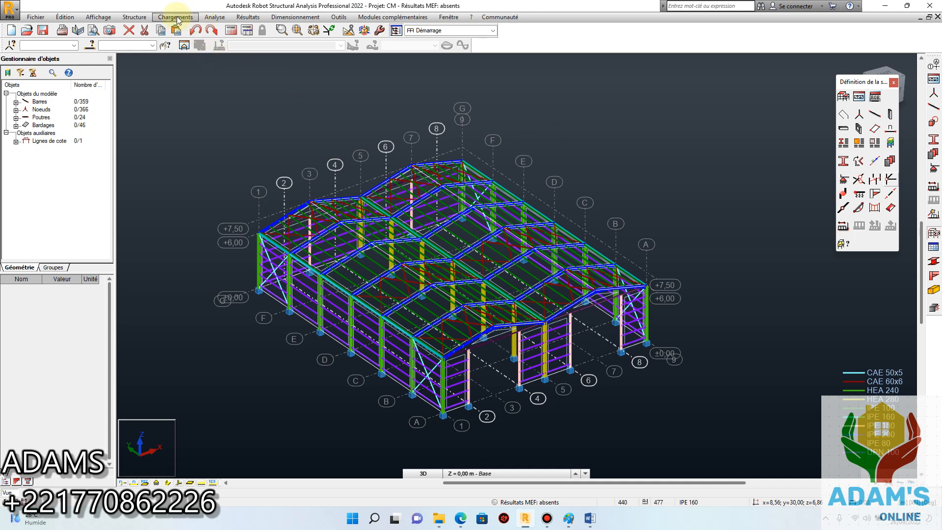
left_click(339, 16)
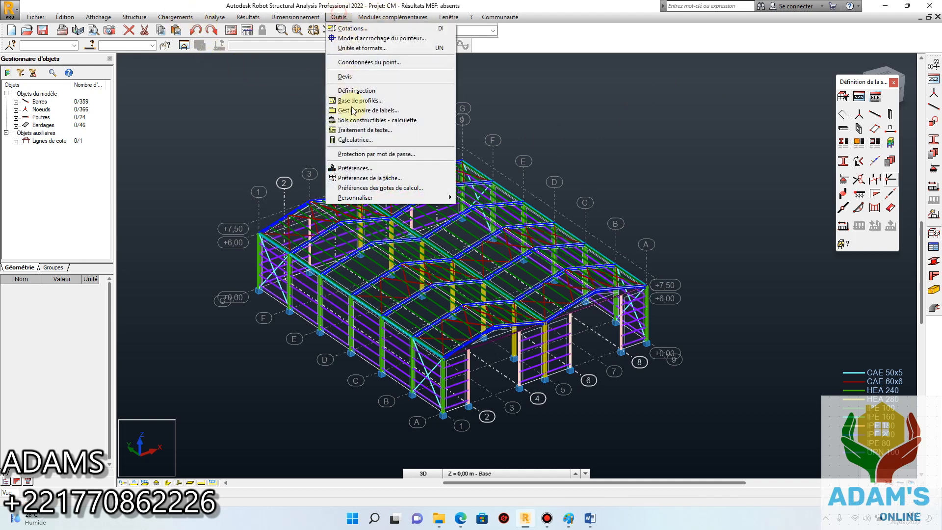
left_click(366, 186)
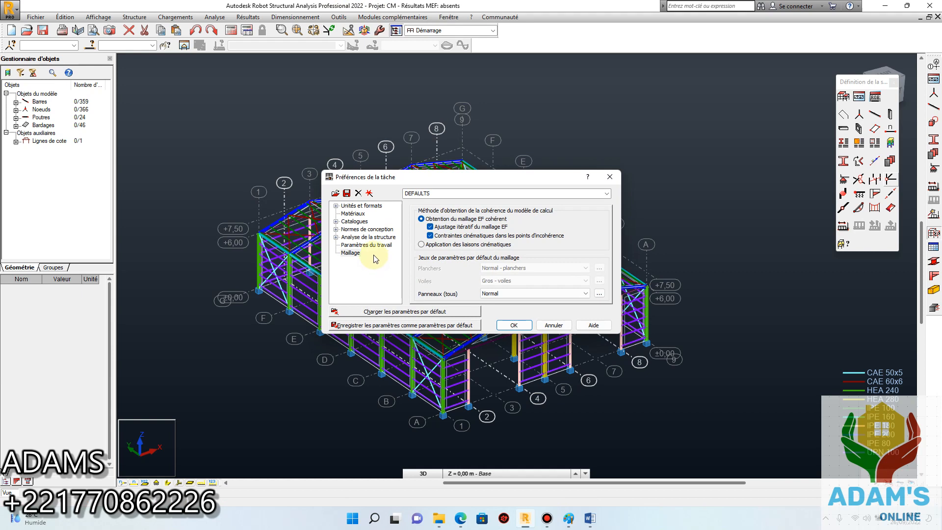
left_click(353, 214)
left_click(358, 230)
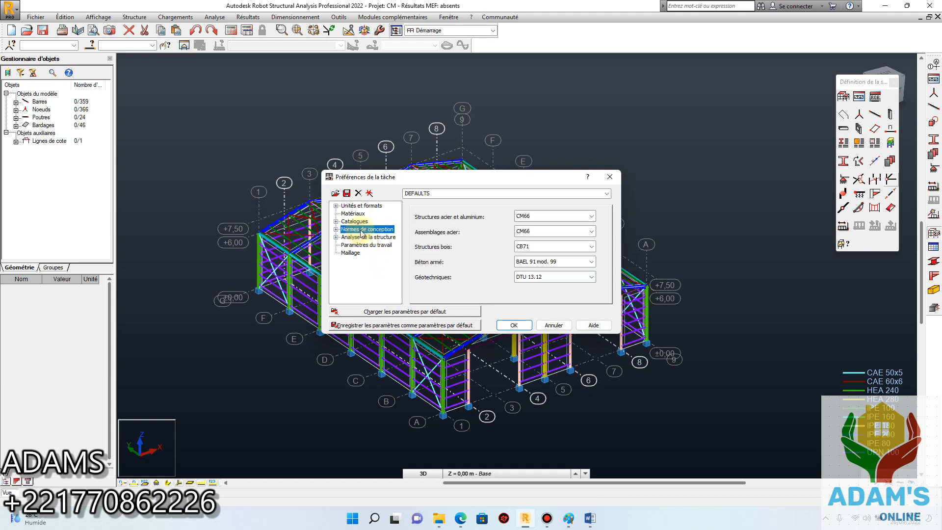
left_click(336, 229)
left_click(361, 237)
left_click(511, 323)
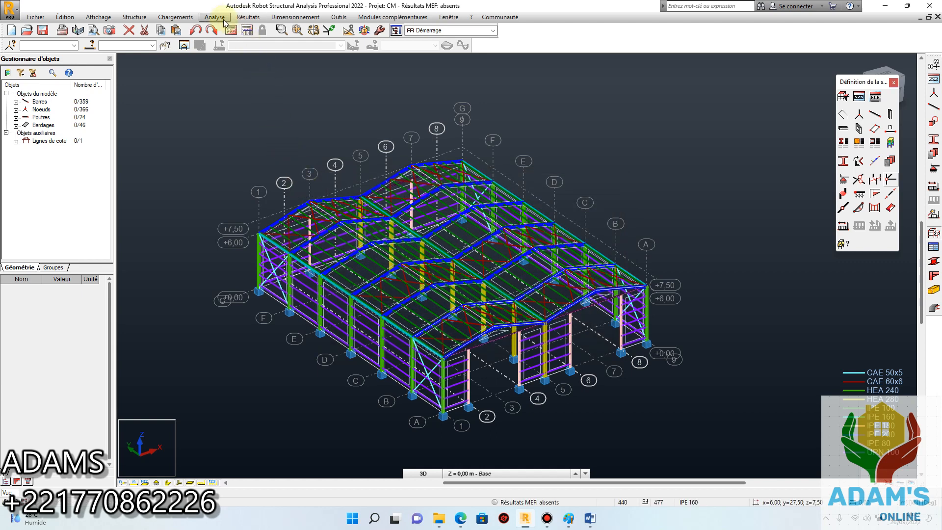
Step: Add a permanent load case named PP as case 1 and finish the load case definition
left_click(175, 17)
left_click(182, 32)
double_click(510, 84)
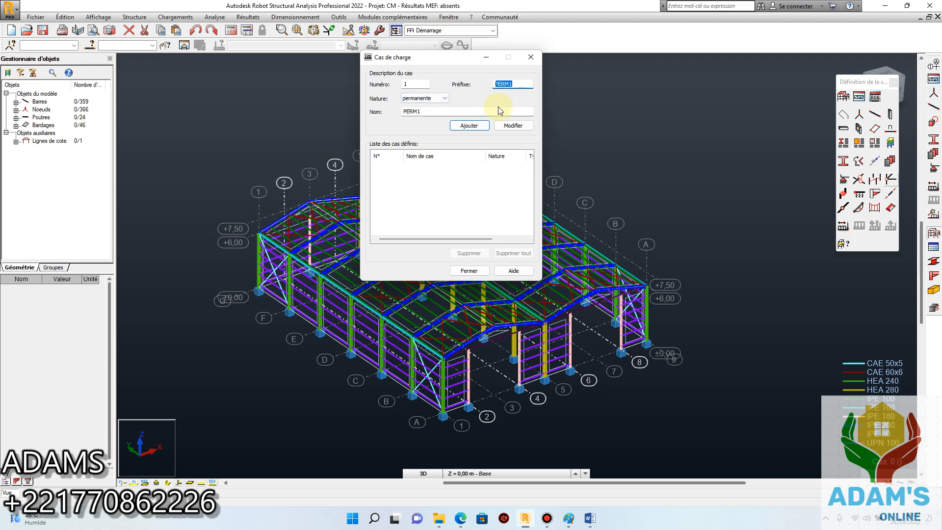
left_click_drag(431, 113, 317, 101)
type("P")
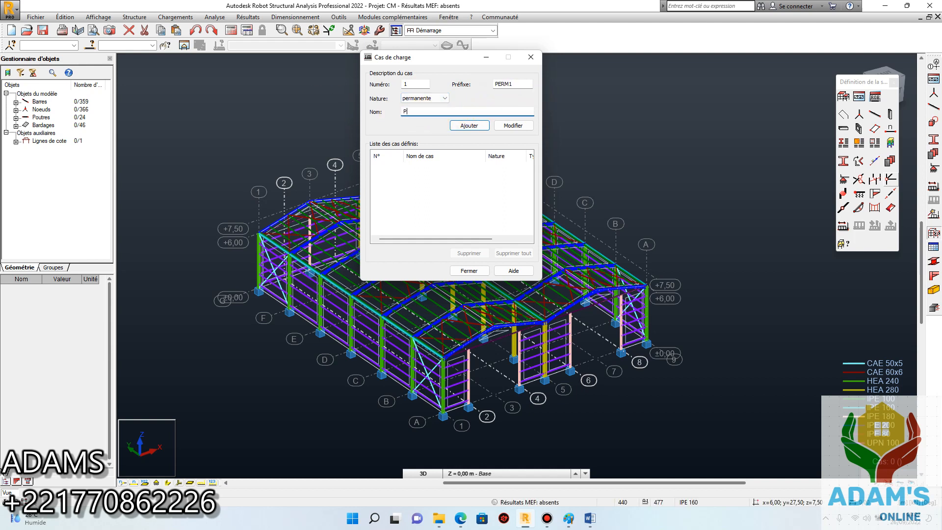
type("P")
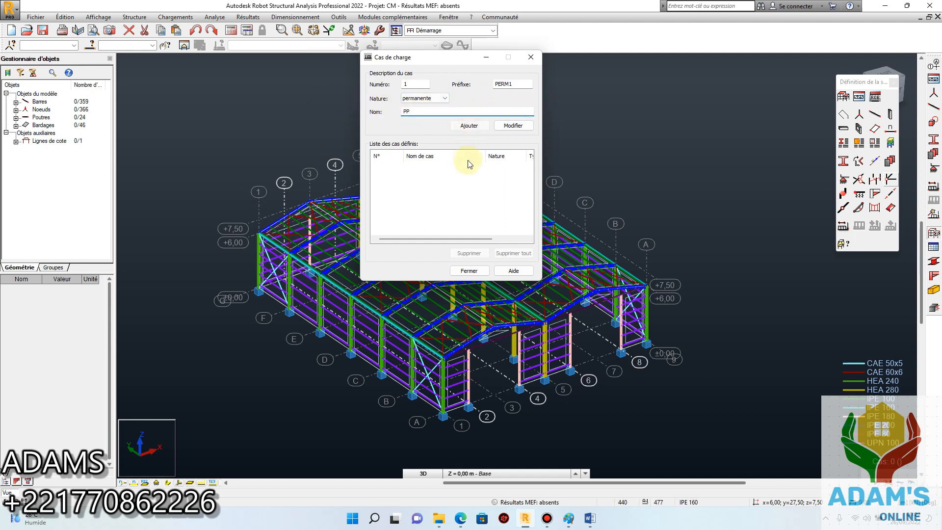
key("Return")
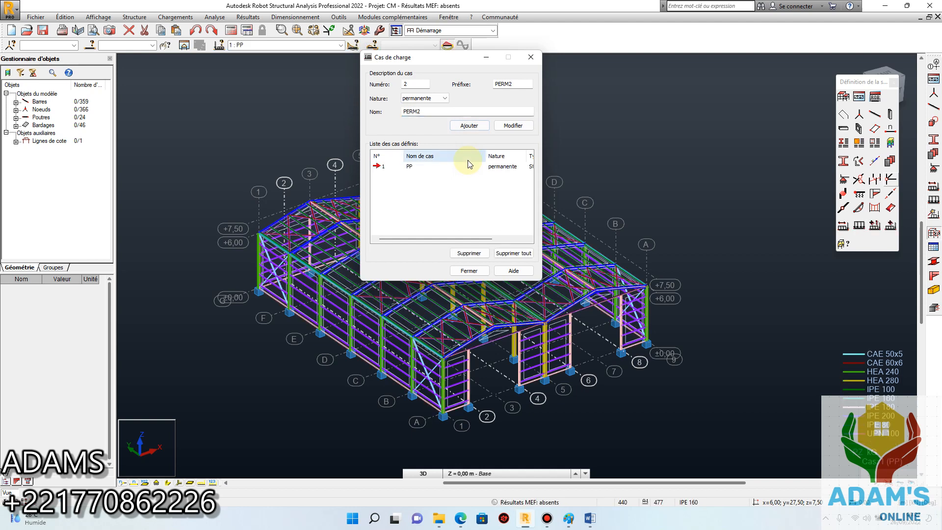
left_click(468, 270)
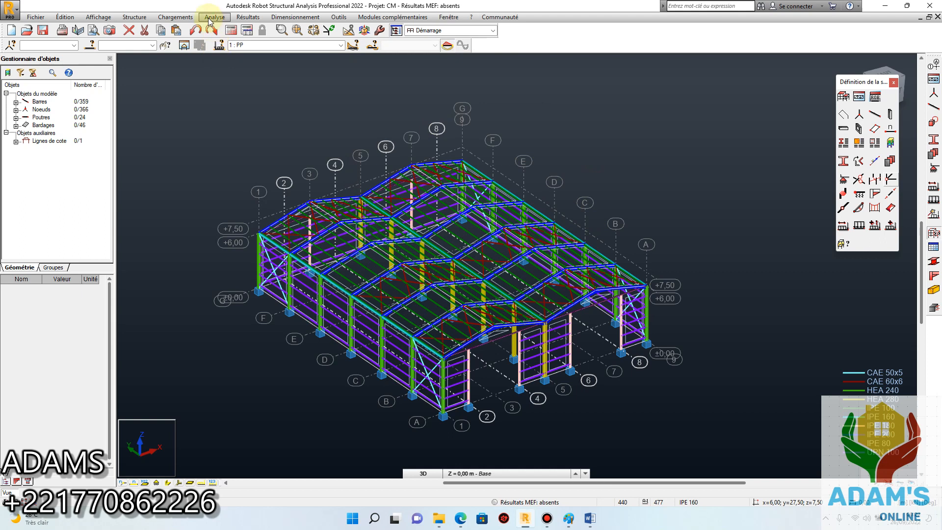
Step: Check the PP self-weight entry in the loads table and return to the 3D model view
left_click(175, 17)
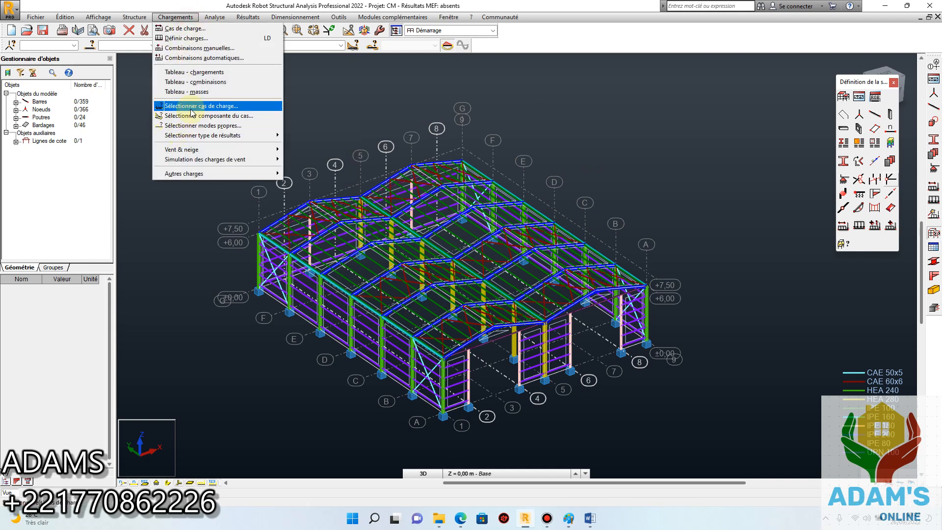
left_click(365, 127)
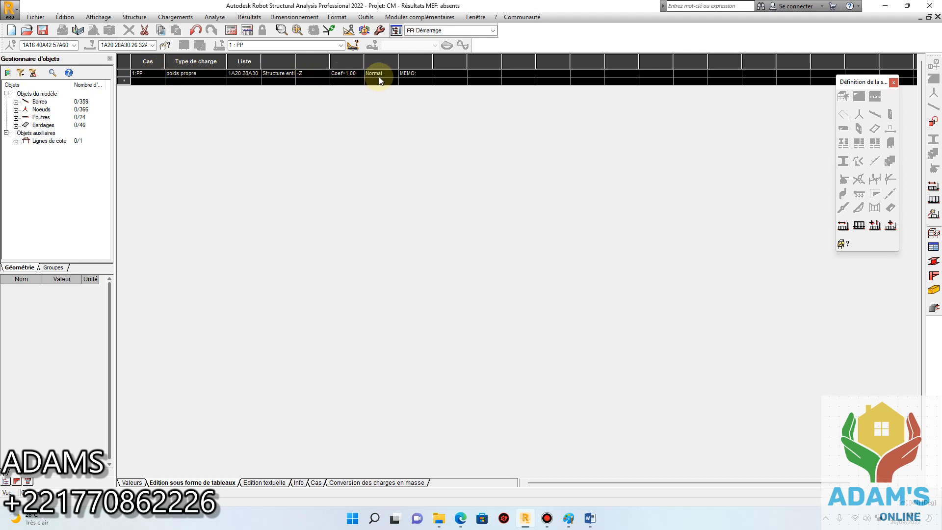
left_click(12, 492)
scroll(515, 336, "up", 1)
scroll(515, 323, "up", 1)
scroll(540, 285, "down", 3)
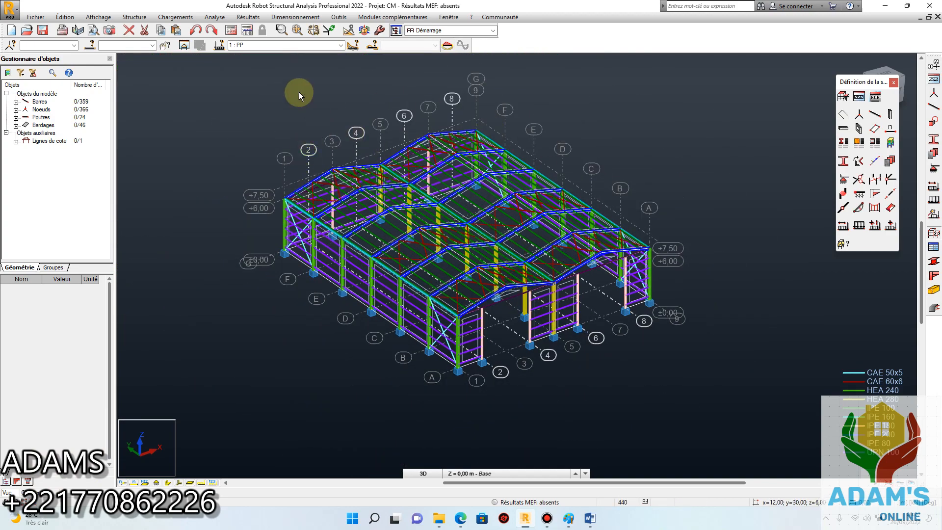
Step: Open the load case definition, switch to the charges document in Word and copy the text "La couverture"
left_click(180, 17)
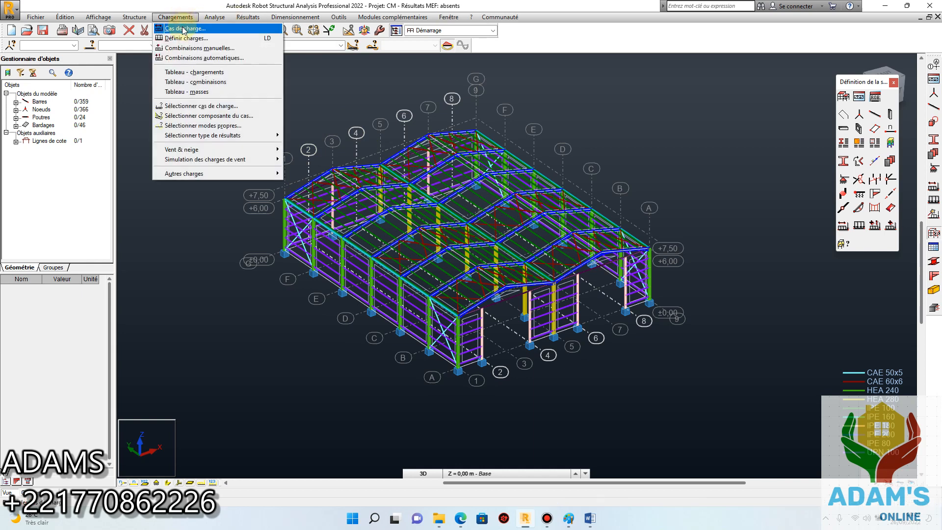
left_click(183, 29)
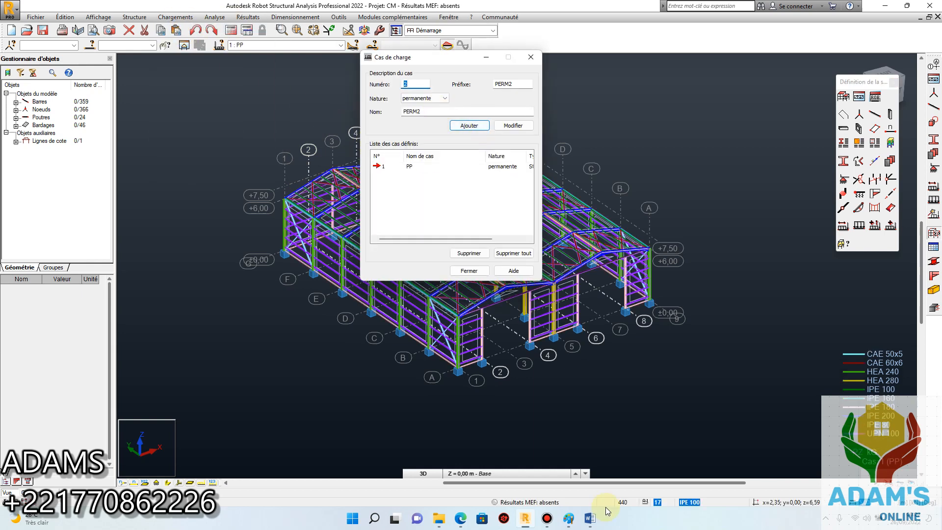
left_click(584, 521)
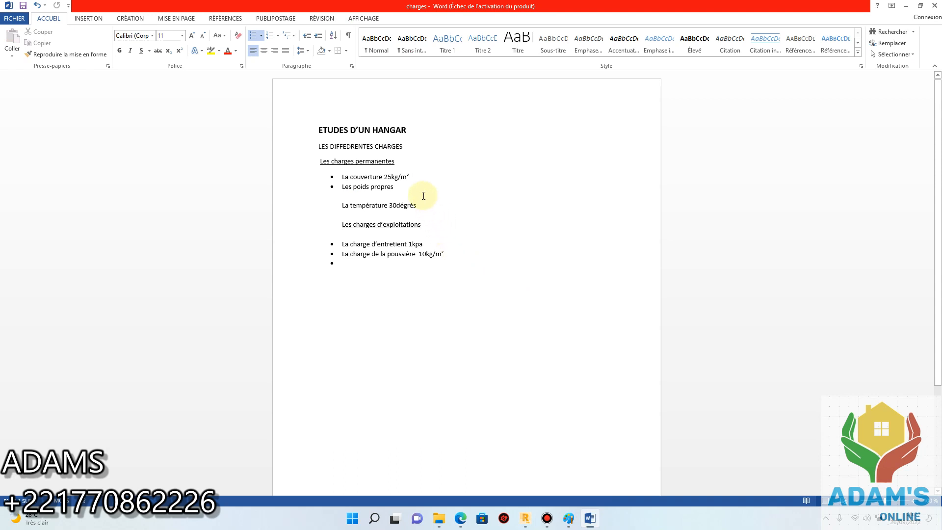
left_click_drag(381, 176, 343, 175)
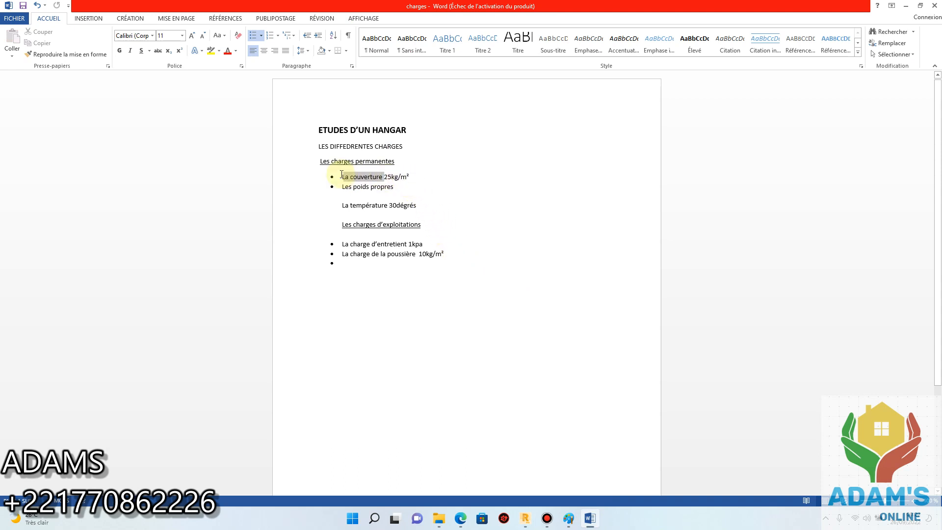
right_click(366, 177)
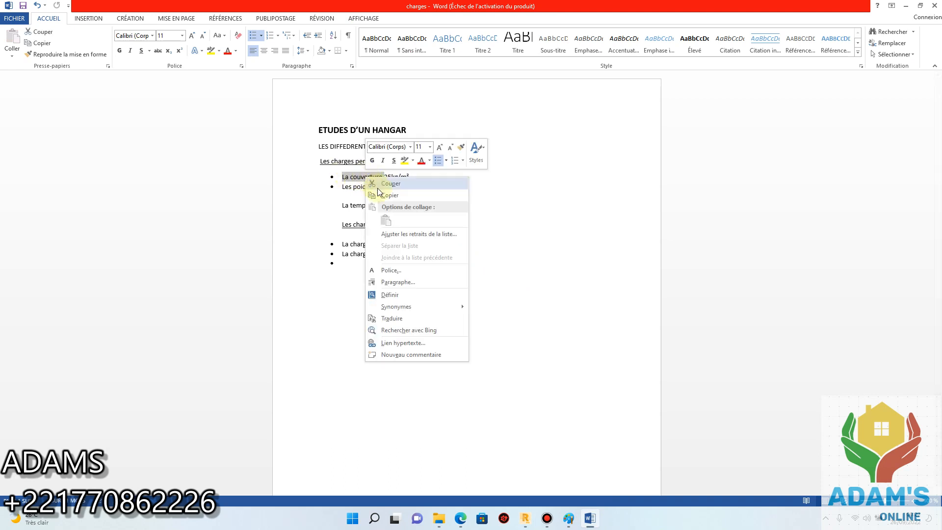
left_click(392, 196)
mouse_move(588, 523)
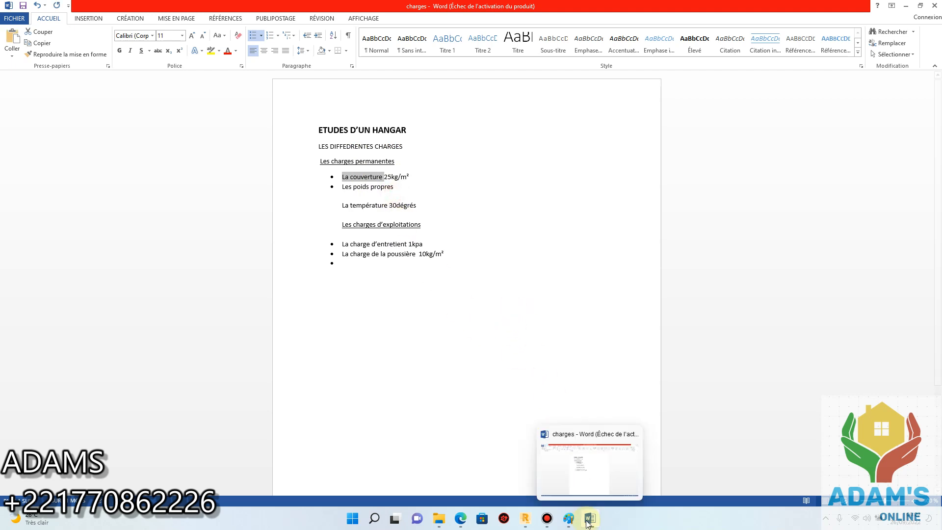
Step: Switch back to Robot and add permanent load case 2 with the copied name "La couverture", without its bullet
left_click(525, 517)
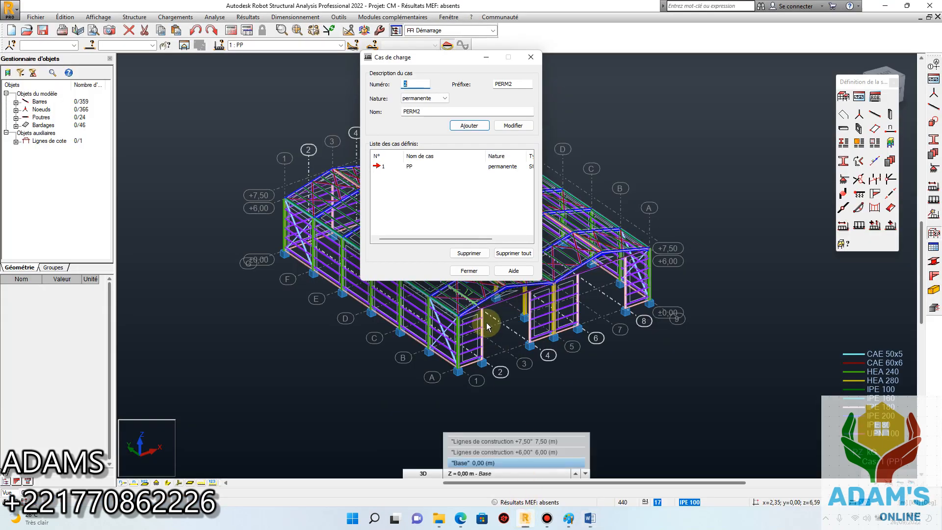
left_click_drag(423, 110, 356, 110)
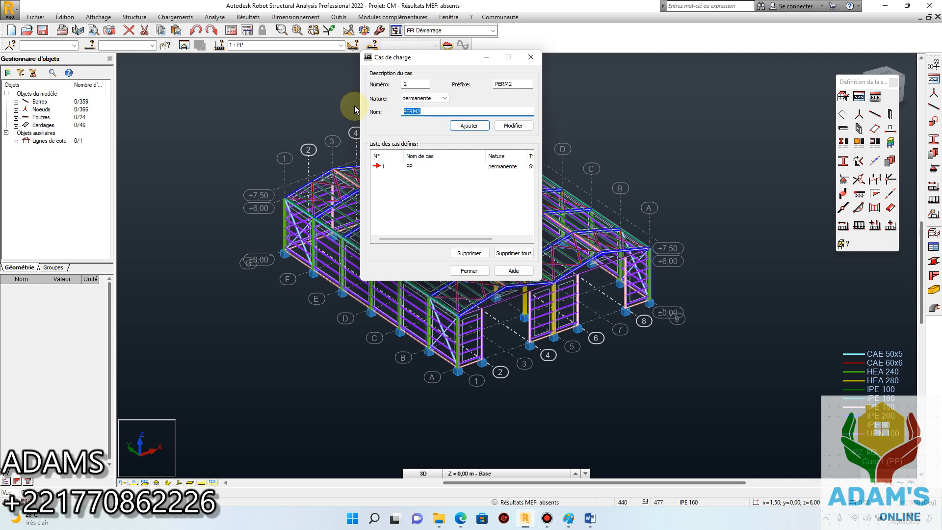
key("ctrl+v")
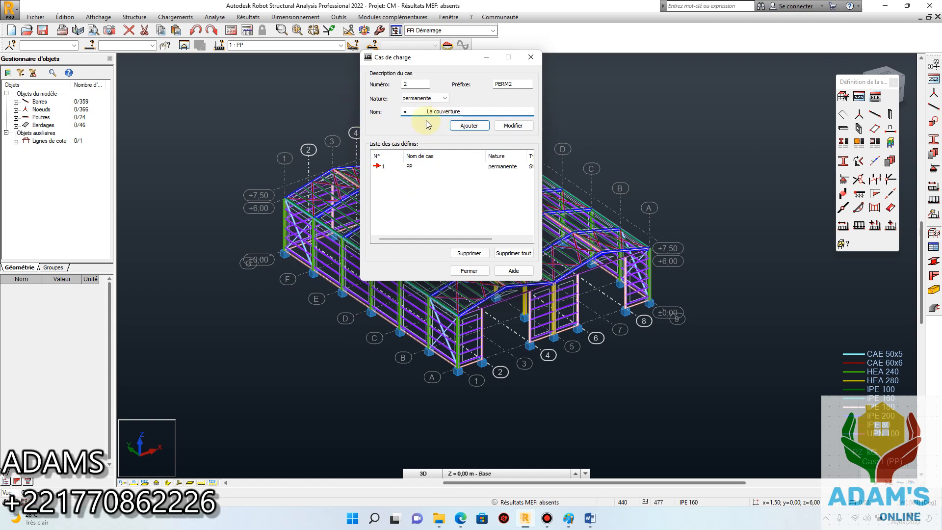
key("Delete")
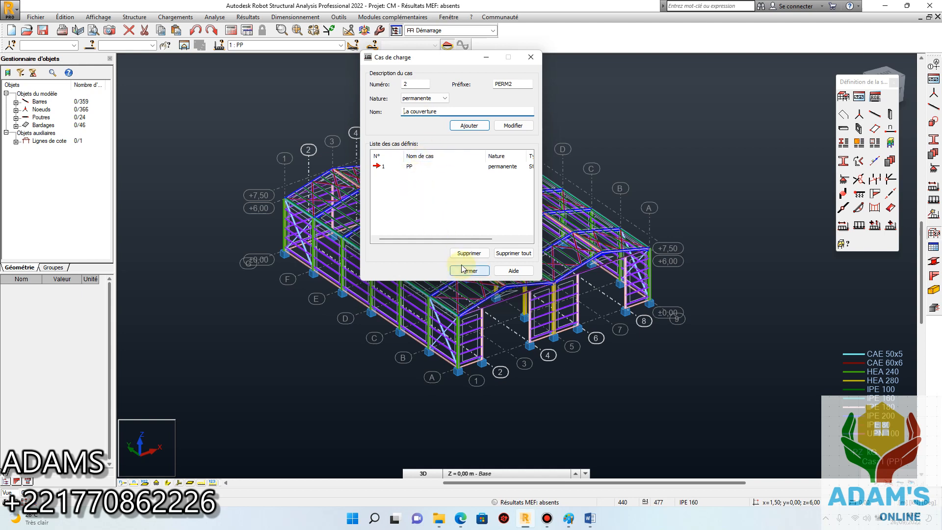
left_click(476, 131)
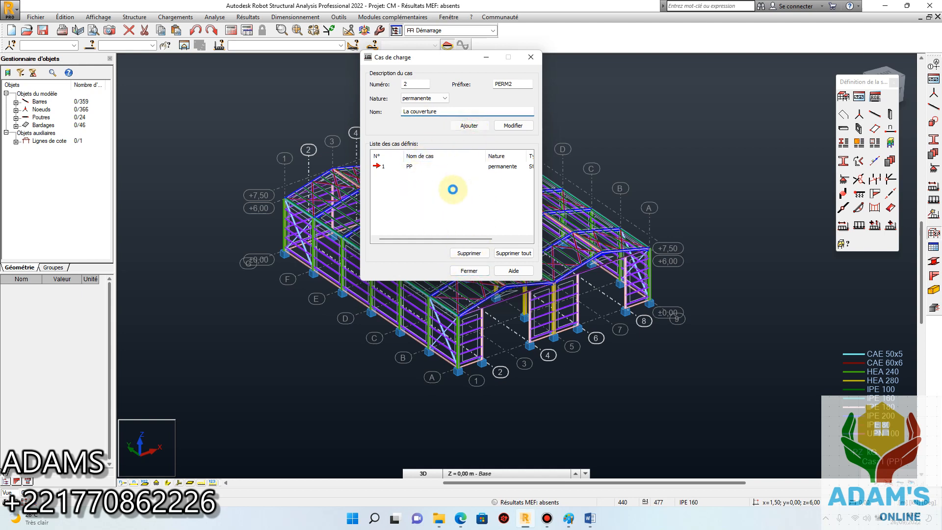
Step: Add a load case of nature température named TEMPERATURE
left_click(438, 100)
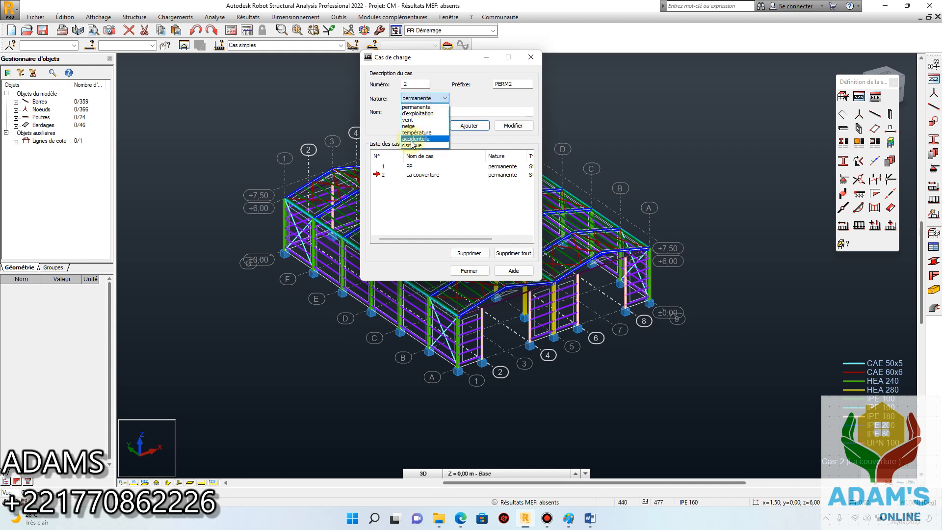
left_click(424, 133)
left_click_drag(440, 111, 392, 111)
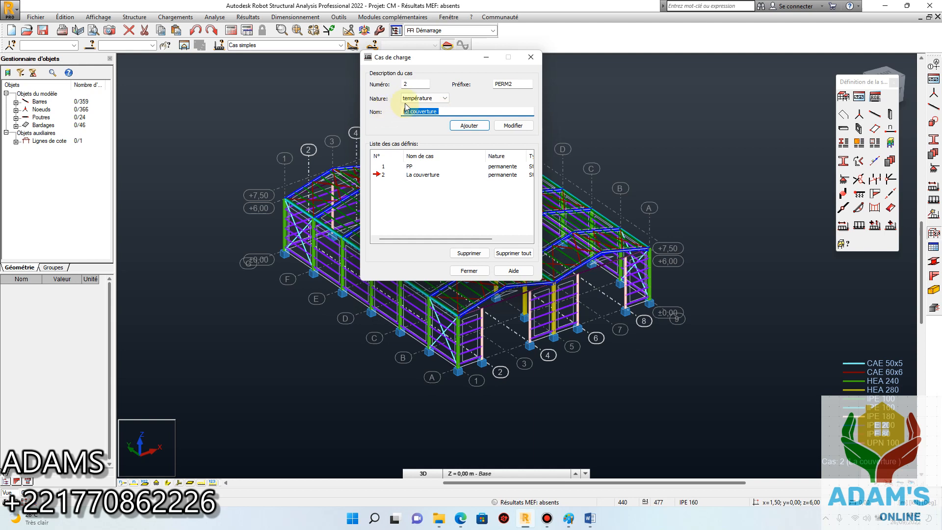
type("TEMPERATURE")
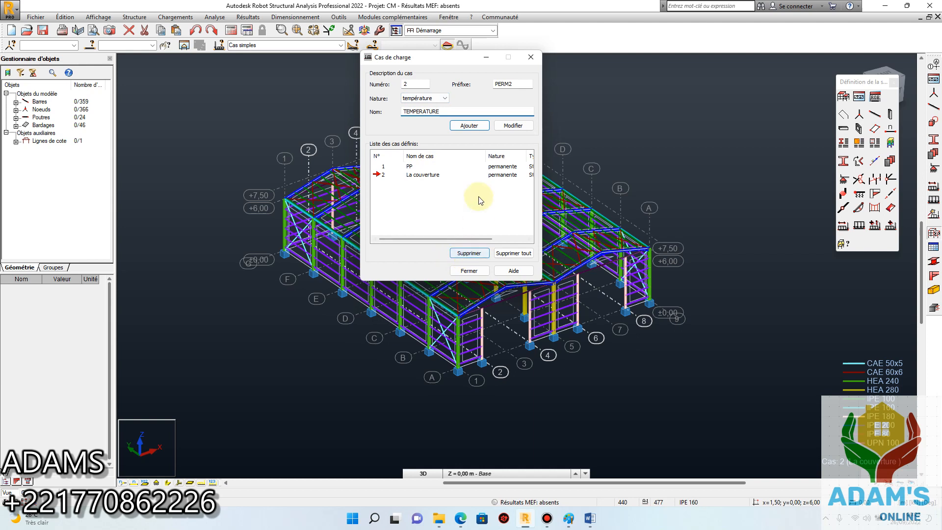
left_click(465, 125)
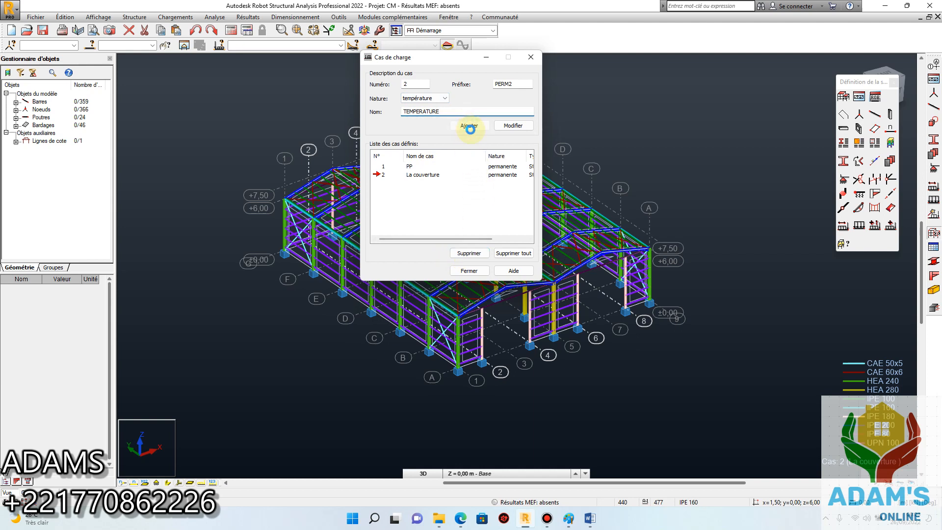
Step: Add a load case of nature d'exploitation named POUSSIERE
left_click(440, 98)
left_click(424, 114)
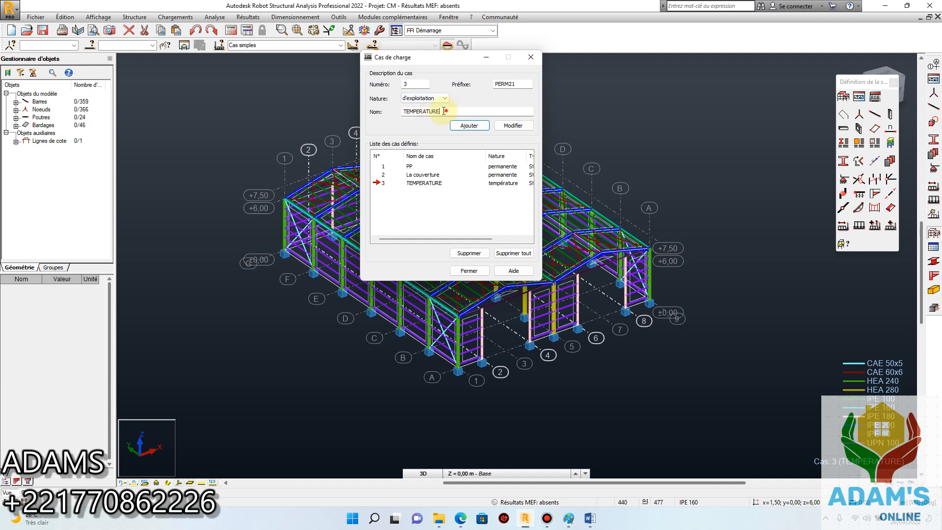
left_click_drag(447, 111, 371, 110)
type("POUSSIERE")
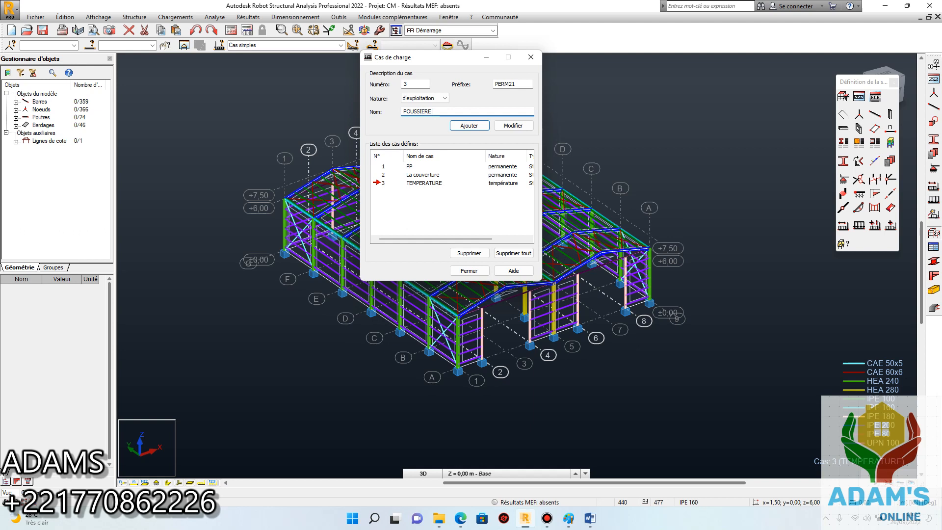
left_click(452, 126)
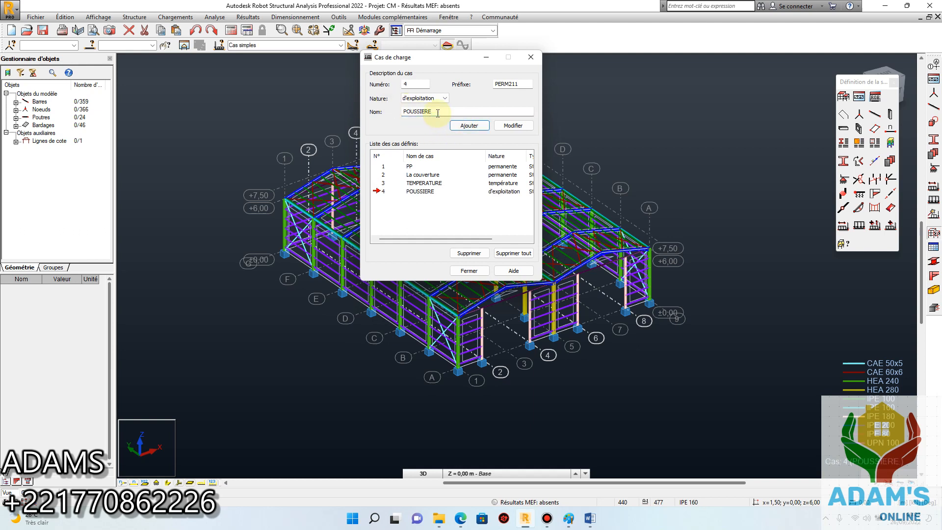
Step: Add another d'exploitation load case named ENTGRETIENT and finish the load case definition
type("ENTGRETIENT")
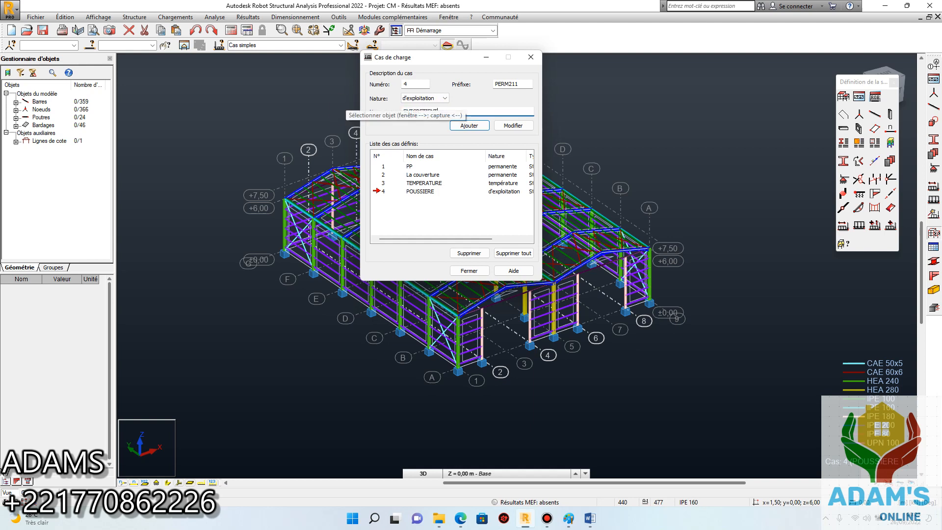
left_click(467, 126)
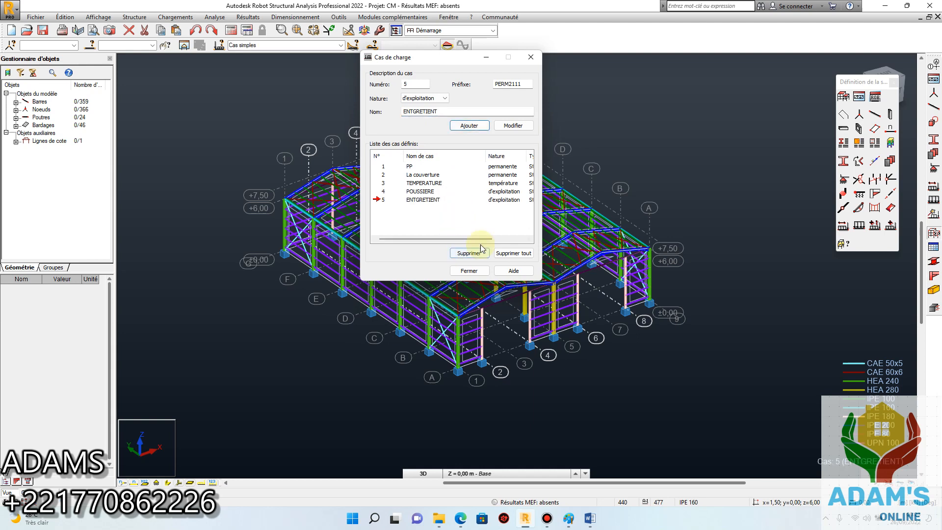
left_click(470, 269)
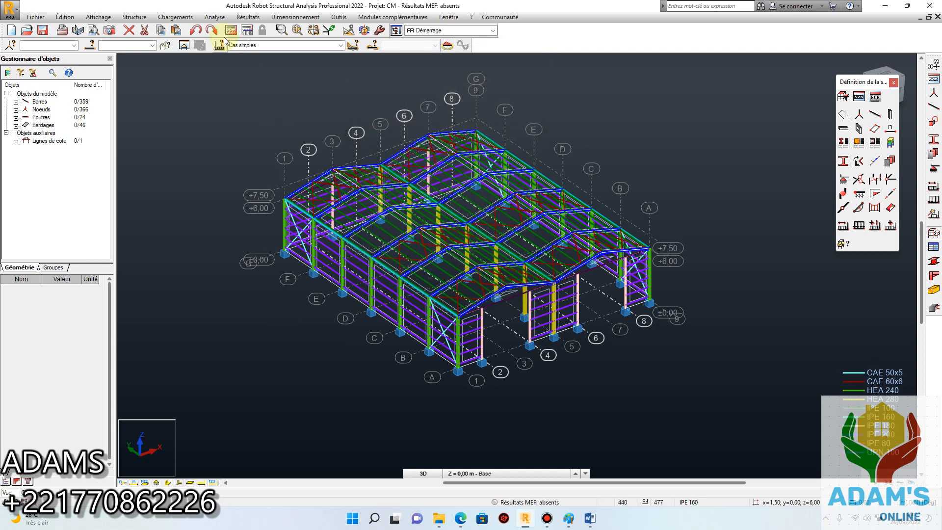
Step: Open the loads table to view the defined loads and return to the 3D model view
left_click(175, 16)
left_click(201, 72)
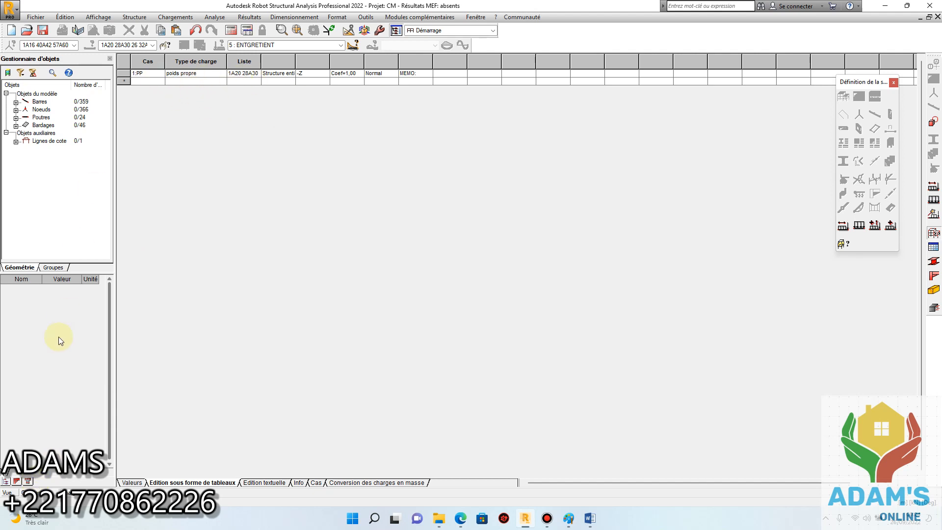
left_click(9, 491)
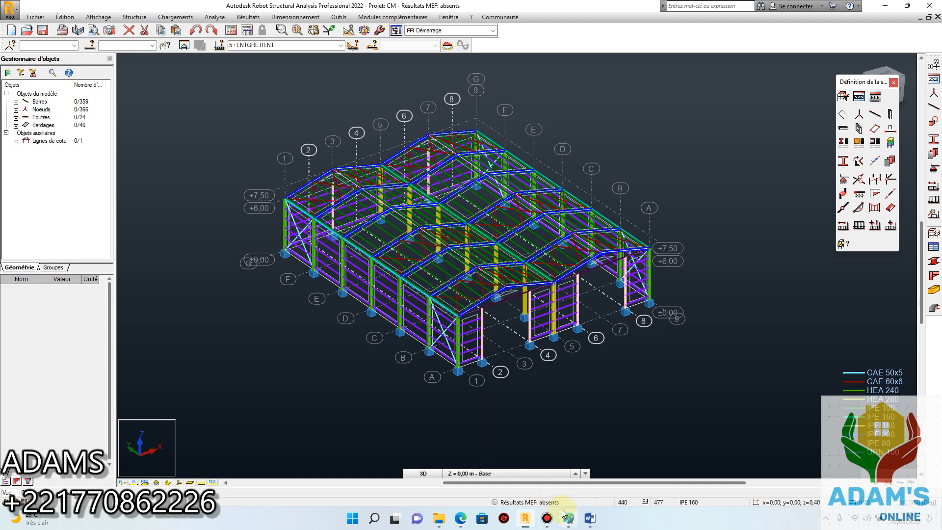
Step: Switch to the charges document in Word, review the couverture load, and return to Robot
mouse_move(565, 516)
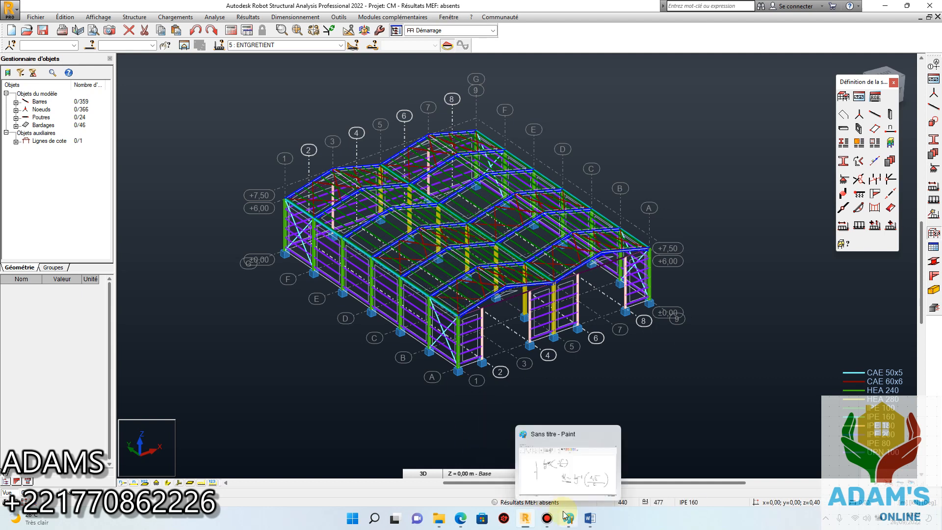
left_click(589, 518)
left_click(392, 178)
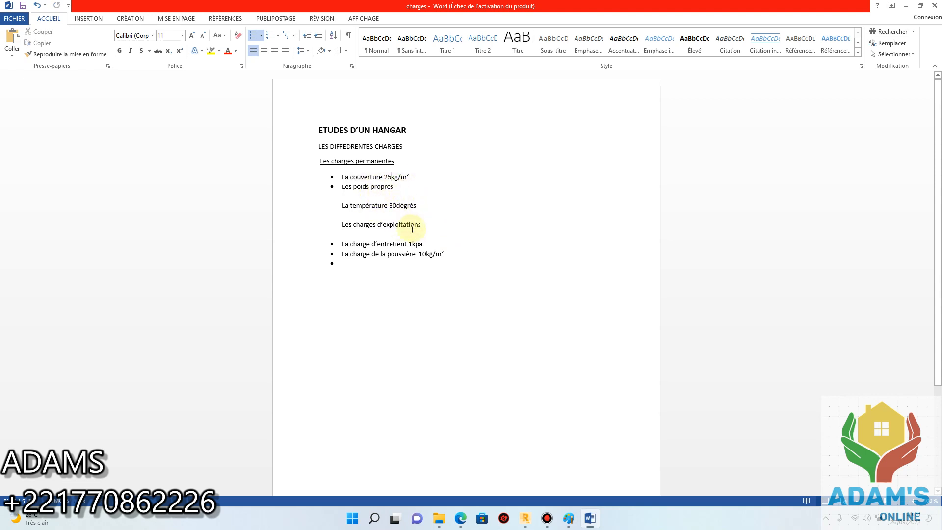
left_click(525, 516)
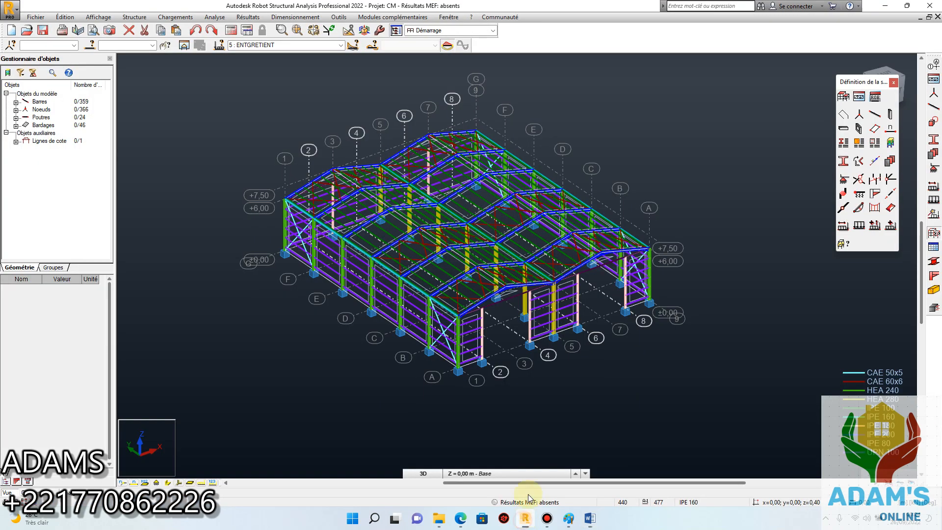
Step: Display the cladding panels and select every panel with the same thickness as one of the roof panels
left_click(192, 483)
scroll(539, 233, "up", 3)
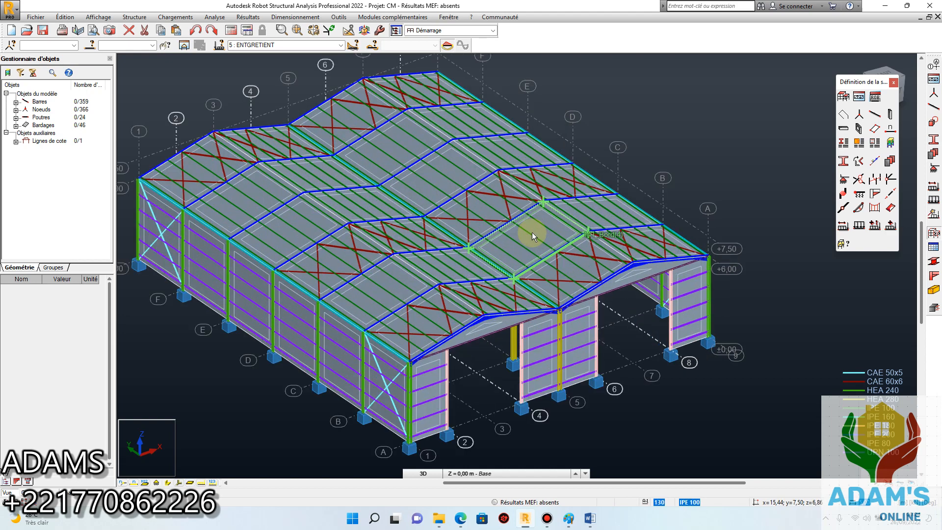
left_click(531, 227)
right_click(541, 262)
mouse_move(604, 322)
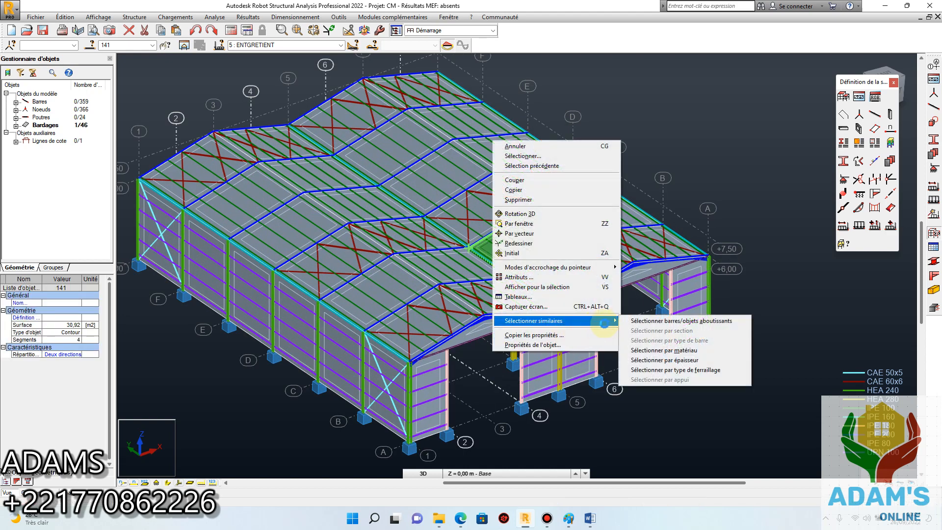
left_click(708, 361)
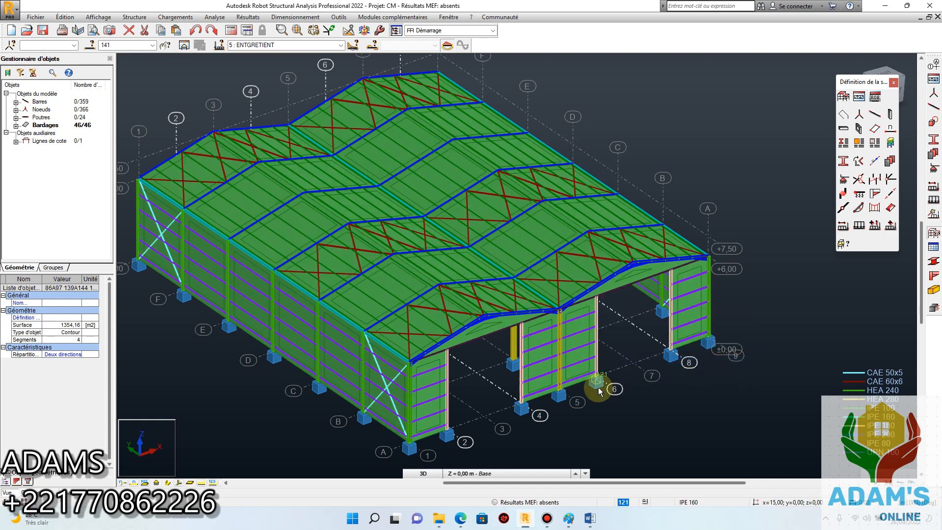
scroll(295, 154, "down", 1)
middle_click_drag(273, 145, 318, 137)
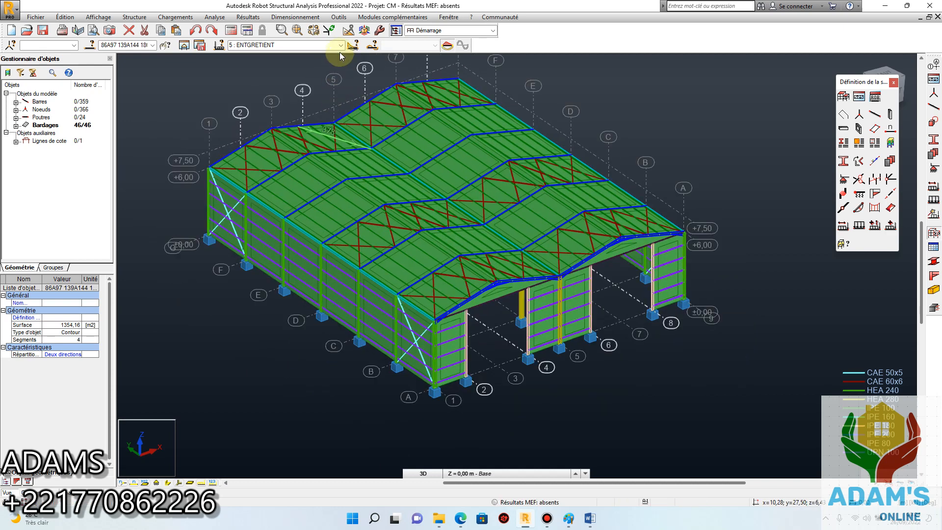
Step: Apply a uniform surface load of -0.25 kPa in global Z to the selected cladding under load case 2, La couverture, and clear the selection
left_click(341, 45)
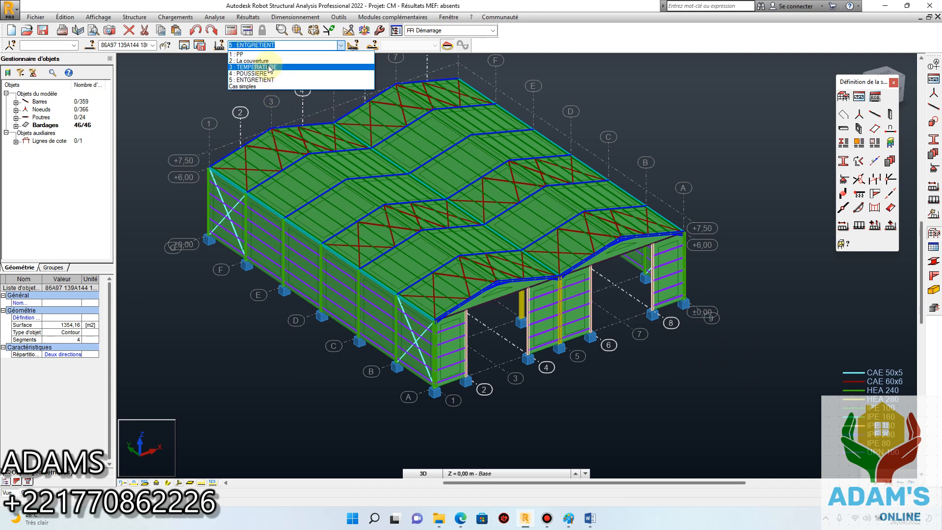
left_click(268, 61)
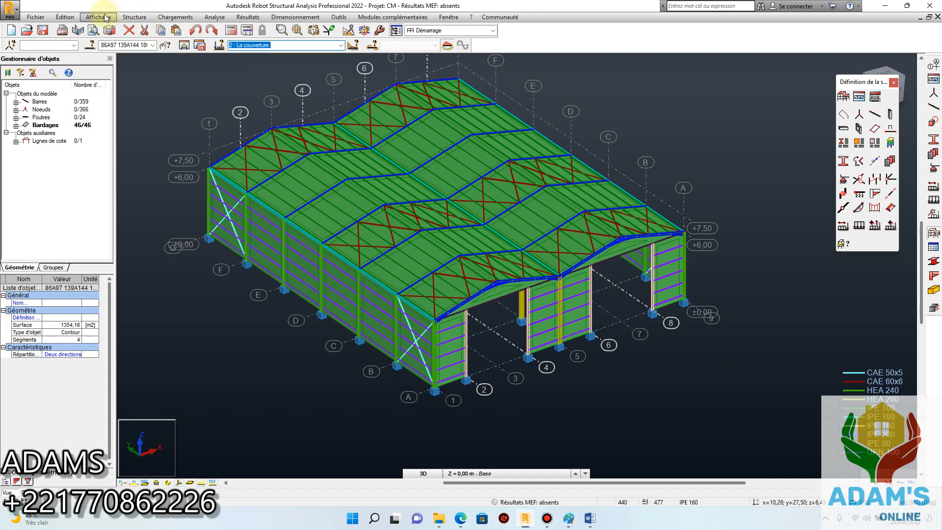
left_click(173, 17)
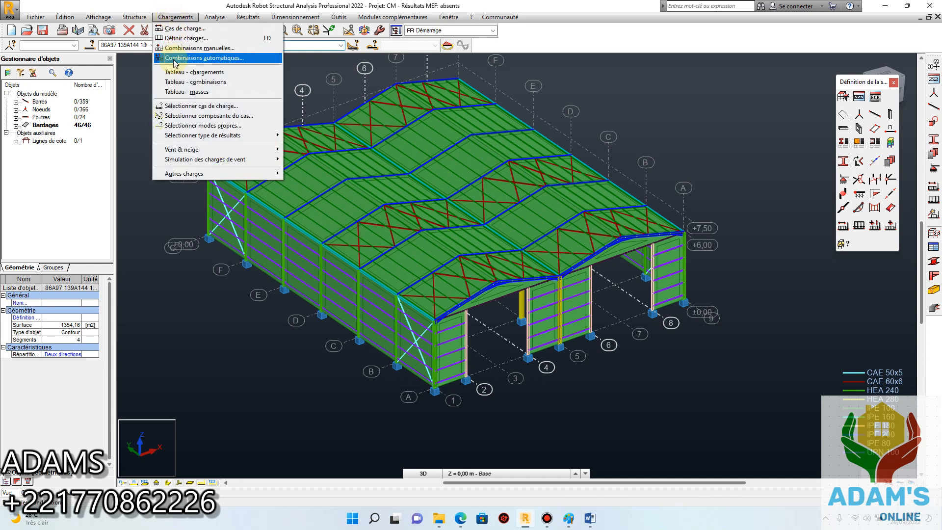
left_click(187, 38)
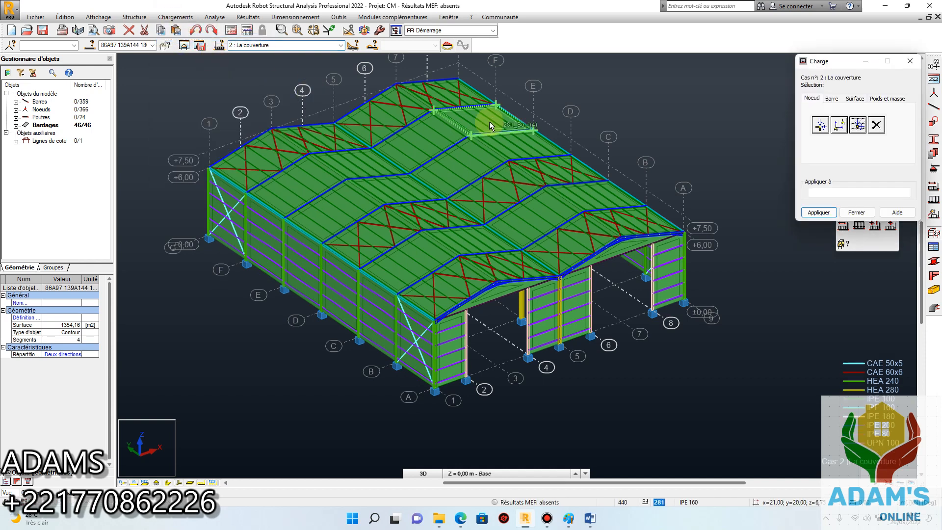
left_click(855, 98)
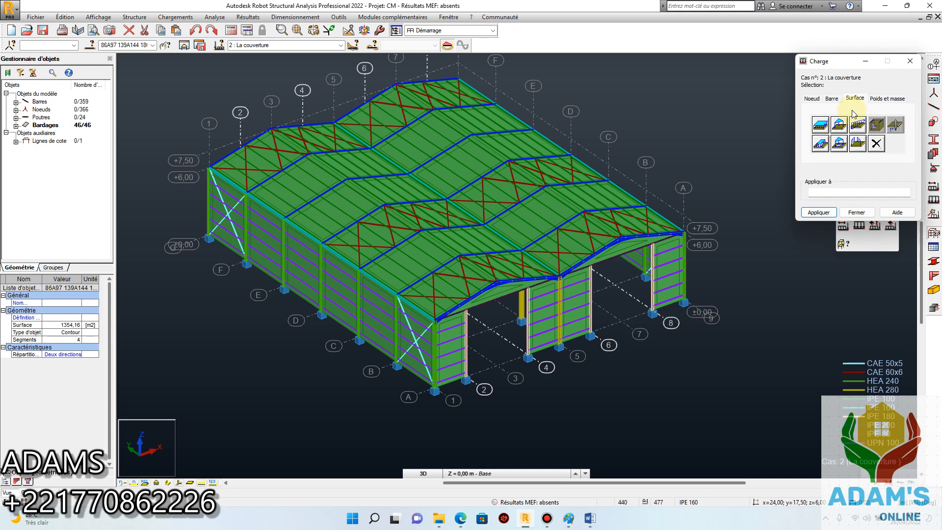
left_click(828, 126)
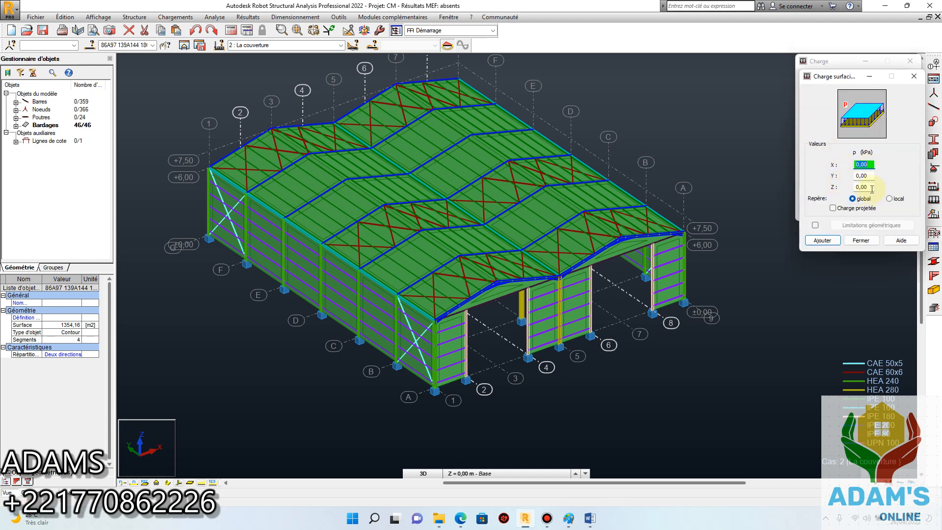
left_click(871, 187)
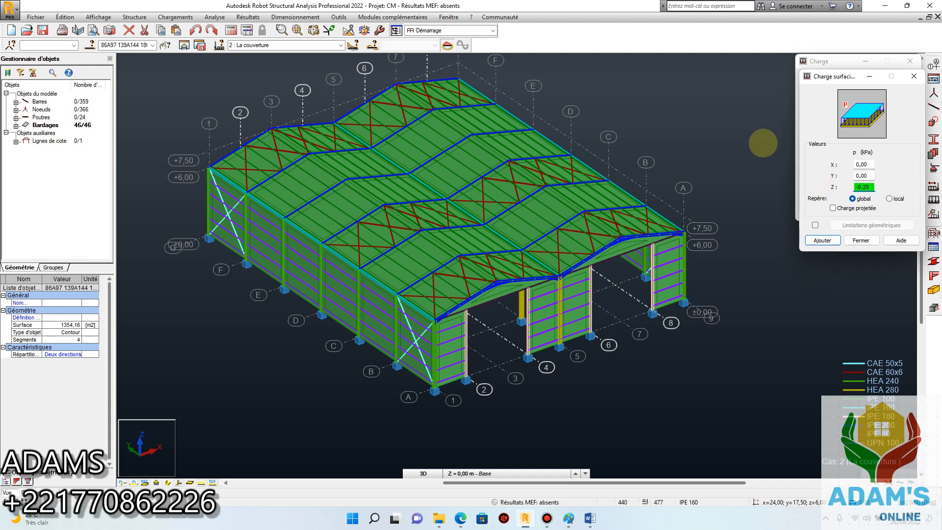
left_click(820, 240)
left_click(832, 216)
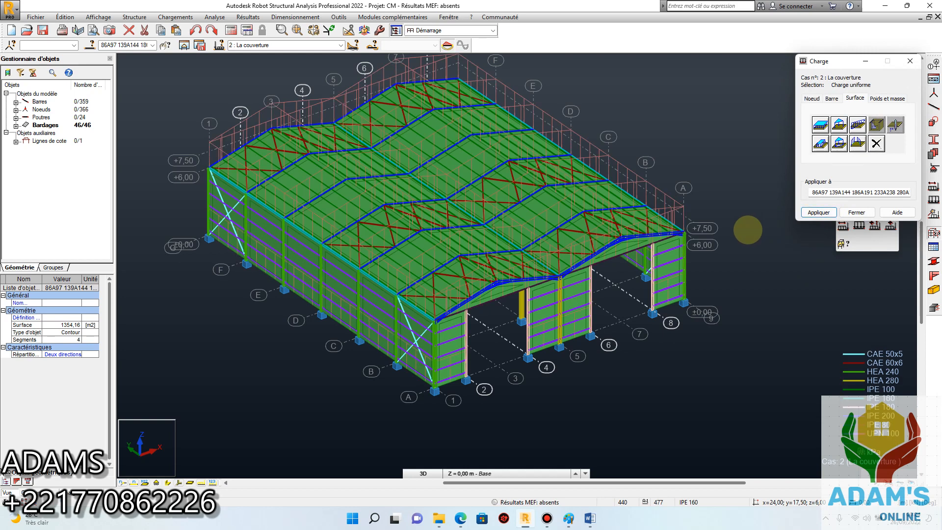
left_click(856, 213)
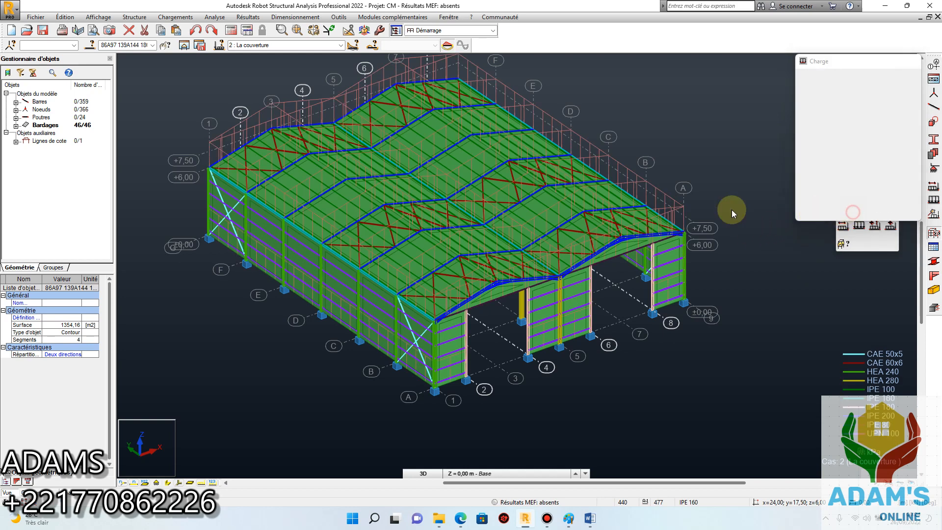
scroll(583, 212, "down", 3)
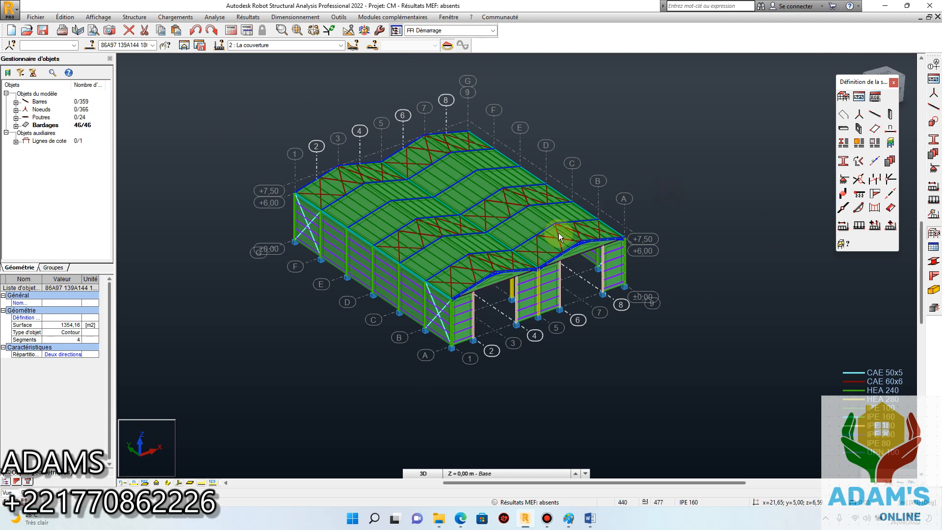
left_click(503, 270)
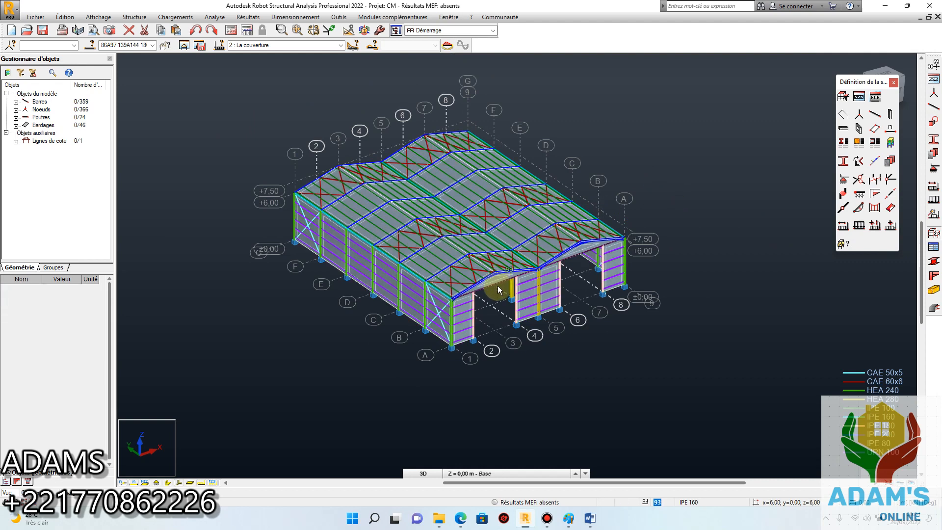
Step: Check the temperature load in the Word charges document and return to Robot
left_click(590, 518)
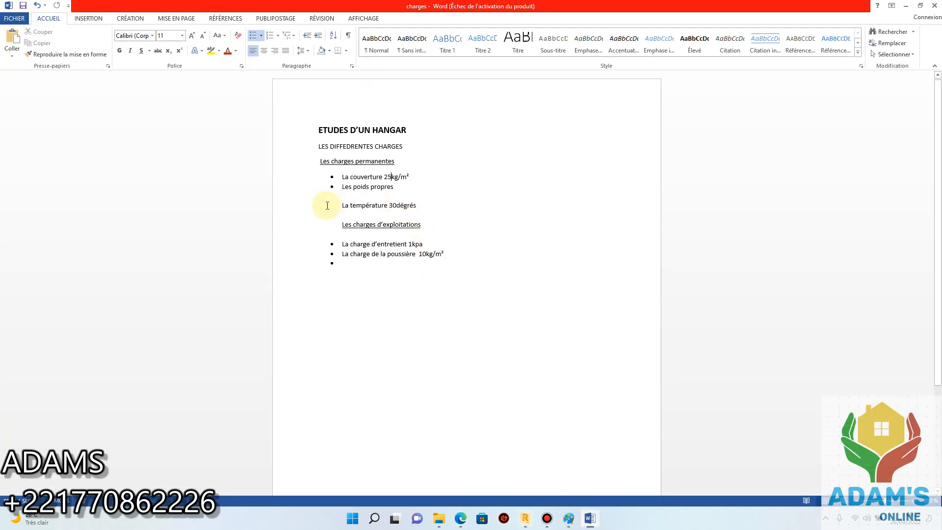
left_click(533, 515)
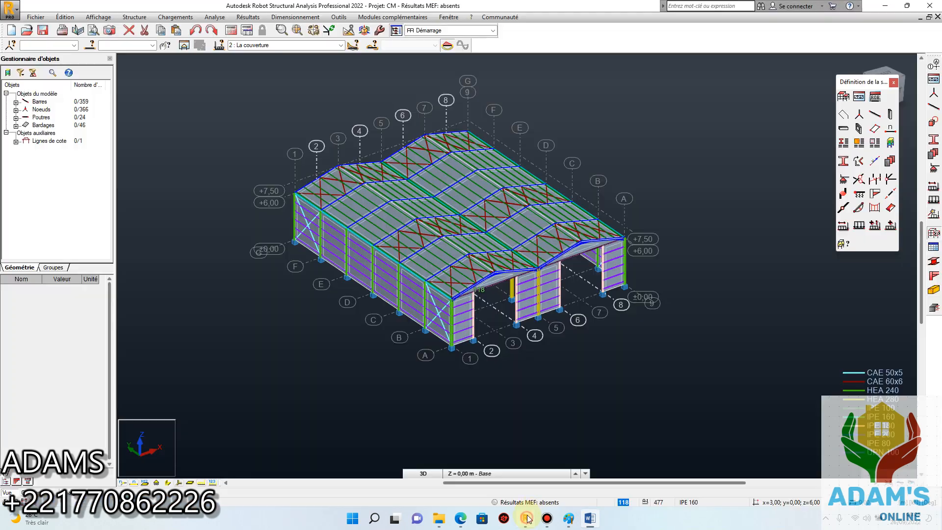
scroll(422, 290, "up", 2)
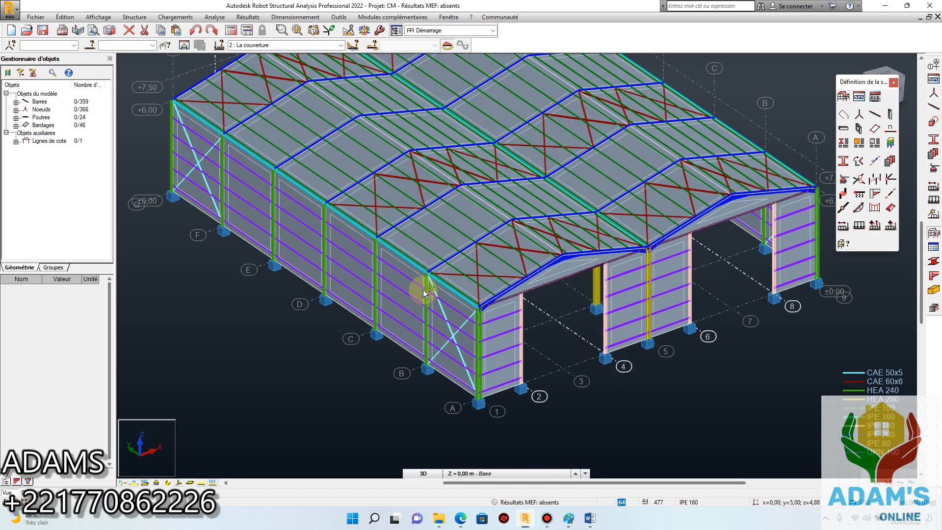
scroll(417, 267, "up", 5)
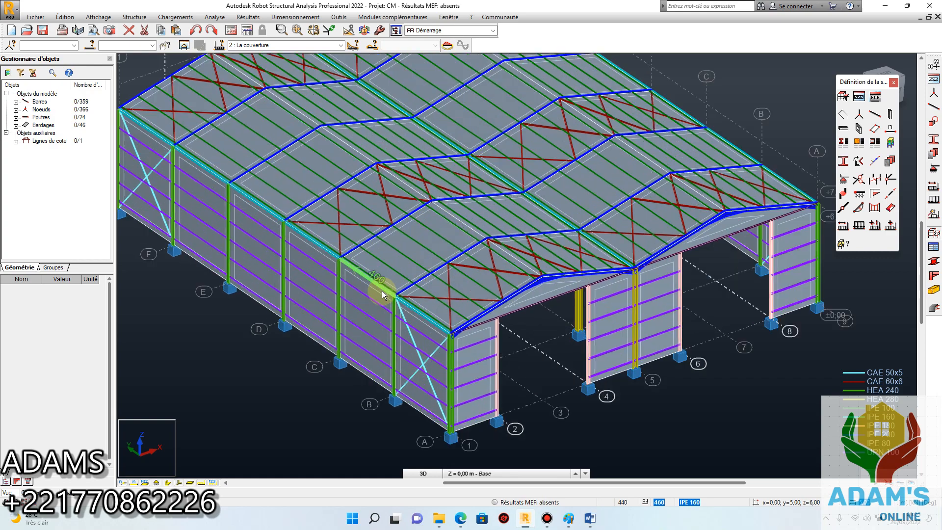
scroll(385, 293, "down", 4)
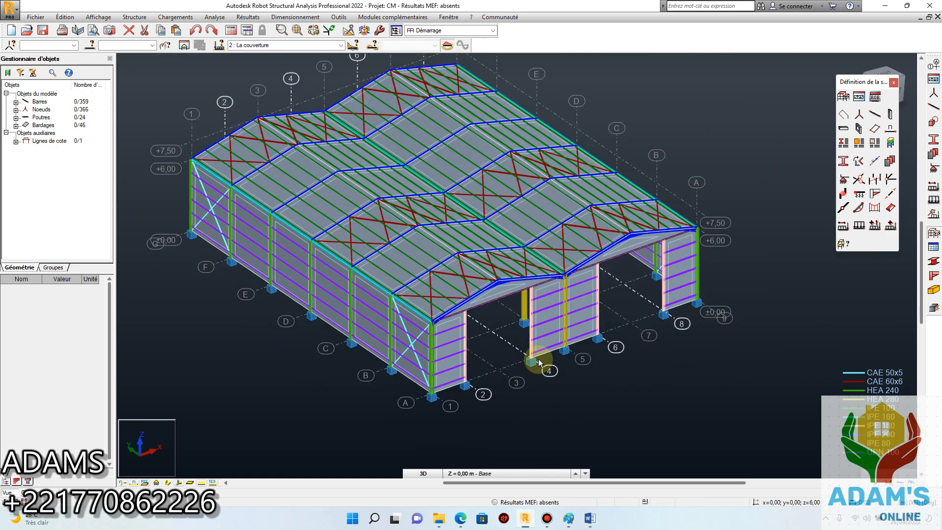
scroll(451, 338, "down", 1)
scroll(439, 308, "up", 3)
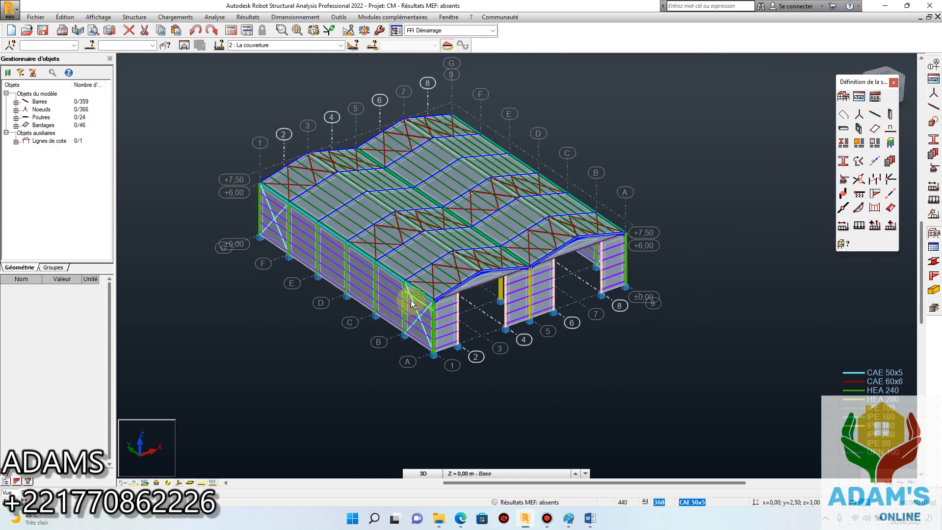
scroll(444, 309, "down", 3)
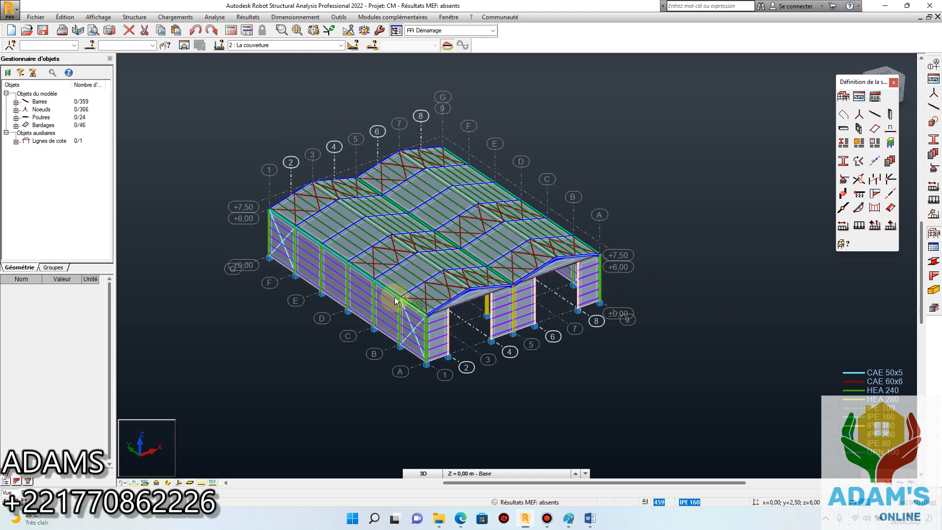
scroll(396, 298, "up", 4)
scroll(392, 304, "down", 2)
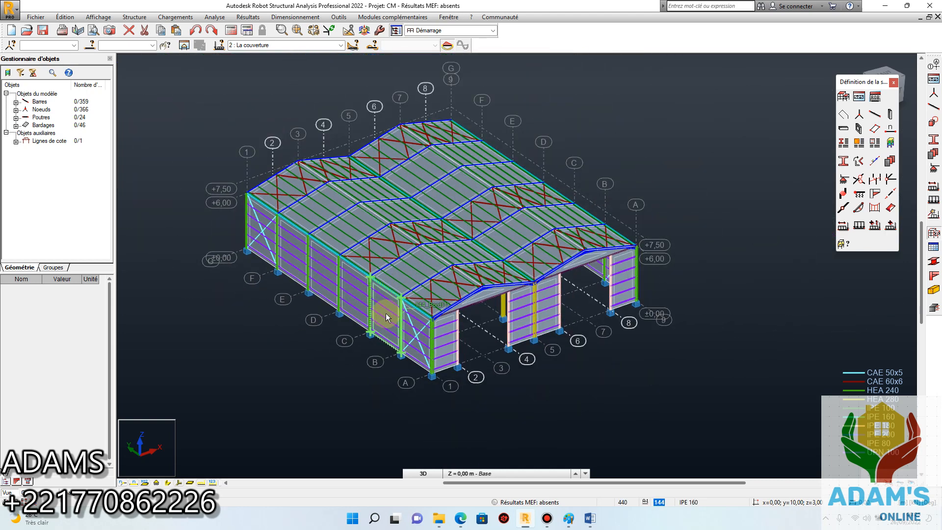
scroll(386, 313, "up", 2)
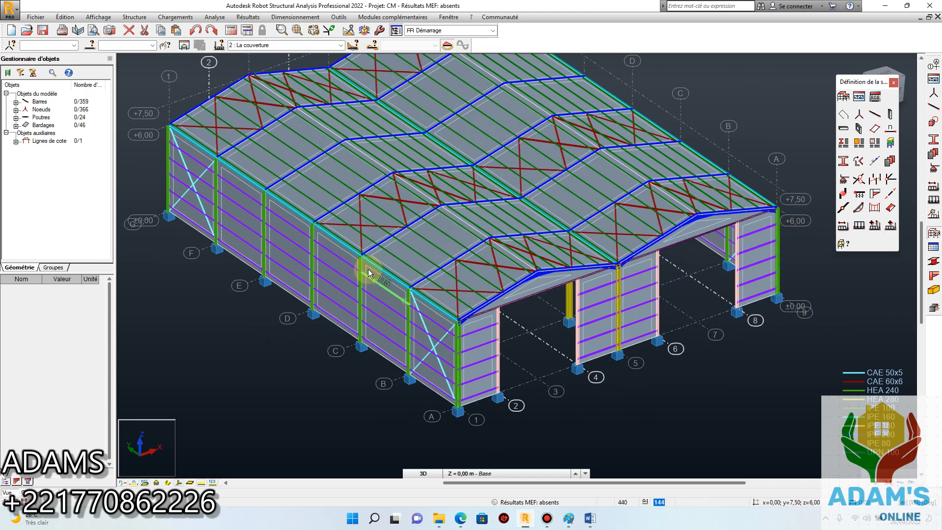
scroll(434, 287, "down", 1)
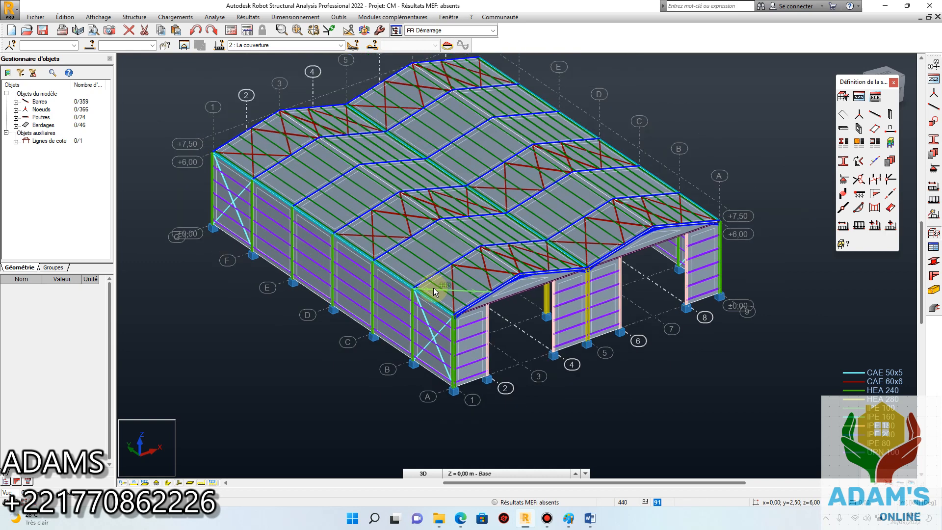
Step: Display the local axes of the structure's bars and panels and examine them on the side wall
left_click(179, 483)
middle_click_drag(396, 331, 428, 295)
scroll(221, 434, "up", 3)
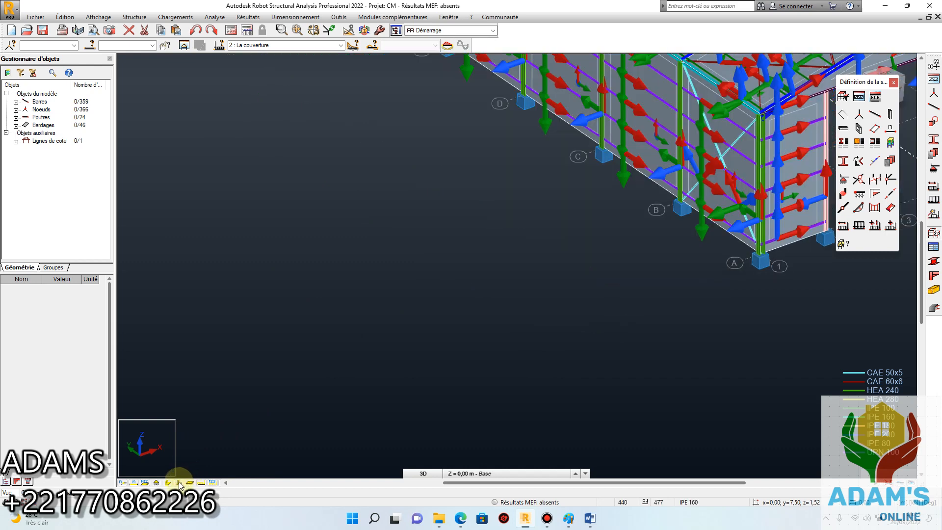
scroll(366, 387, "down", 3)
scroll(392, 380, "up", 3)
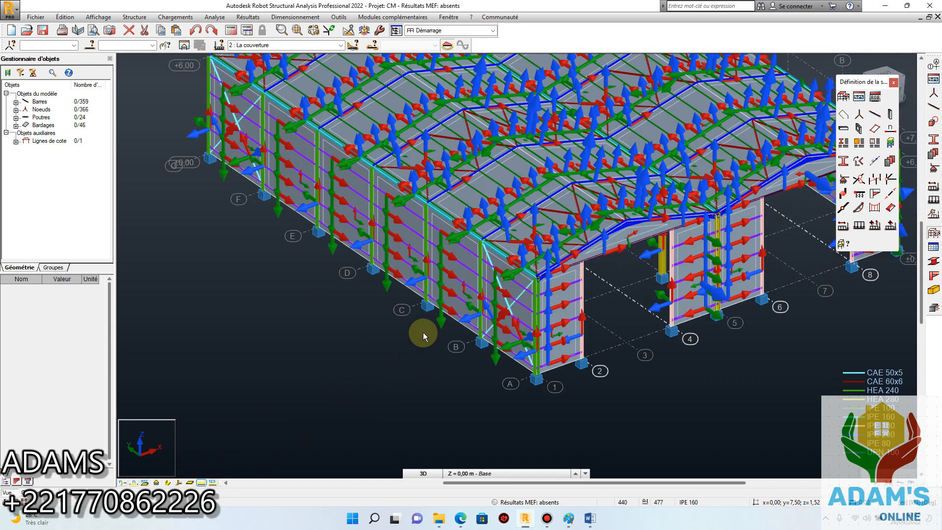
scroll(427, 267, "up", 2)
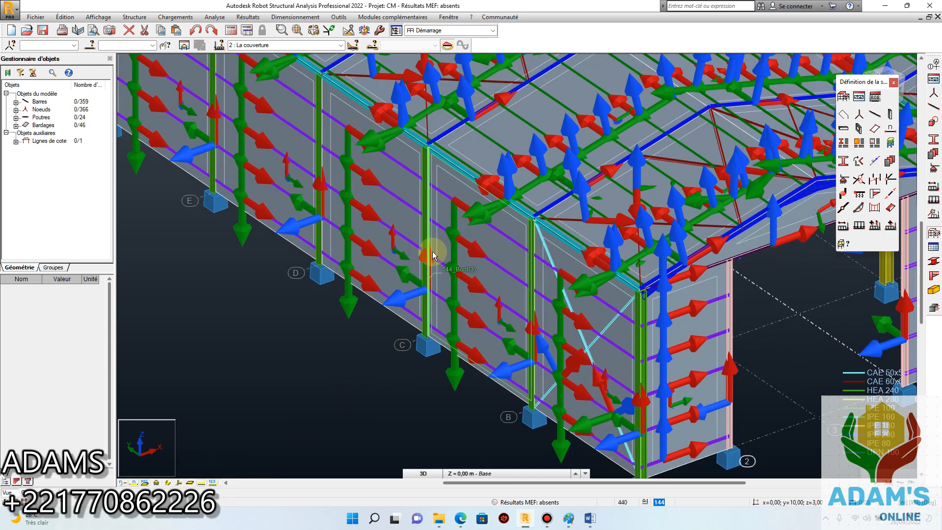
Step: Isolate the HEA 240 side-wall column at axis C so only it is shown with its local axes
middle_click_drag(426, 255, 419, 291)
scroll(414, 299, "up", 3)
left_click(411, 238)
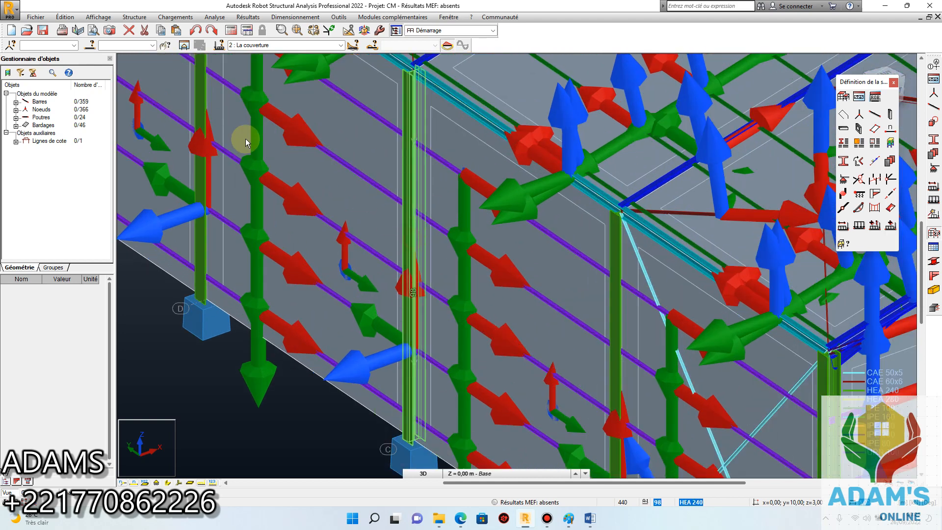
left_click(184, 45)
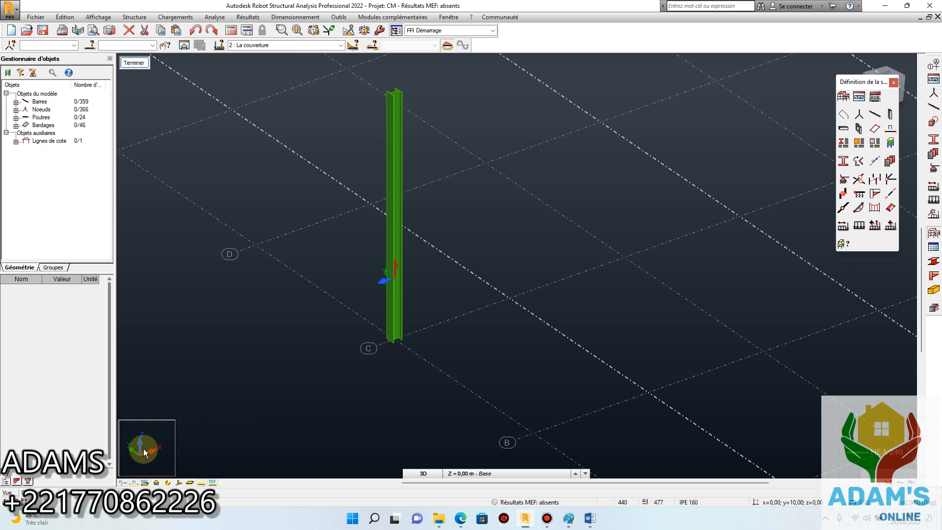
Step: Examine the isolated axis C column's local axes from several angles and return to the full structure
scroll(372, 284, "up", 1)
scroll(399, 272, "up", 1)
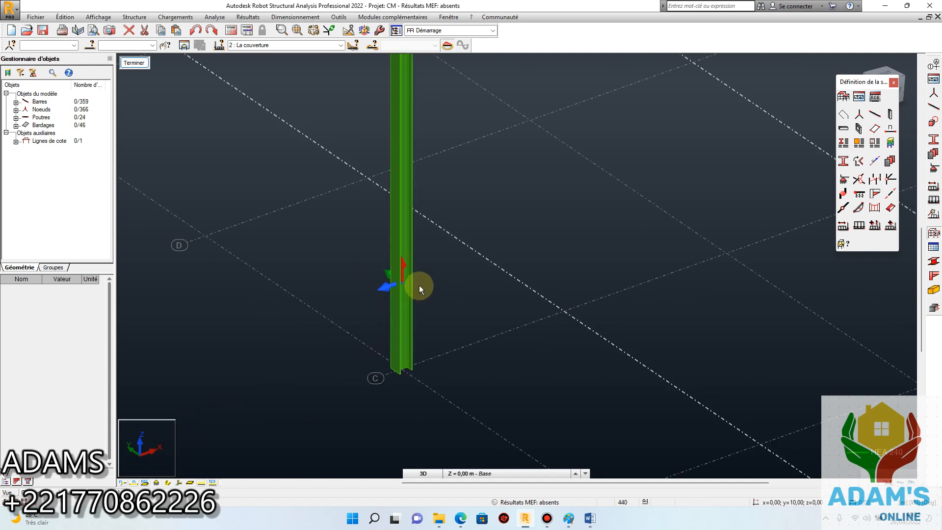
middle_click_drag(473, 331, 435, 336, "shift")
middle_click_drag(418, 192, 431, 120, "shift")
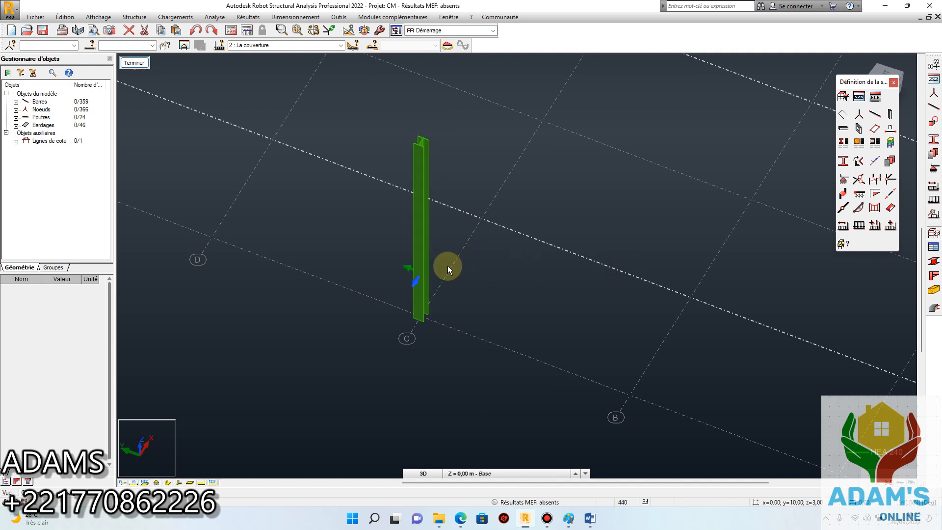
left_click(133, 63)
Step: Examine the local axes of the UPN 100 side-wall rails, then check the whole hangar
middle_click_drag(179, 123, 372, 367, "shift")
scroll(463, 296, "up", 5)
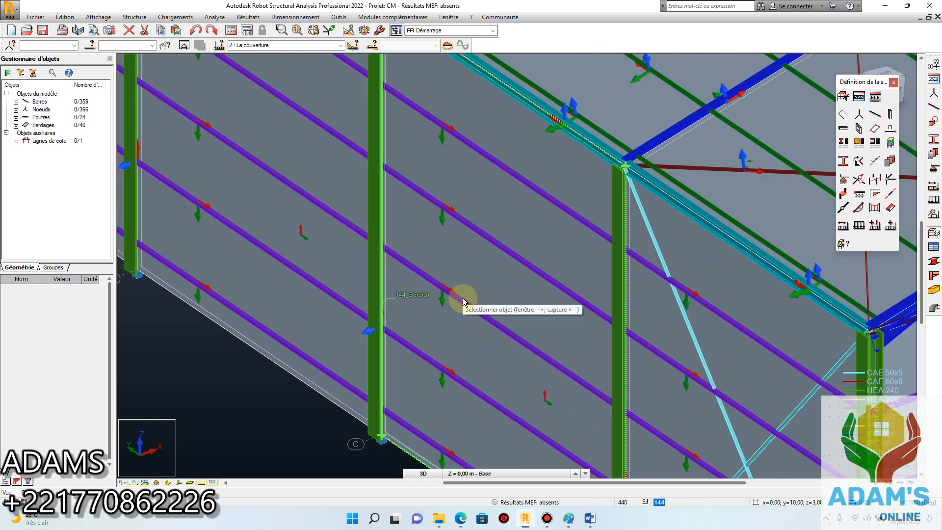
scroll(454, 300, "up", 3)
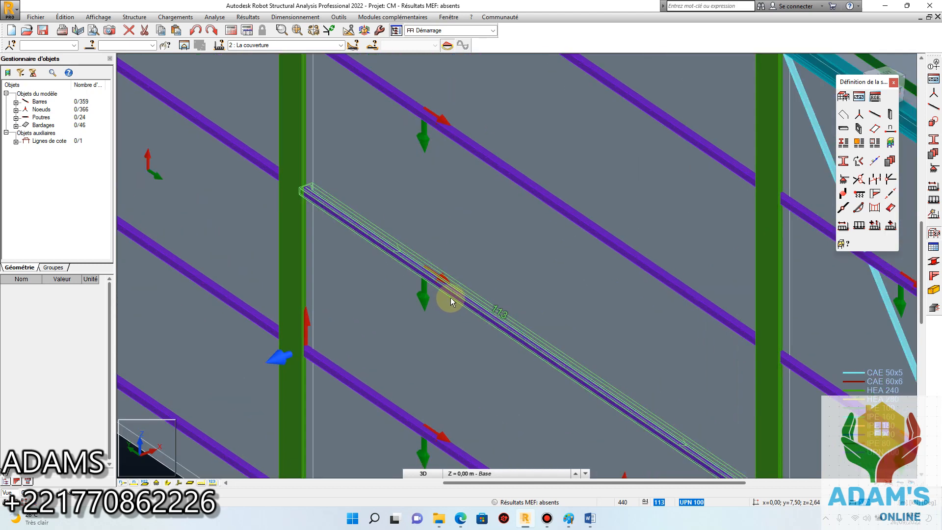
scroll(431, 284, "down", 5)
scroll(425, 280, "down", 6)
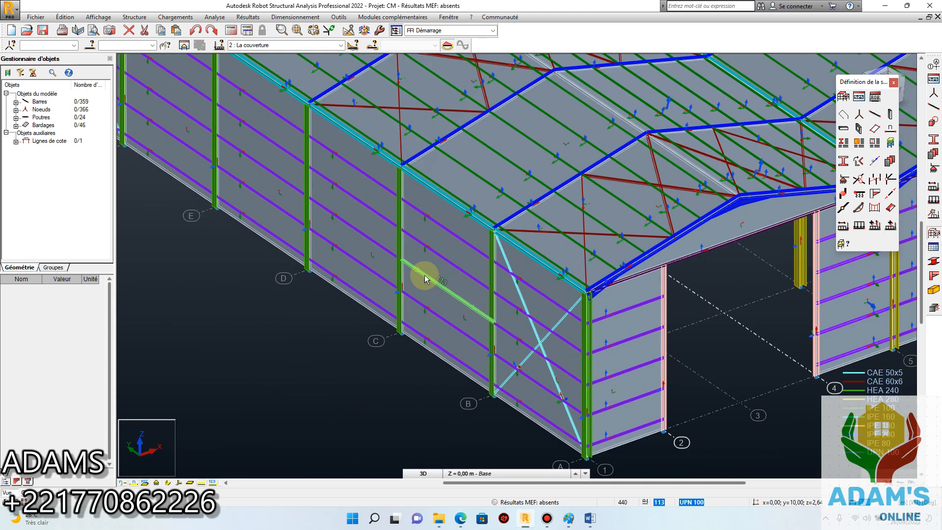
scroll(531, 341, "down", 6)
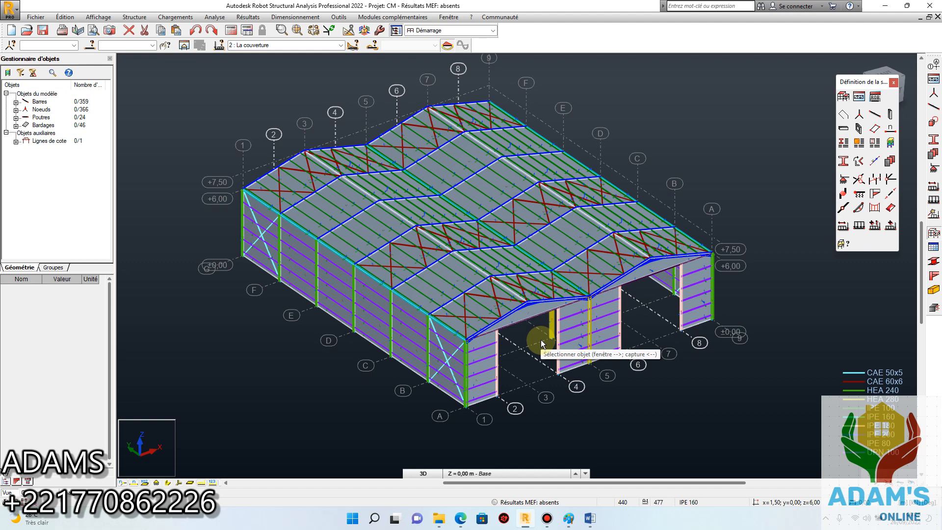
middle_click_drag(603, 317, 575, 327)
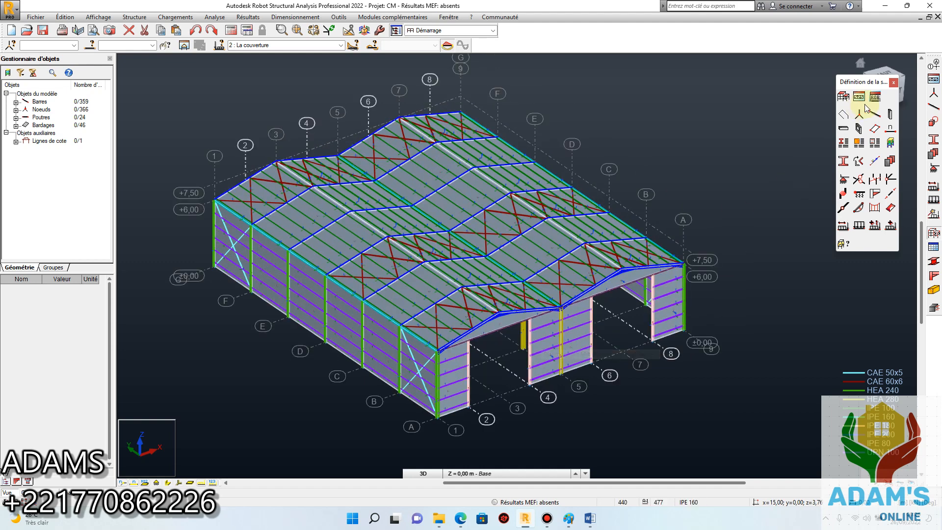
Step: Hide the section shapes and local axes, and make 3 : TEMPERATURE the current load case
left_click(169, 482)
left_click(182, 482)
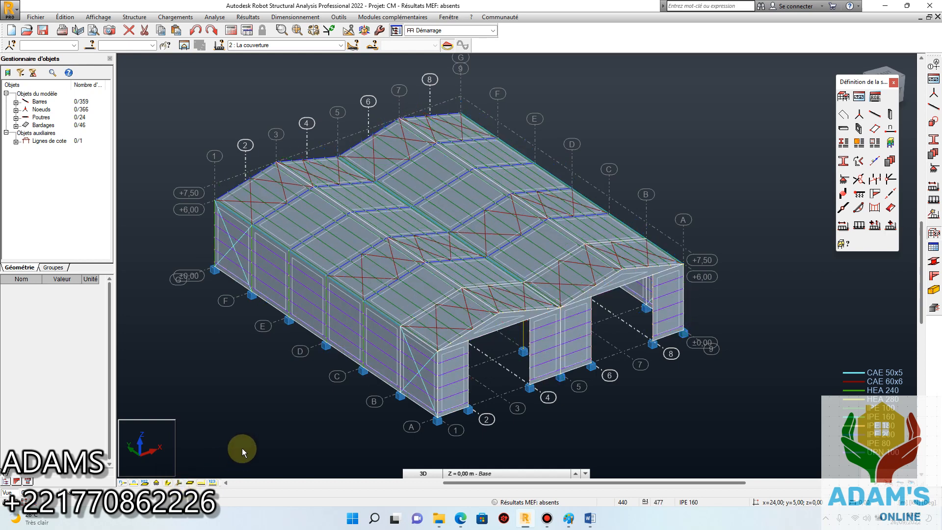
middle_click_drag(387, 248, 395, 245)
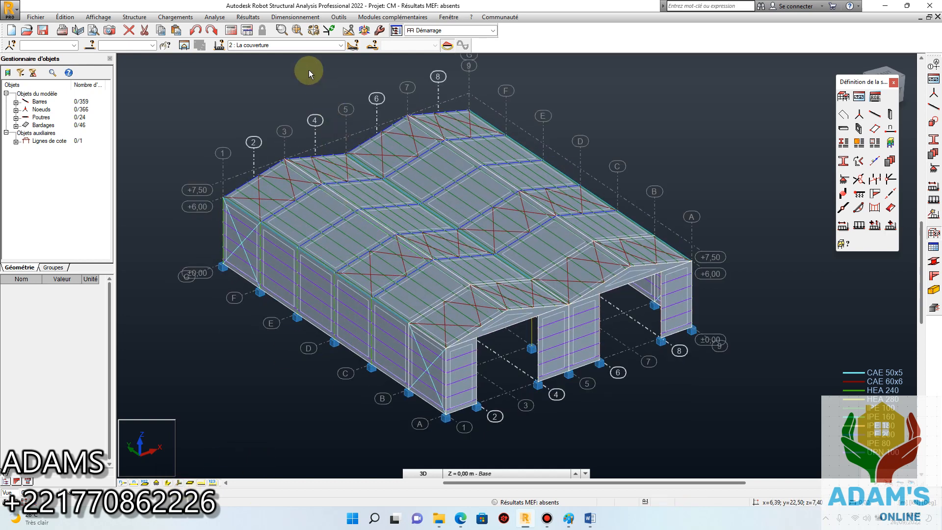
left_click(340, 45)
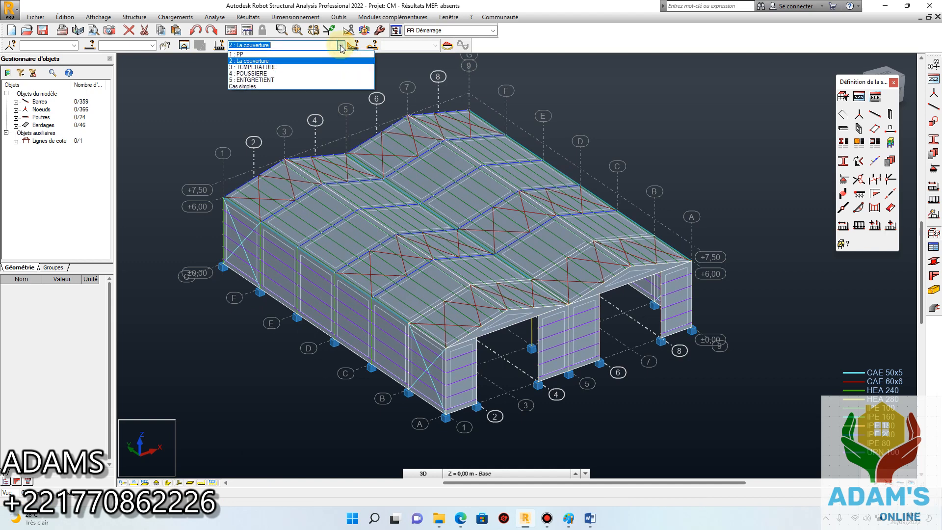
left_click(281, 67)
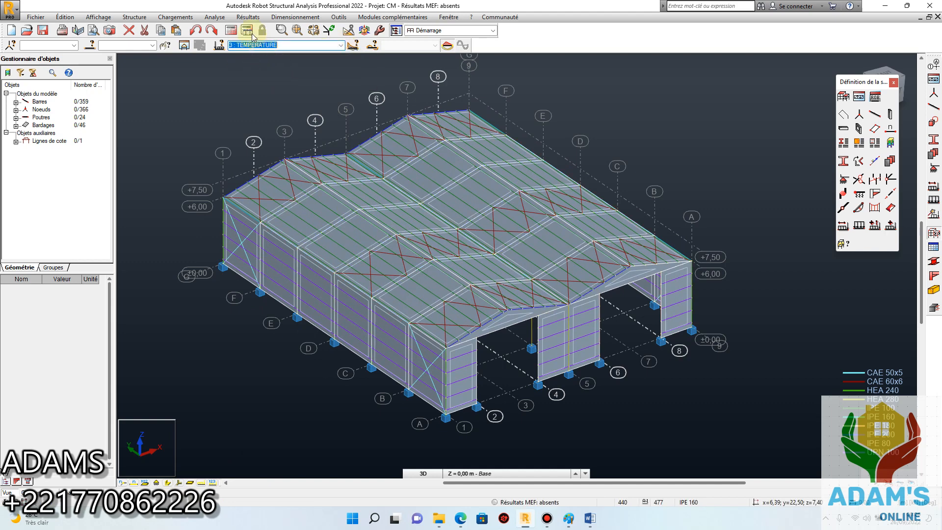
scroll(487, 322, "up", 3)
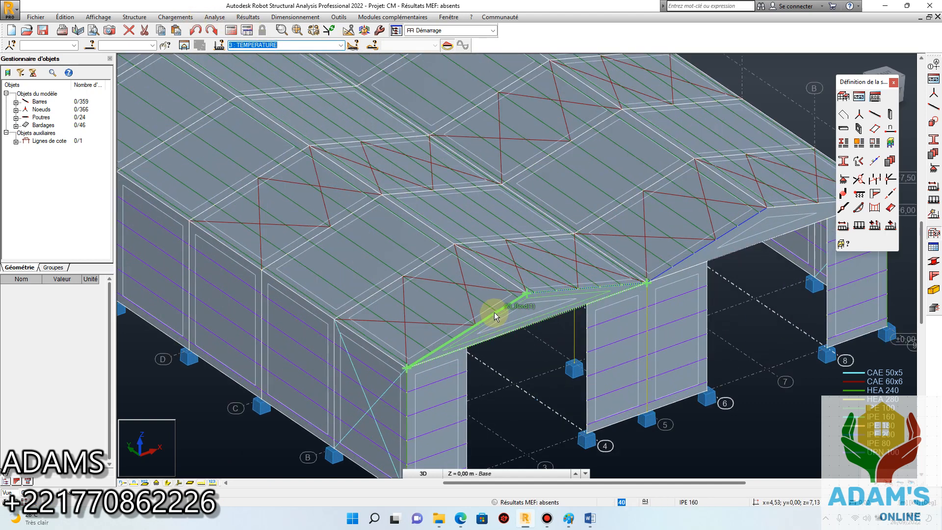
right_click(495, 310)
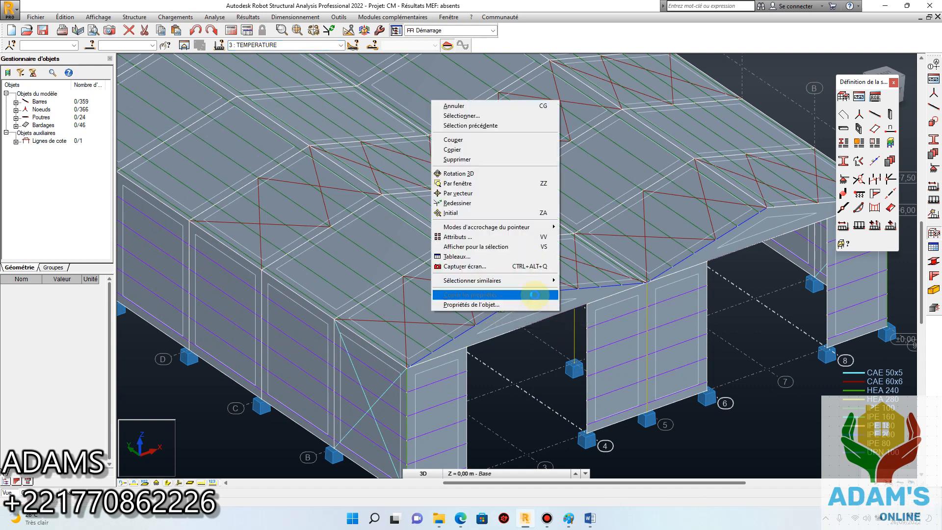
mouse_move(549, 282)
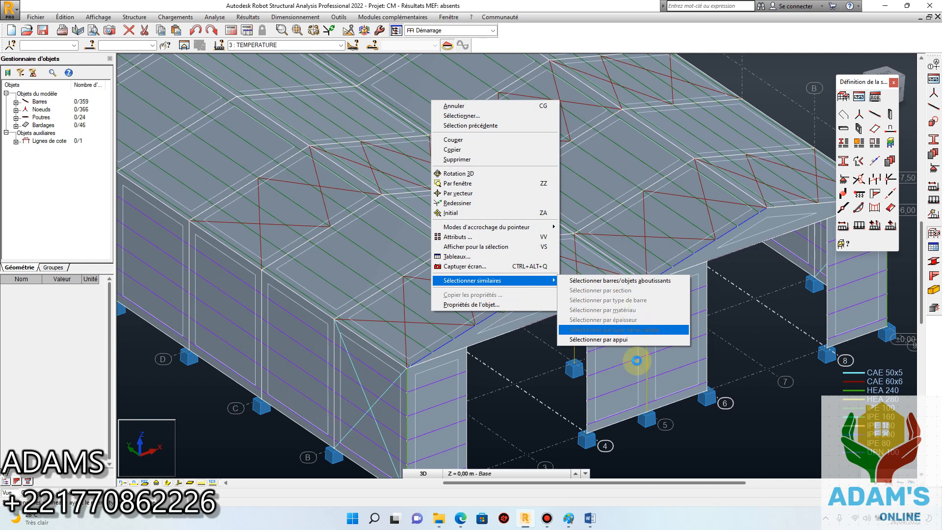
left_click(722, 436)
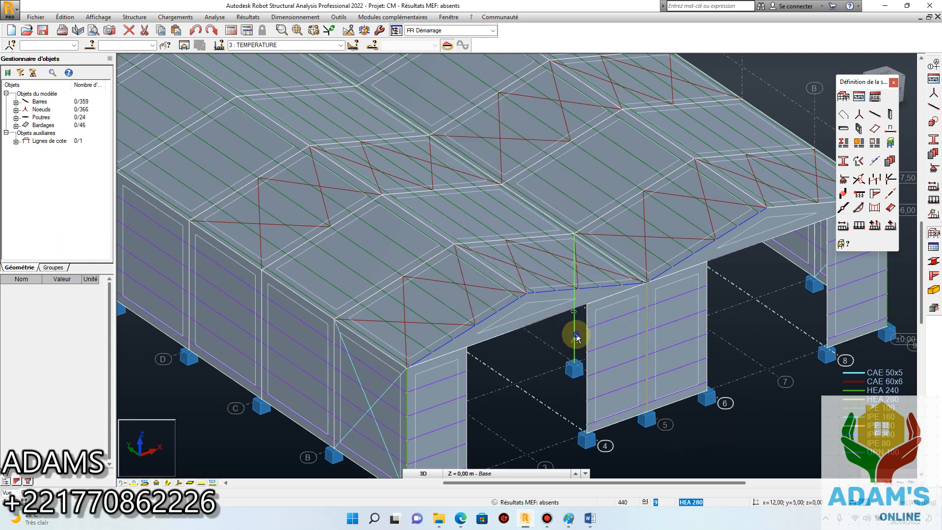
Step: Try selecting all bars of the same bar type as the HEA 280 column, check them with section shapes displayed, and clear the selection
right_click(576, 339)
mouse_move(626, 303)
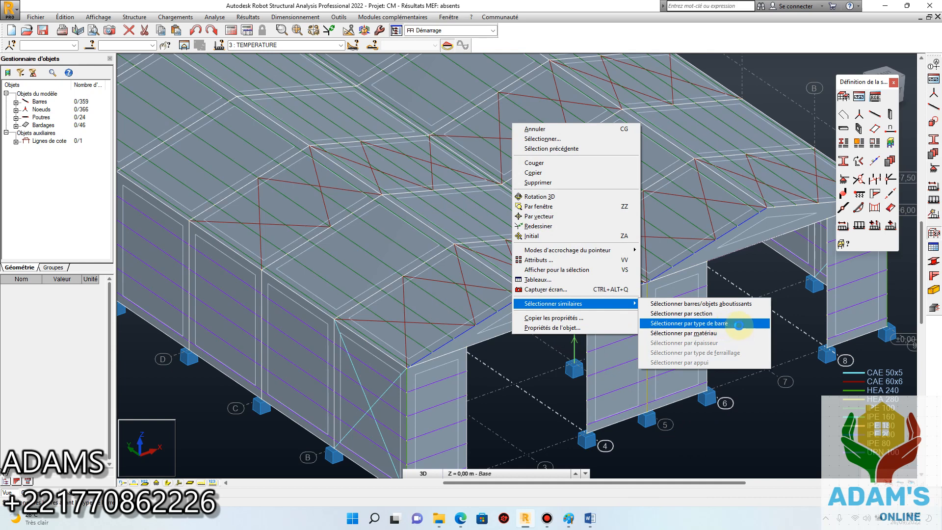
left_click(740, 324)
scroll(734, 365, "down", 4)
scroll(659, 352, "down", 1)
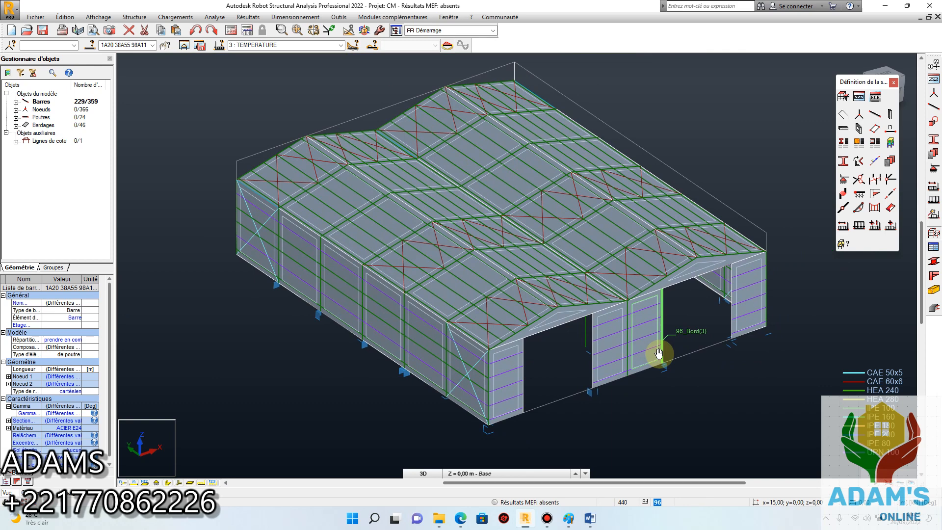
left_click(168, 482)
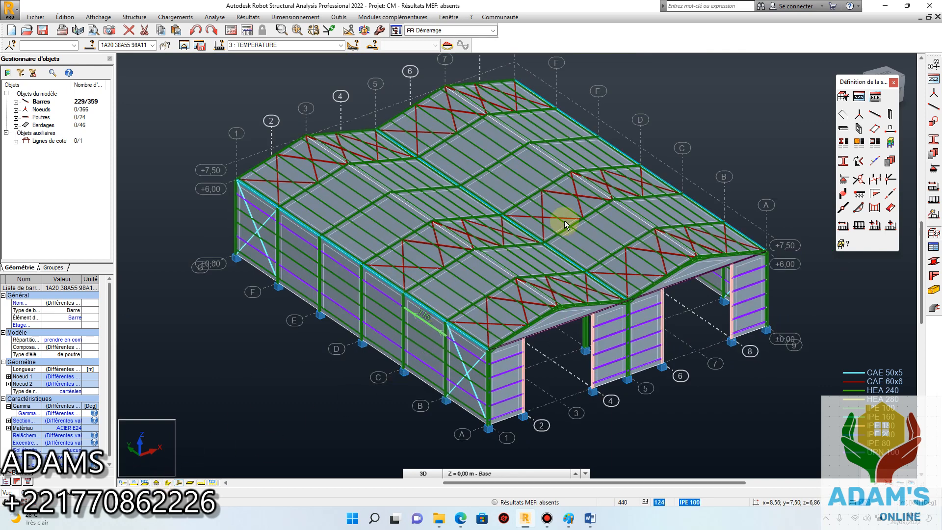
left_click(711, 399)
Step: Select the CAE 50x5 bars by section and add the CAE 60x6 bars to the selection
left_click(90, 44)
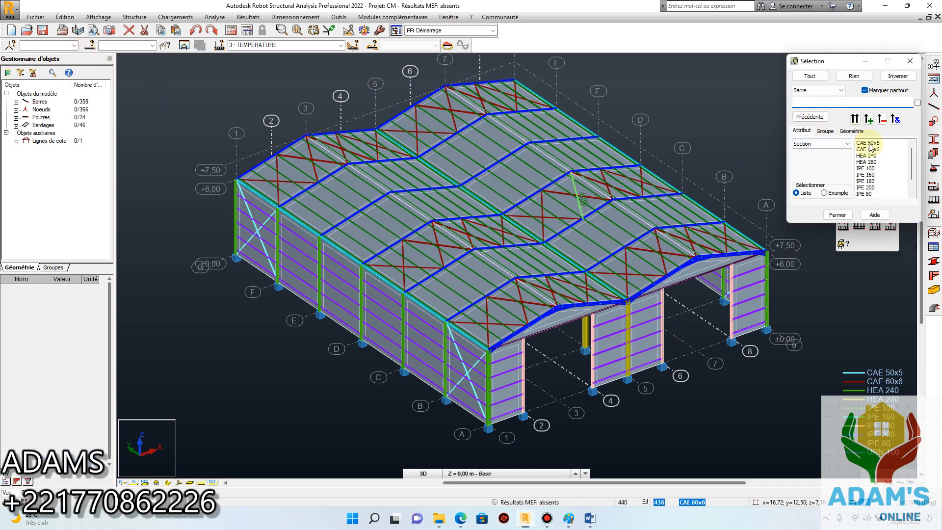
left_click(868, 143)
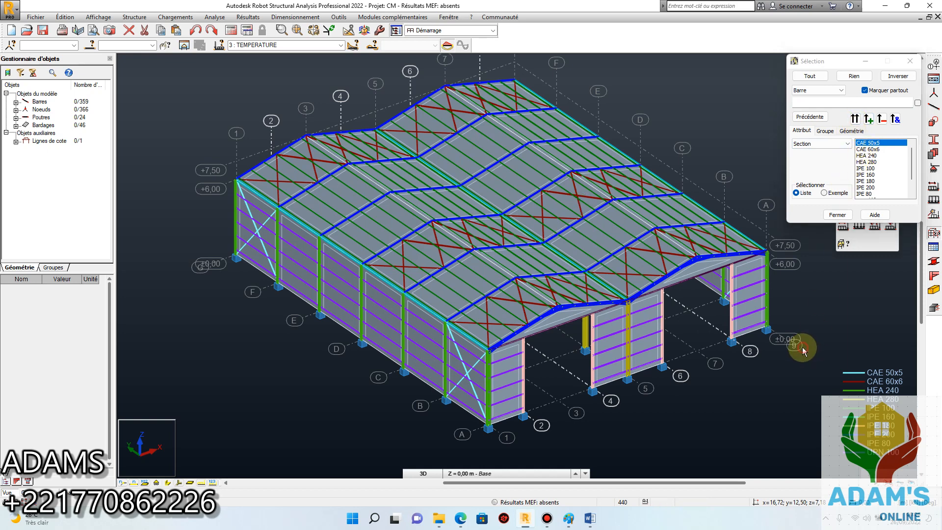
scroll(466, 381, "up", 2)
middle_click_drag(466, 381, 265, 455)
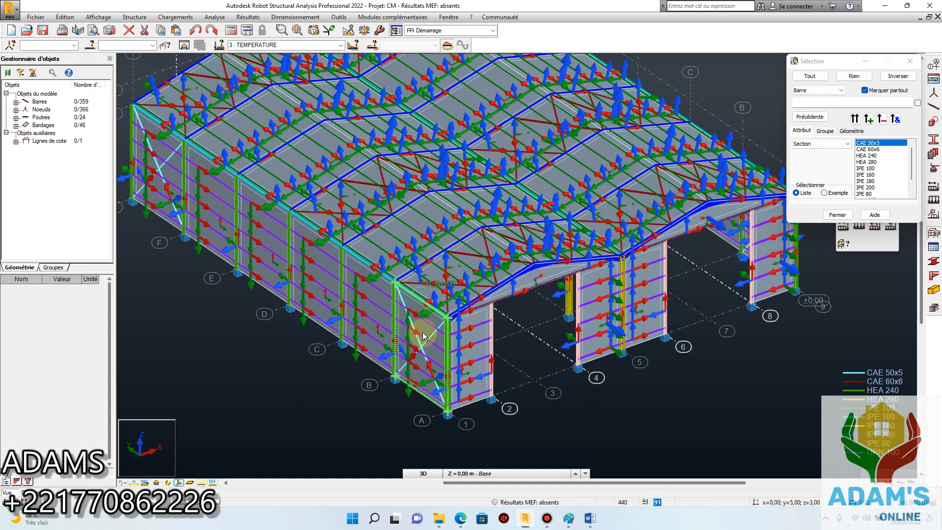
scroll(397, 360, "up", 5)
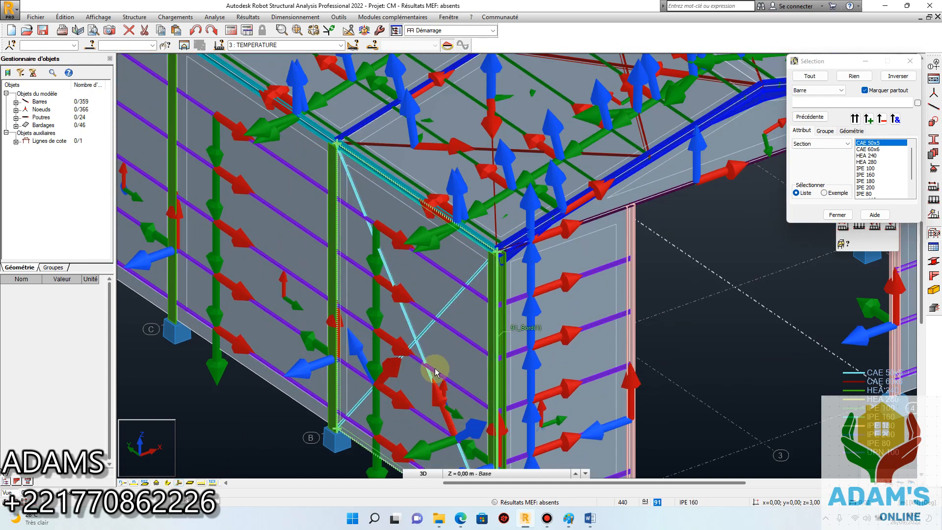
scroll(436, 370, "down", 4)
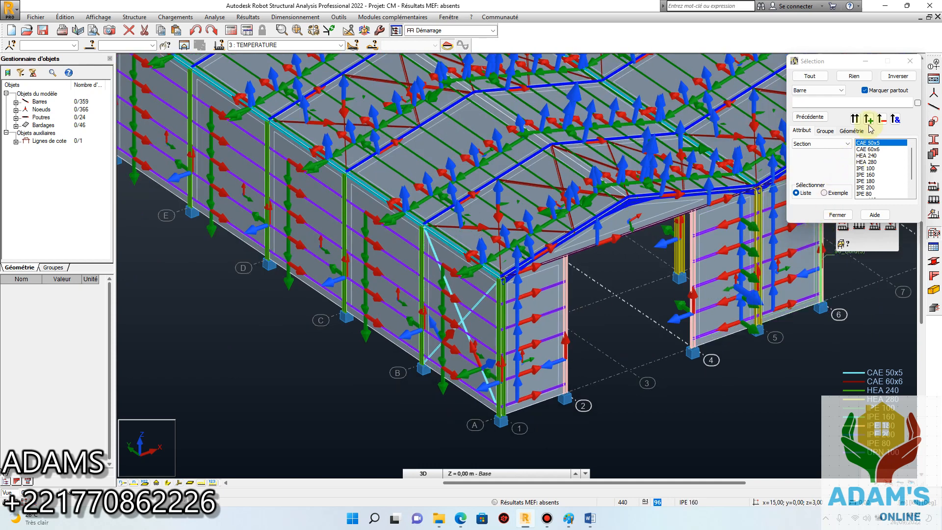
left_click(855, 119)
left_click(867, 149)
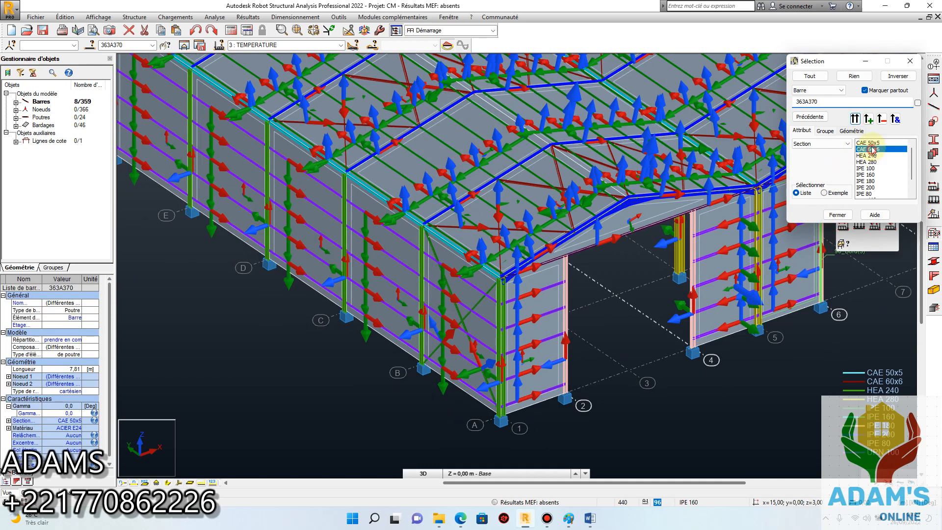
left_click(868, 122)
Step: Add all bars with HEA 240, HEA 280 and IPE 100 sections to the bar selection
left_click(866, 155)
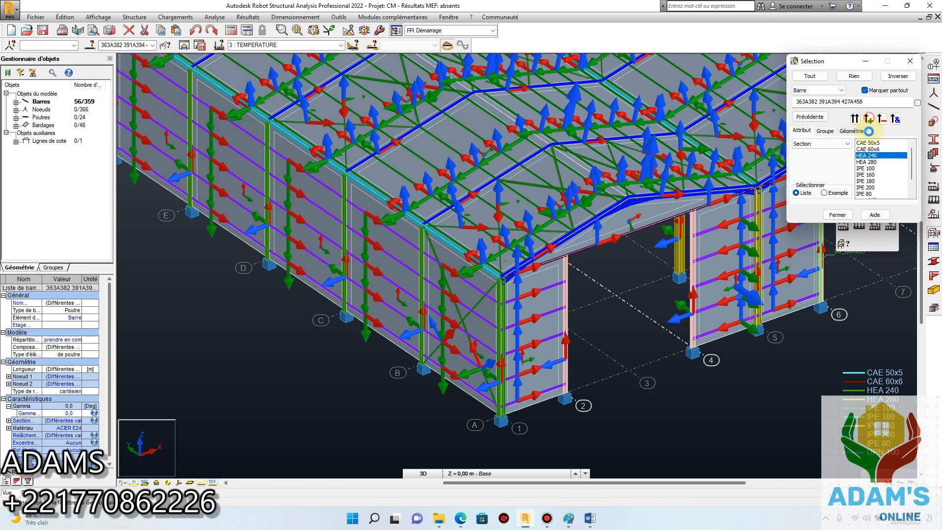
left_click(868, 120)
left_click(866, 162)
left_click(868, 120)
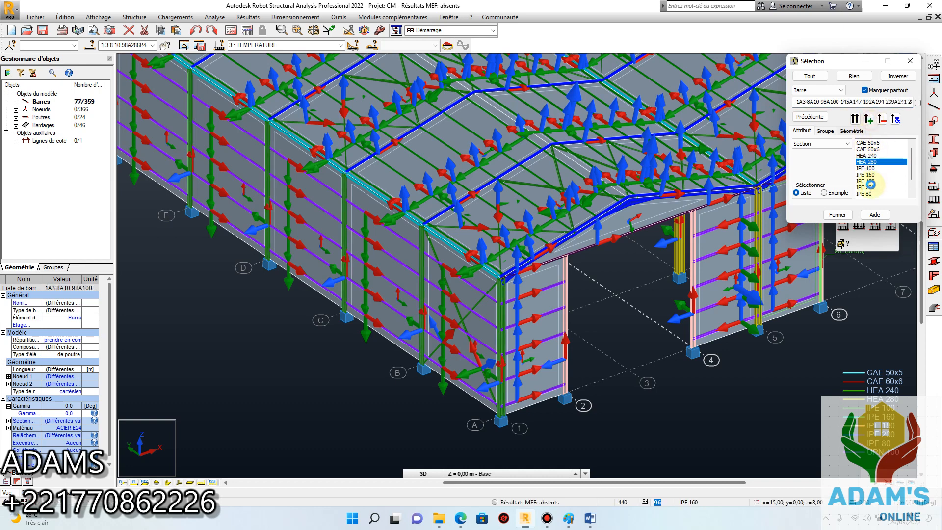
left_click(870, 168)
left_click(868, 119)
Step: Add the IPE 160, IPE 180, IPE 200 and IPE 80 bars to the selection and finish selecting by section
left_click(866, 175)
left_click(868, 119)
left_click_drag(866, 181, 866, 187)
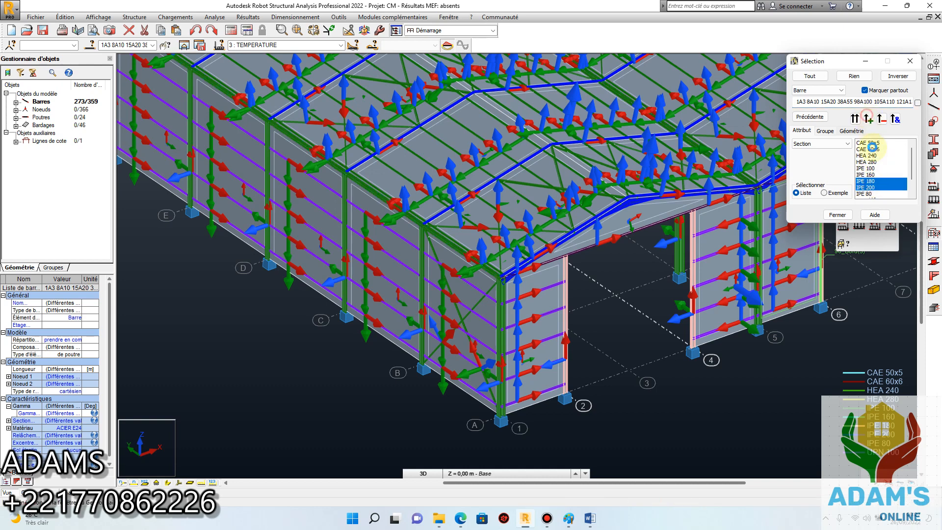
left_click(868, 119)
scroll(871, 181, "down", 3)
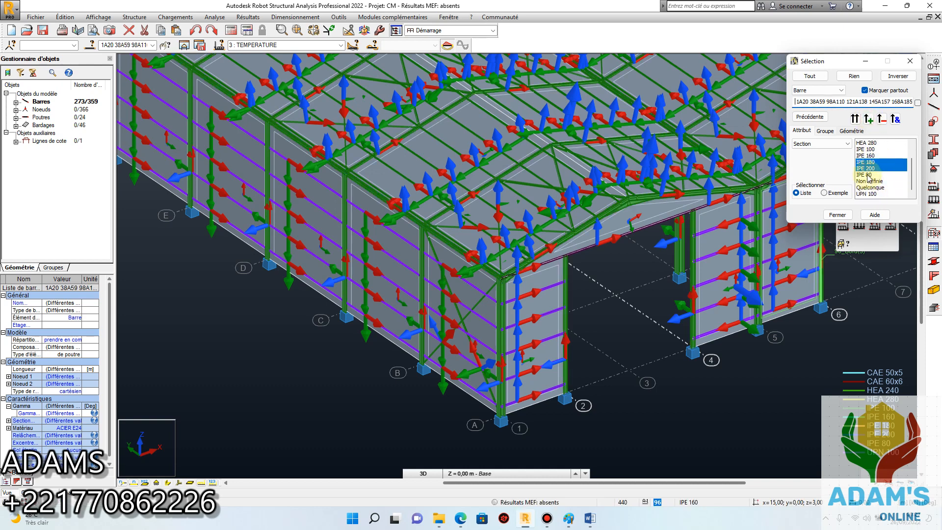
left_click(867, 174)
left_click(867, 119)
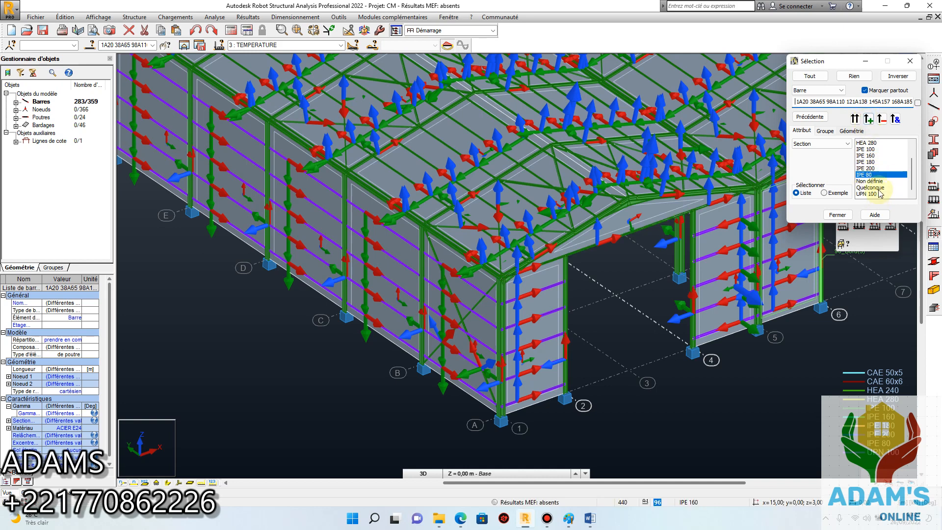
left_click(836, 215)
scroll(661, 289, "down", 5)
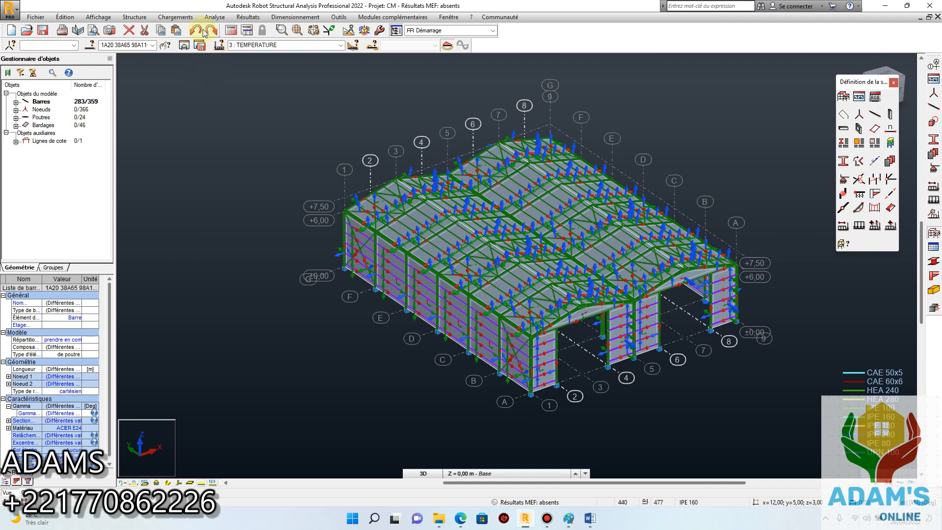
Step: Apply a 30 °C thermal load in X to the selected bars under the TEMPERATURE case, and clear the bar selection
left_click(176, 17)
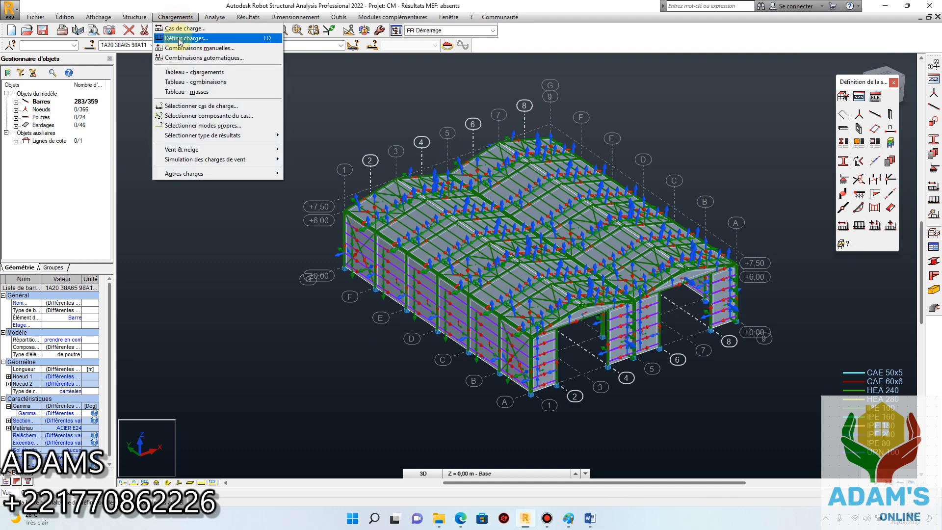
left_click(180, 39)
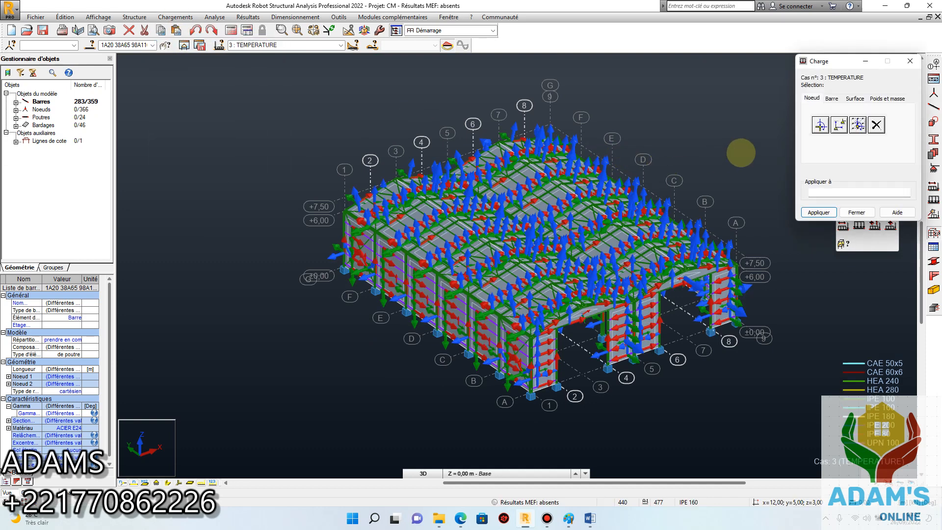
left_click(832, 99)
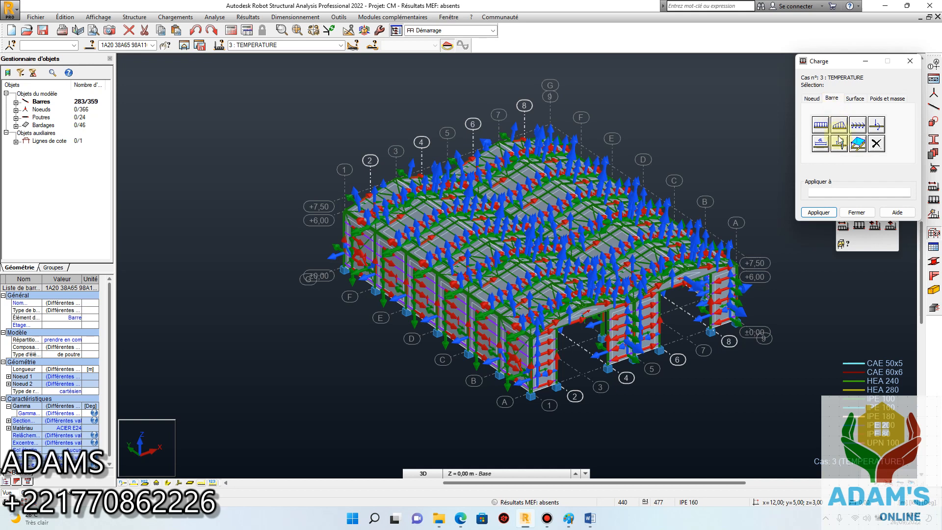
left_click(838, 144)
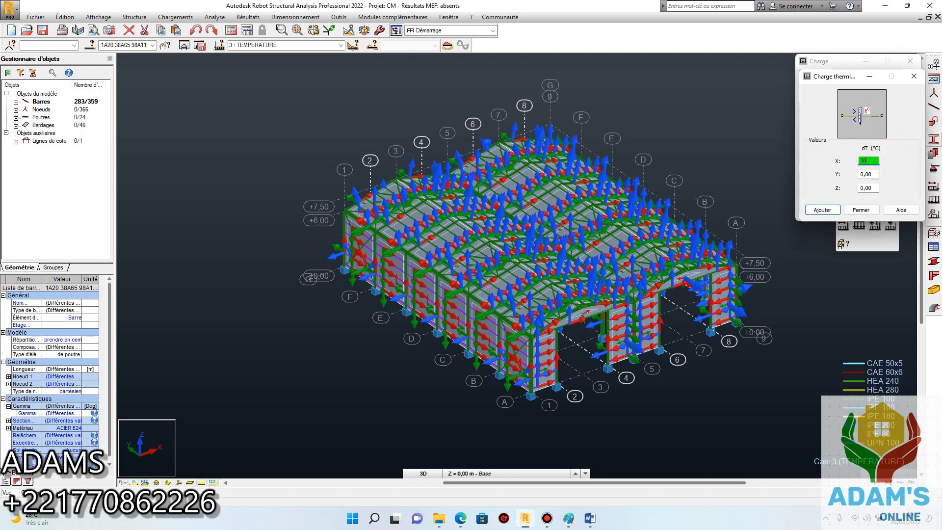
left_click(823, 211)
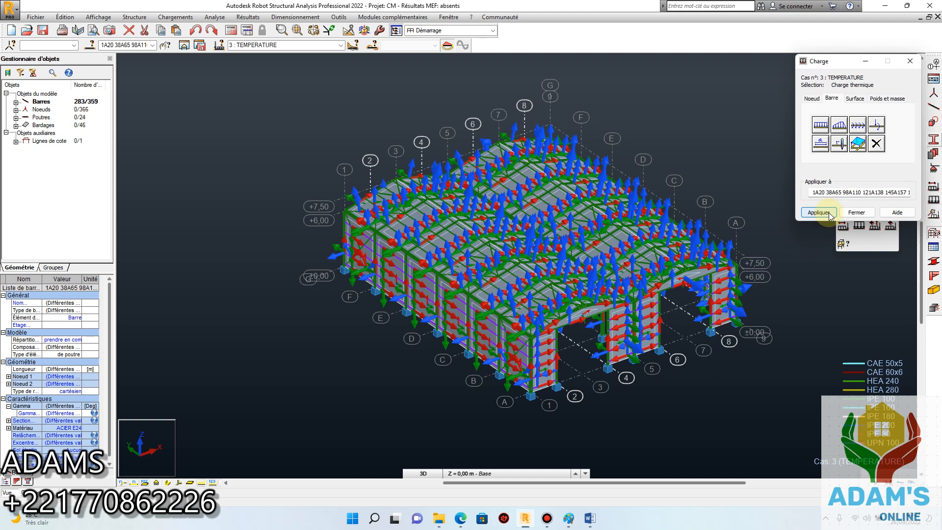
left_click(830, 215)
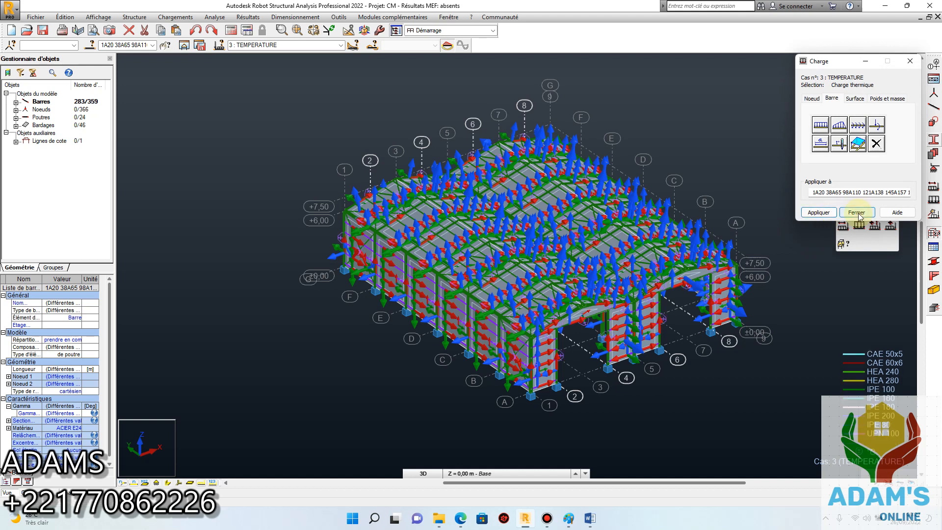
left_click(856, 213)
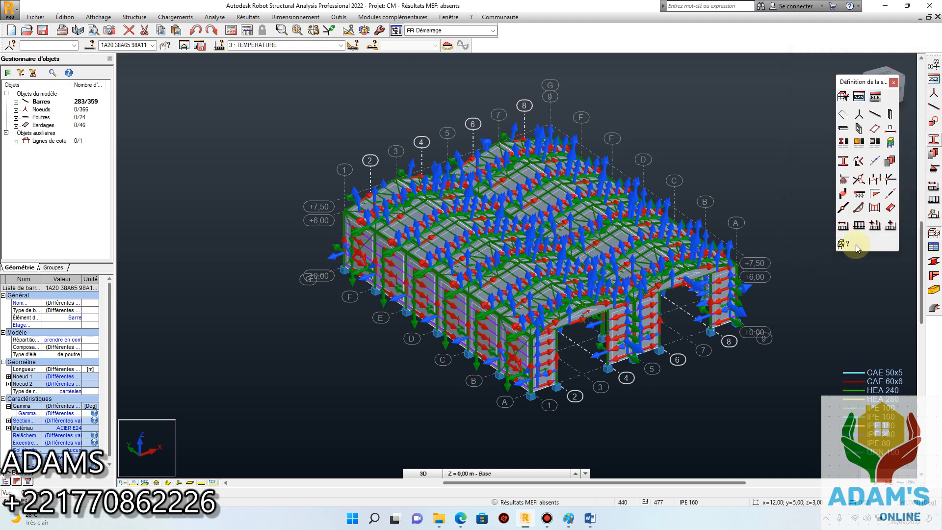
left_click(716, 214)
middle_click_drag(716, 214, 648, 223)
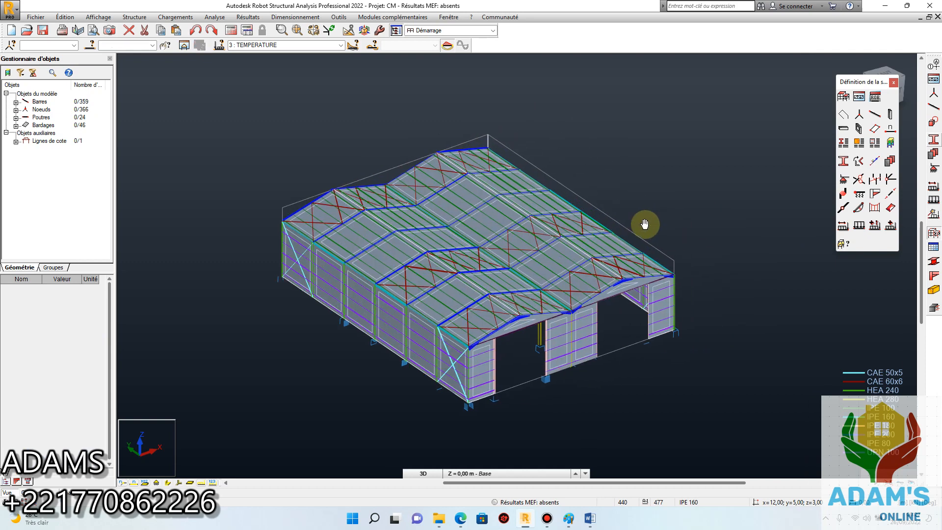
left_click(189, 483)
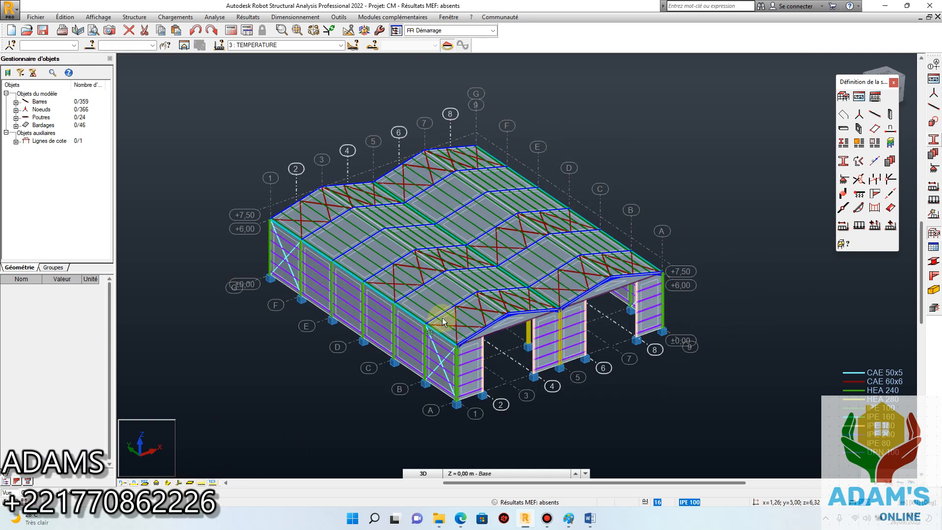
Step: Make POUSSIERE the active load case and select all cladding panels with the same thickness as a roof panel
left_click(339, 45)
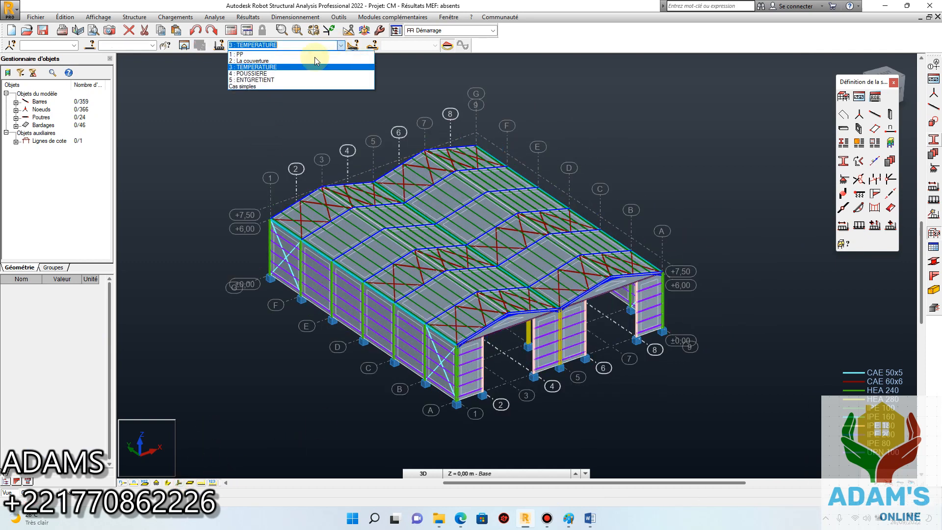
left_click(282, 71)
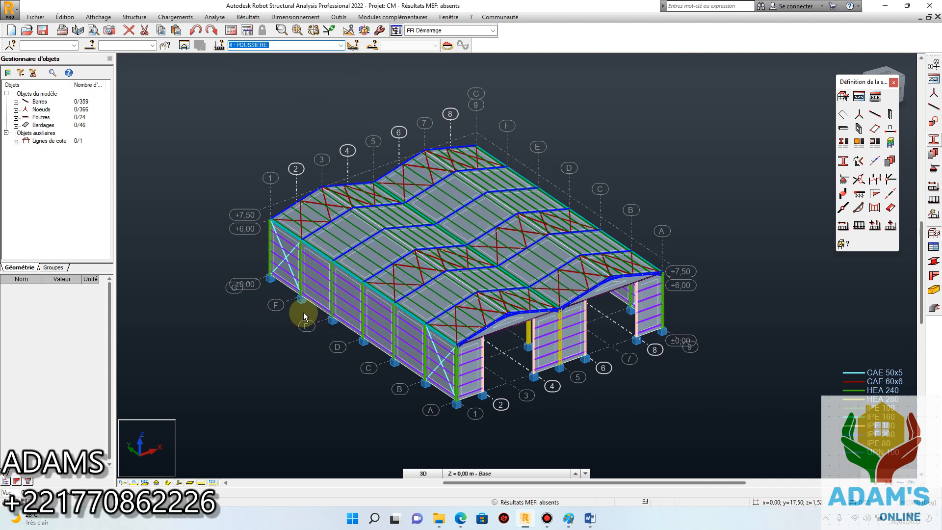
left_click(545, 252)
right_click(545, 252)
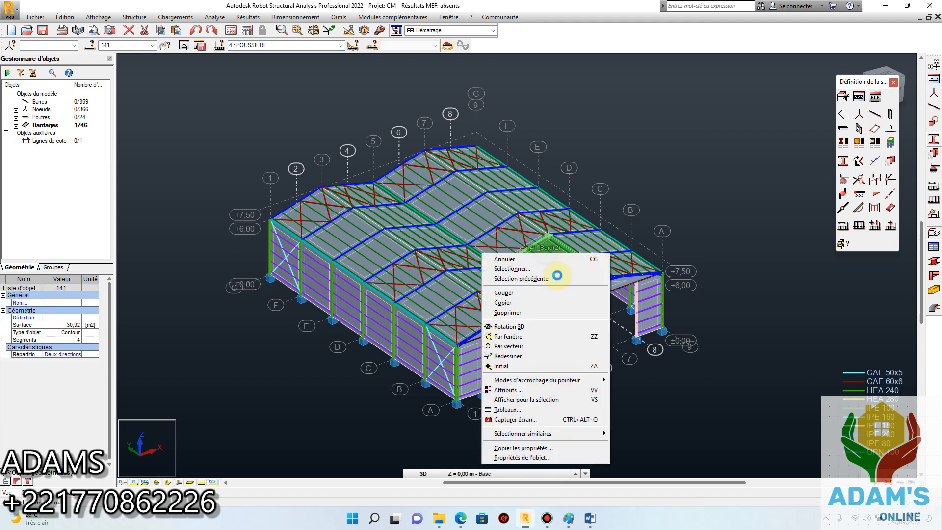
mouse_move(594, 433)
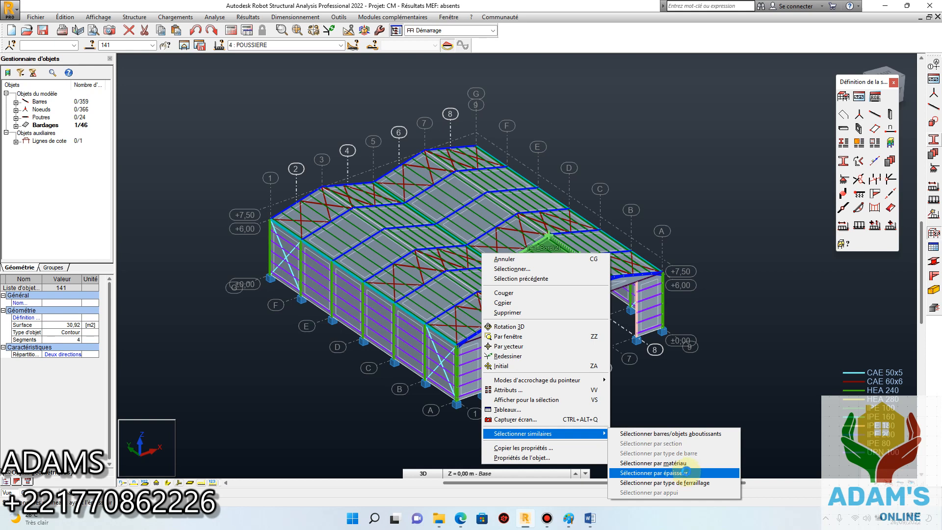
left_click(687, 471)
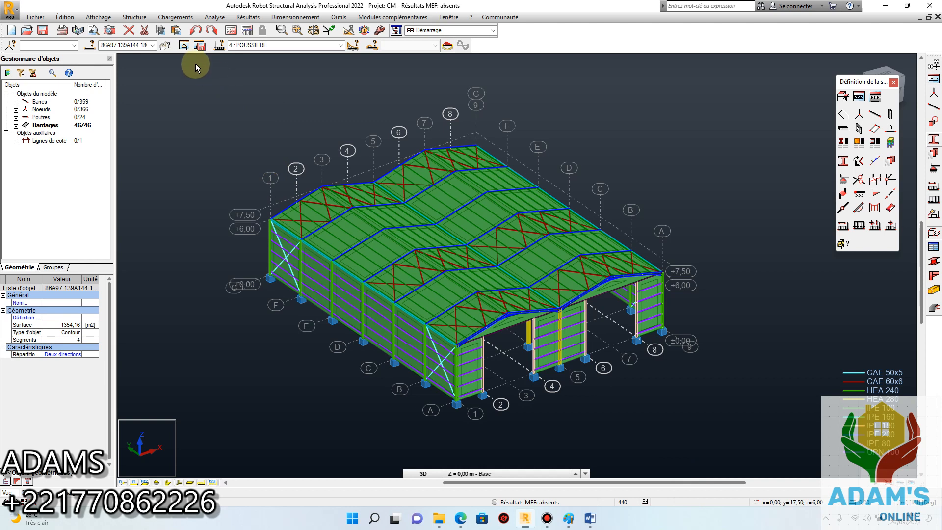
Step: Apply a uniform surface load of -0.10 kPa in global Z to the selected claddings, checking the dust load in the Word document
left_click(175, 17)
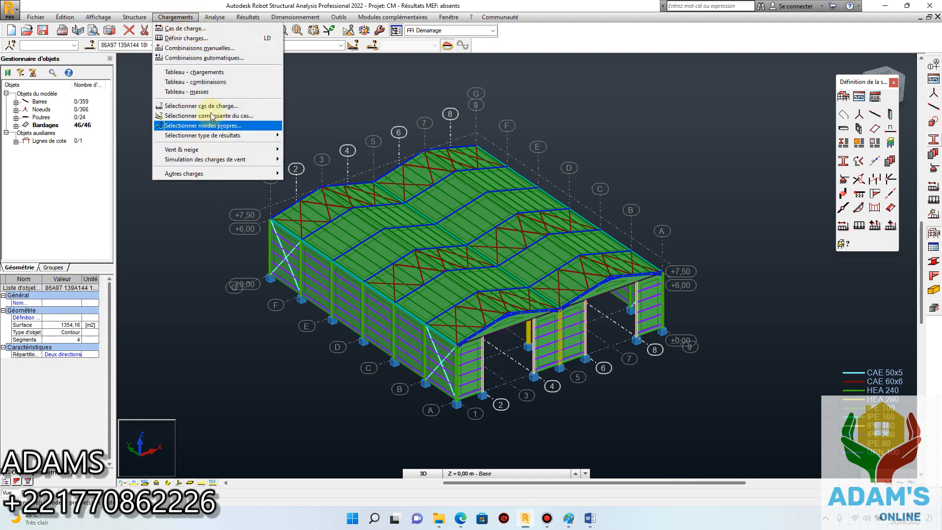
left_click(204, 38)
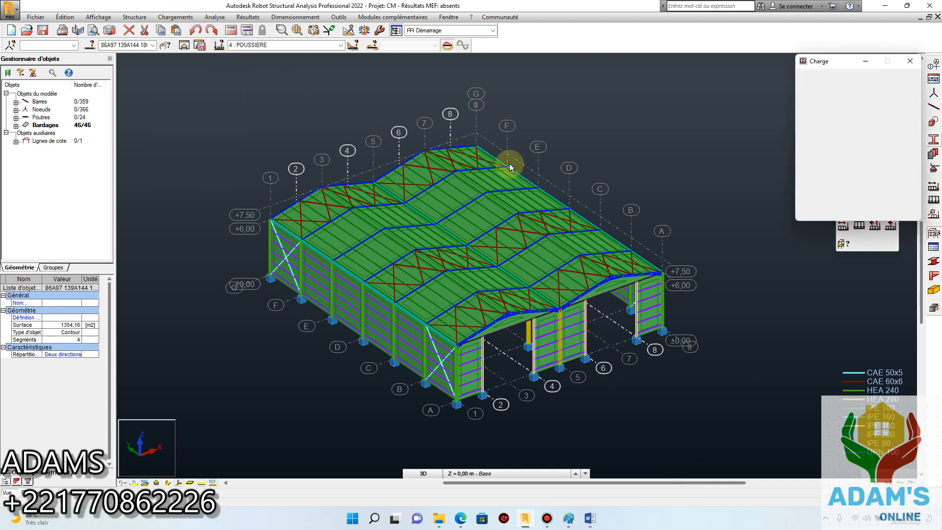
left_click(855, 99)
left_click(819, 127)
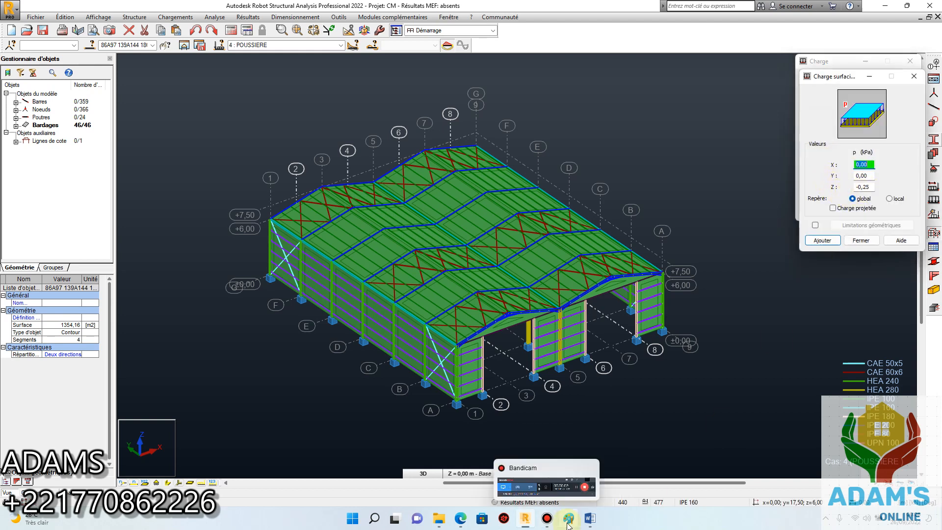
left_click(592, 522)
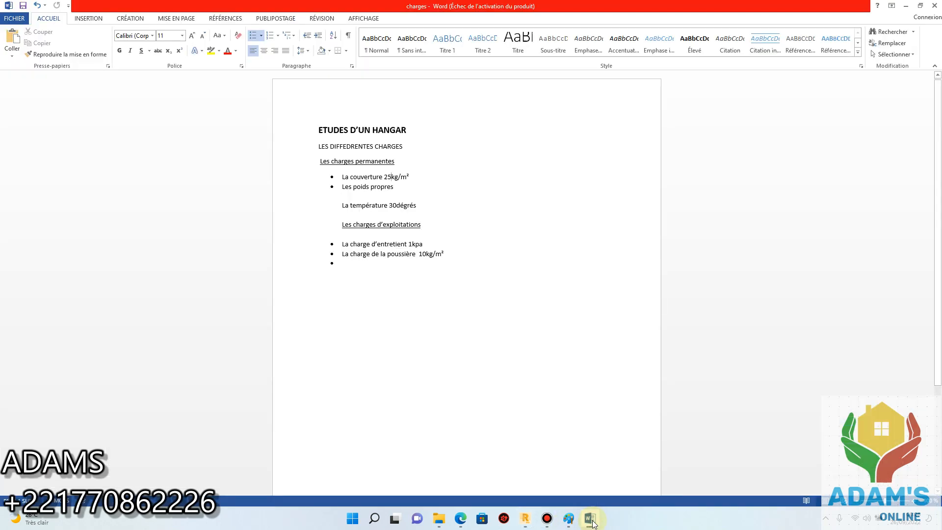
left_click(525, 519)
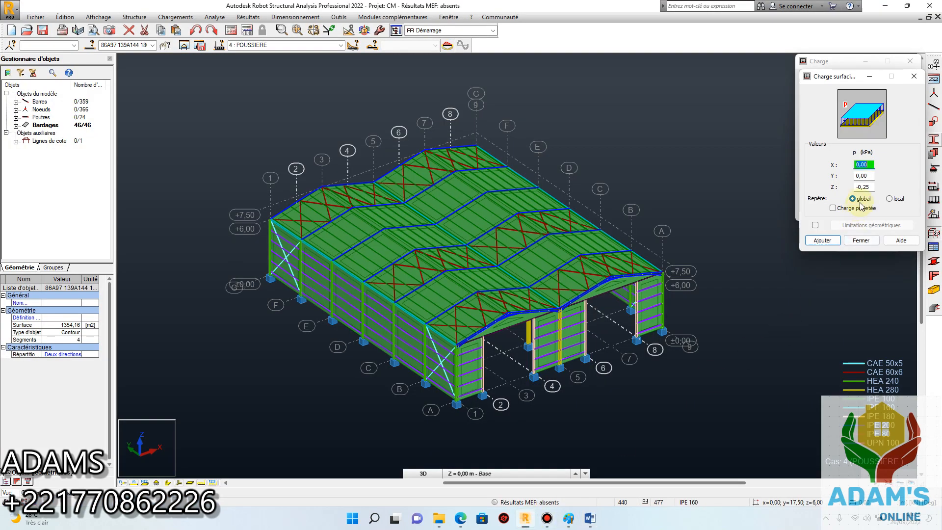
left_click(868, 186)
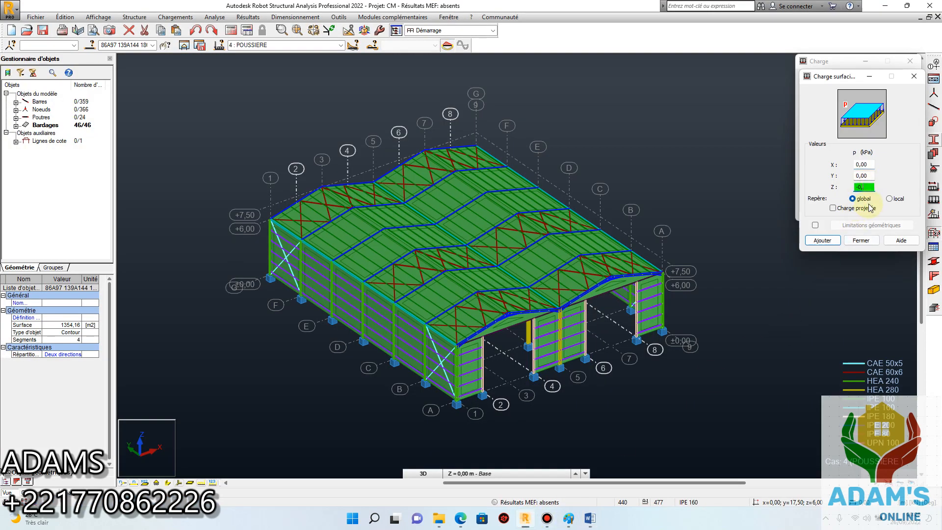
left_click(823, 240)
left_click(820, 211)
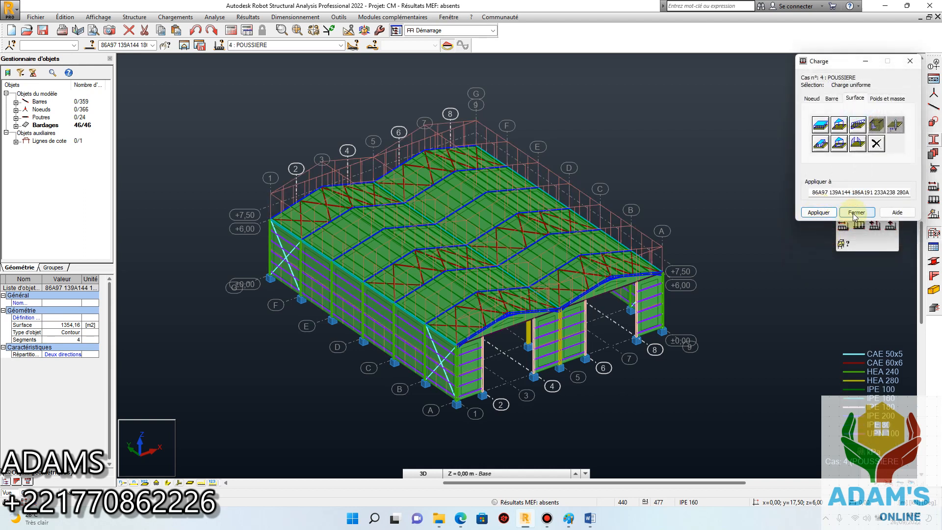
Step: Switch to the ENTGRETIENT load case and apply a uniform surface load of -1 kPa in global Z to the selected claddings
left_click(340, 45)
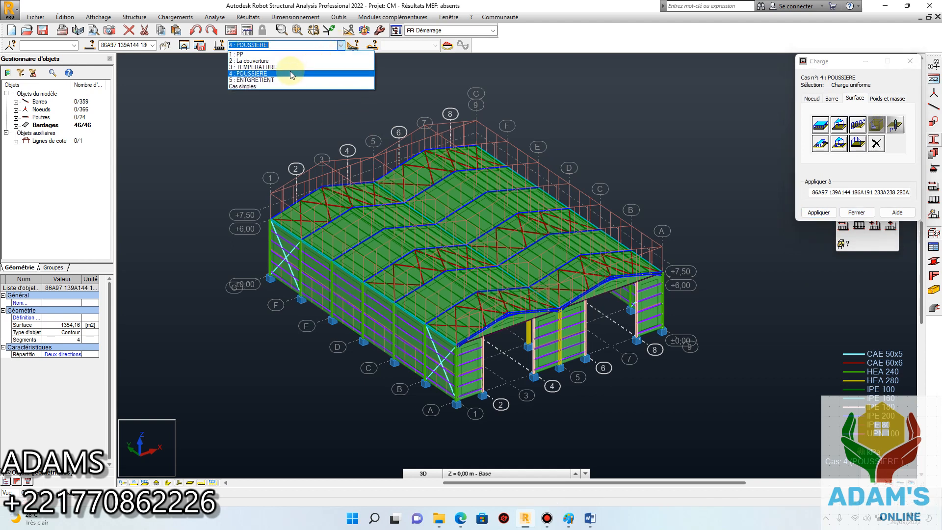
left_click(267, 80)
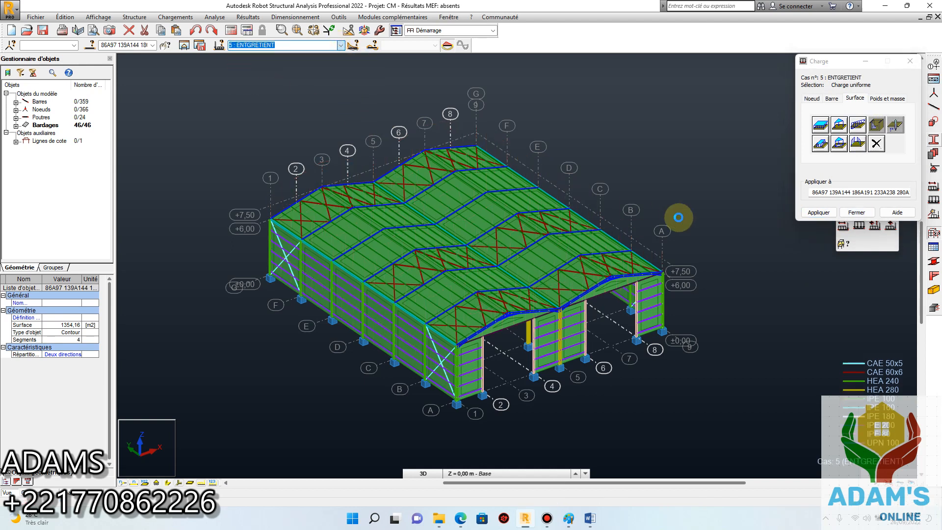
left_click(853, 98)
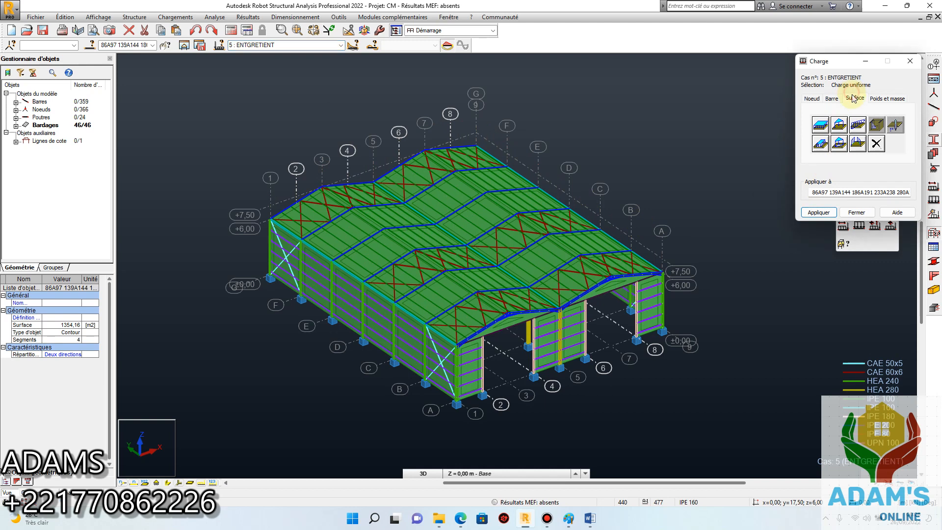
left_click(820, 124)
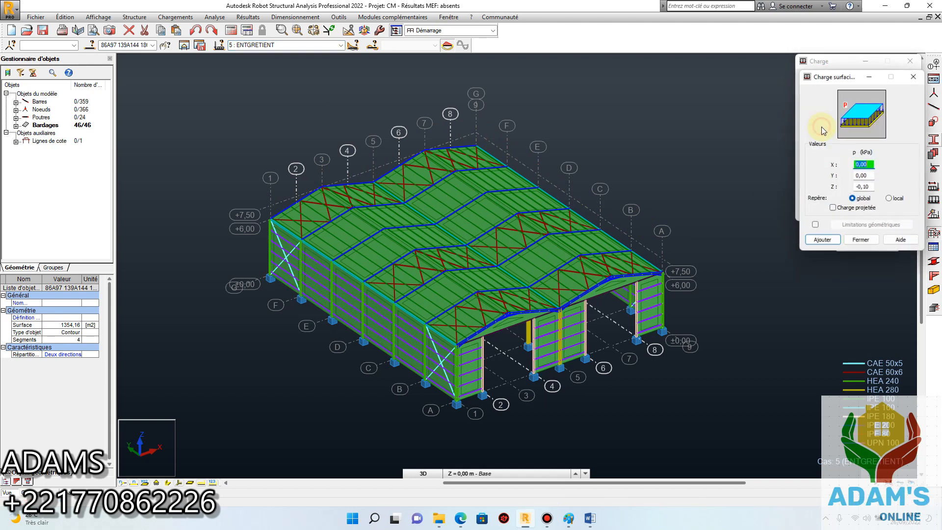
double_click(861, 186)
type("-1")
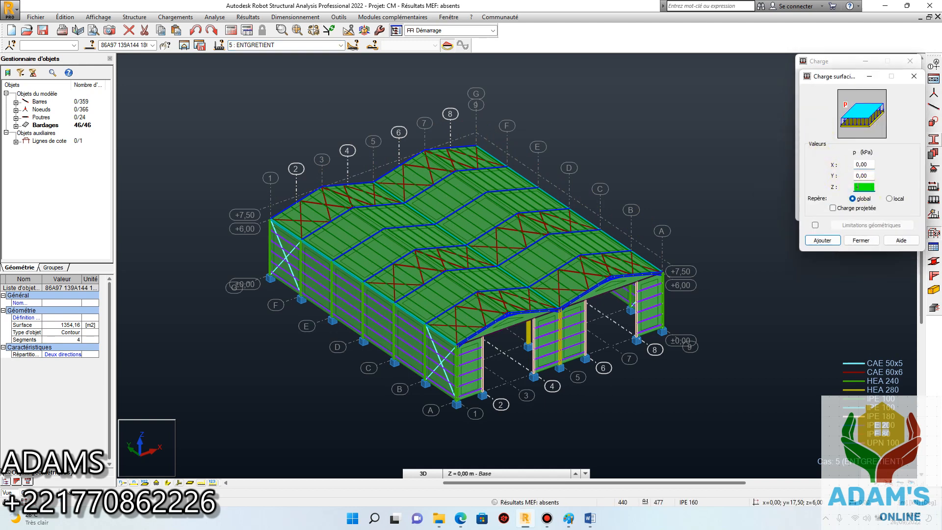
left_click(823, 240)
left_click(818, 212)
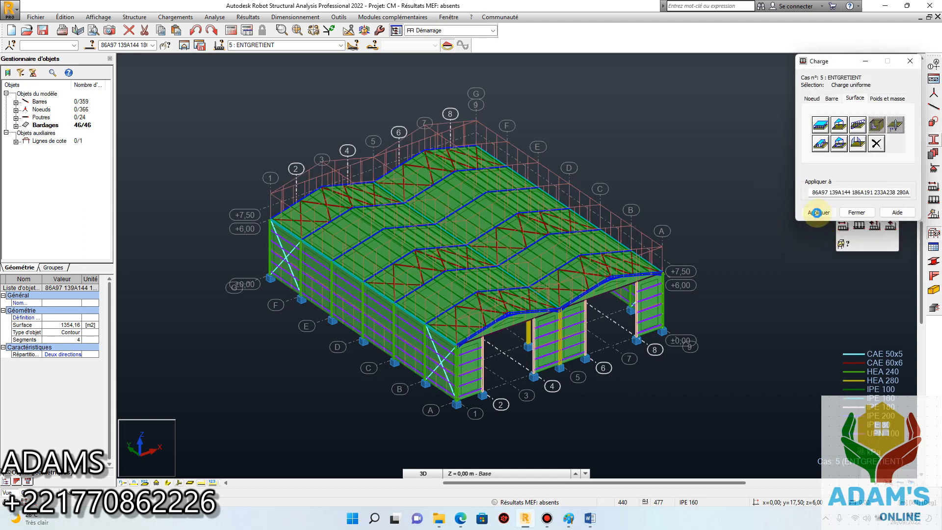
left_click(851, 212)
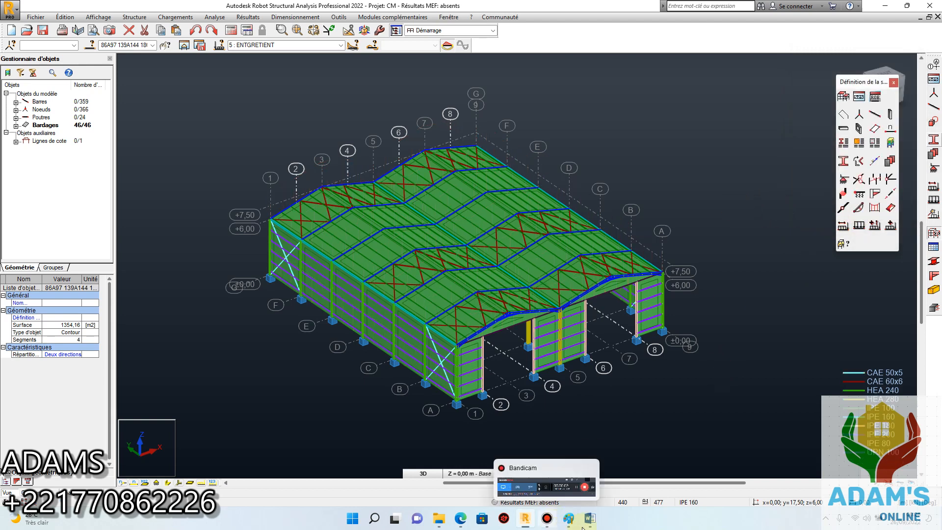
Step: Check the list of hangar loads in the Word document and return to the Robot model
left_click(585, 476)
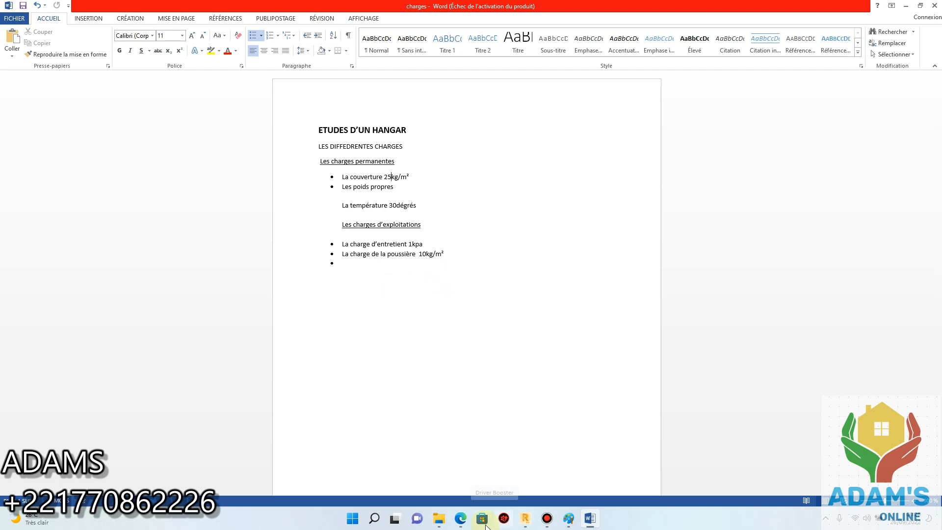
left_click(525, 518)
scroll(261, 128, "down", 3)
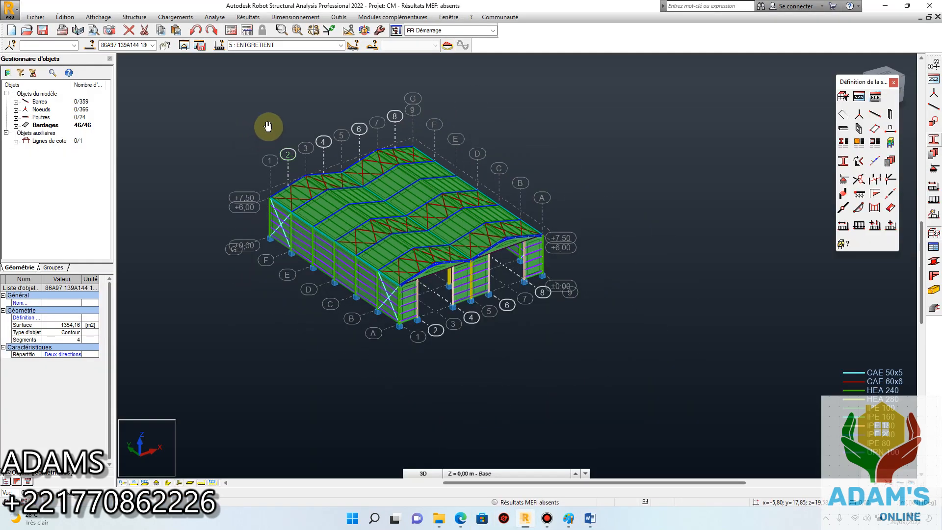
Step: Clear the cladding selection, review the loads of all cases in the load table, and return to the 3D model view
left_click(254, 119)
left_click(215, 17)
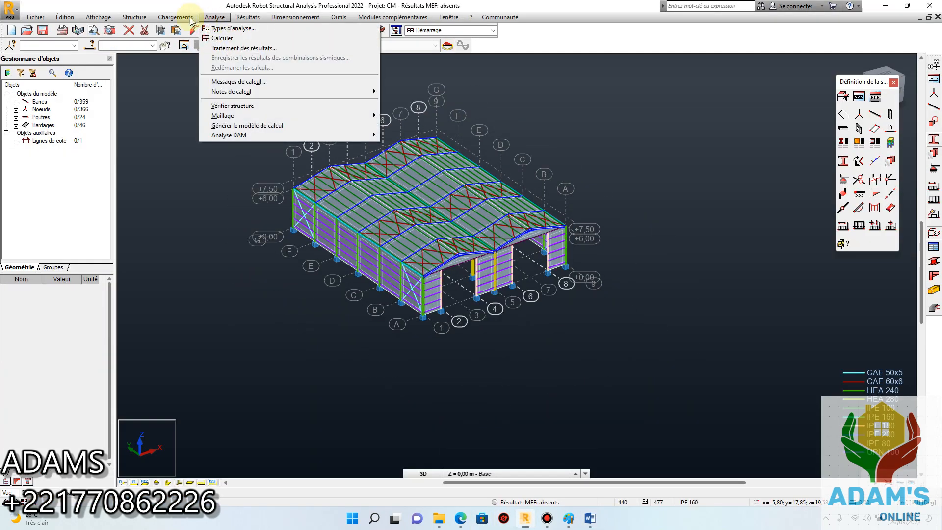
mouse_move(179, 18)
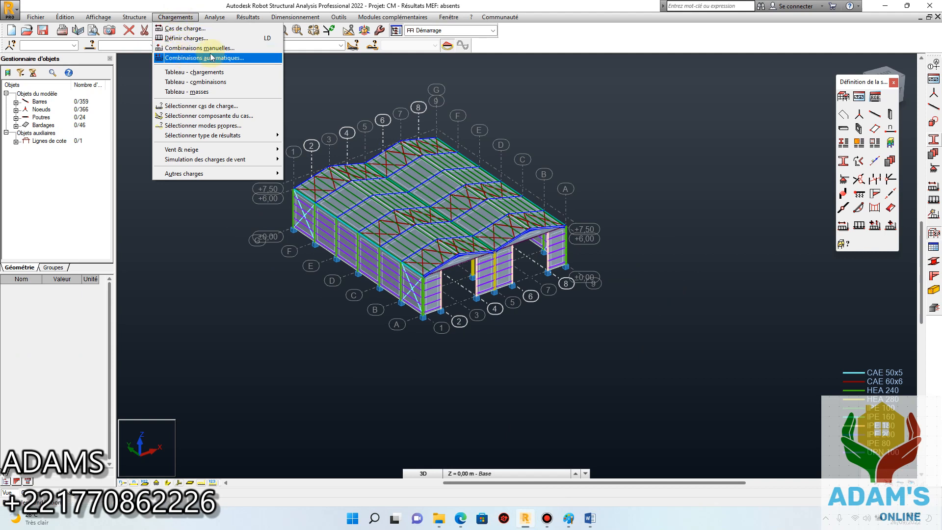
left_click(204, 72)
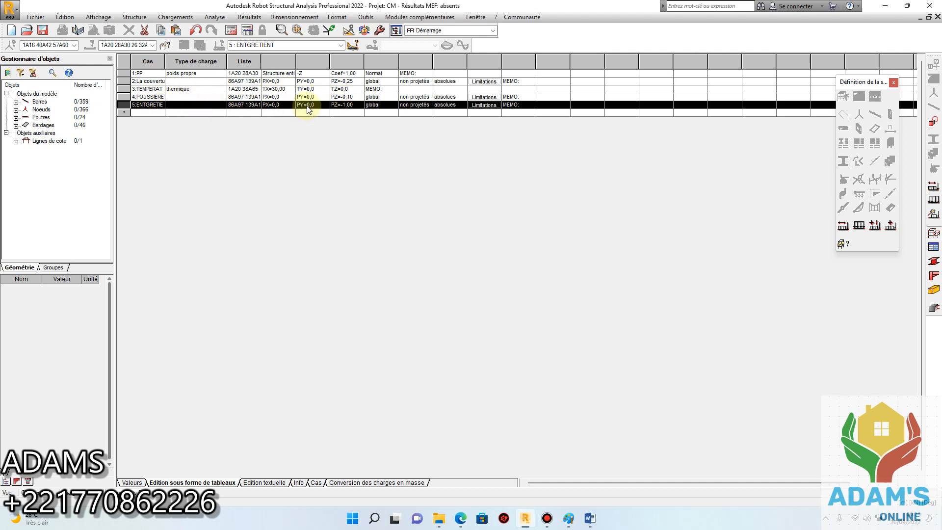
left_click(15, 492)
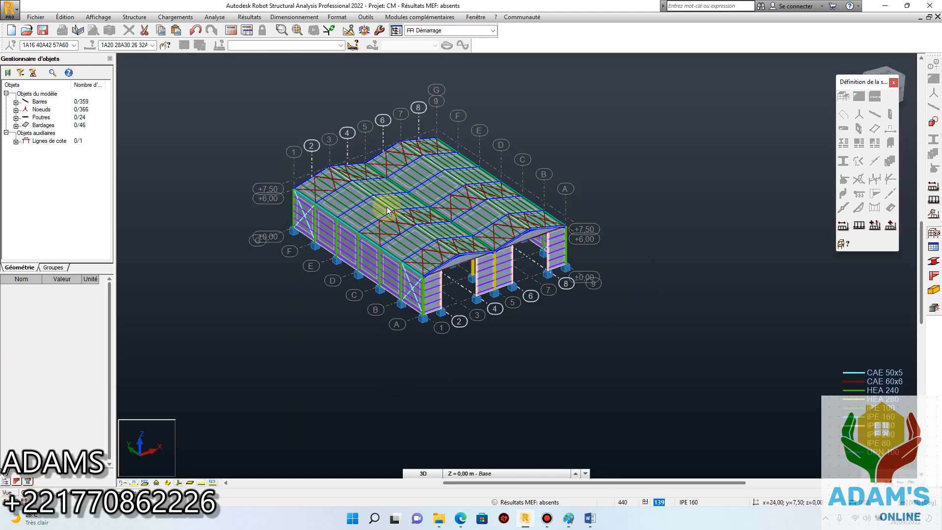
middle_click_drag(372, 202, 413, 220)
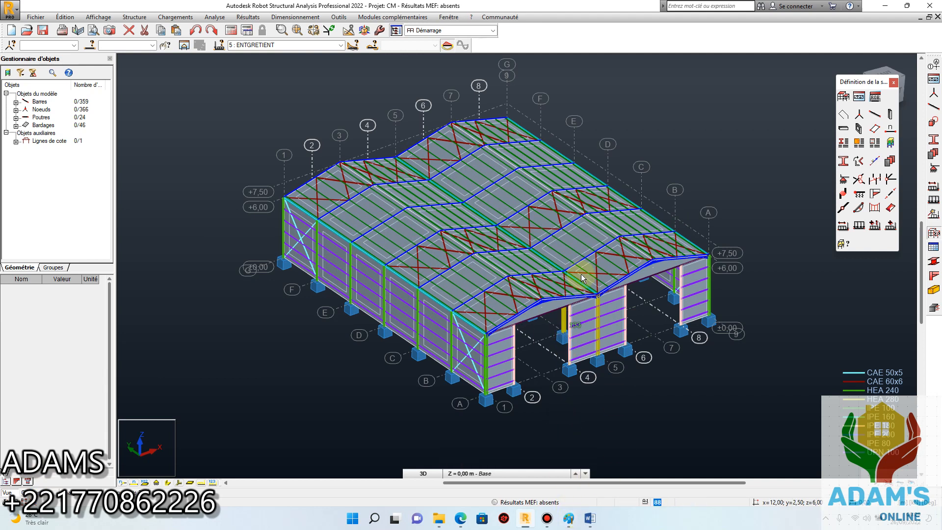
left_click(547, 518)
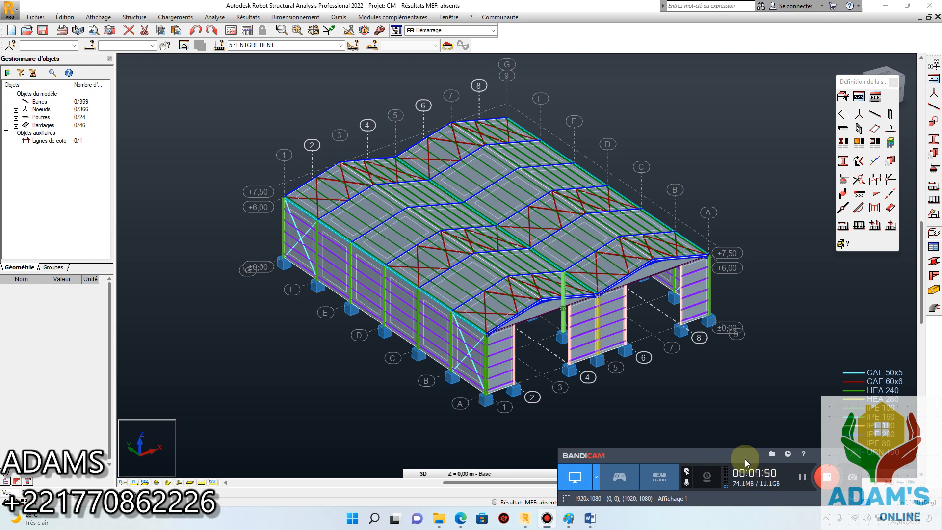
left_click(666, 446)
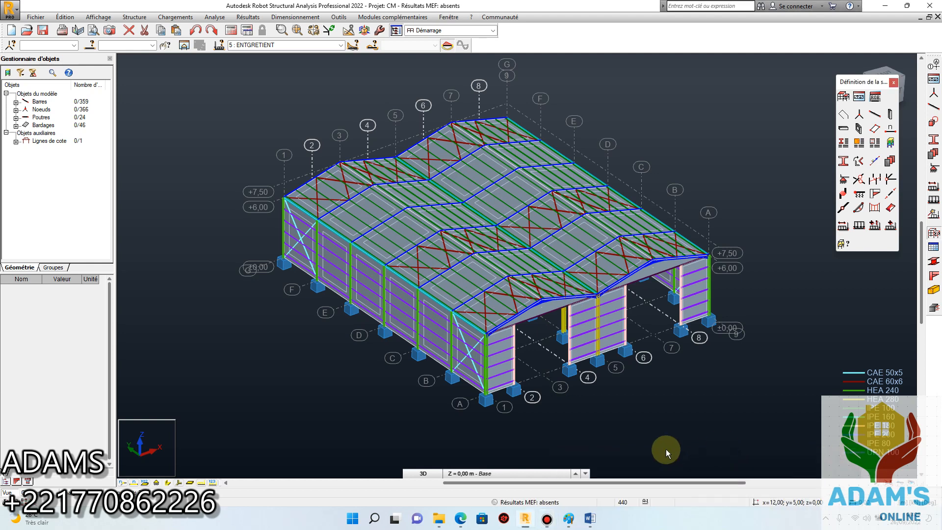
Step: Switch to the Word document and add the heading "LES CHARGES DU VENT" below the live load list, with a new line under it
left_click(589, 518)
left_click(365, 302)
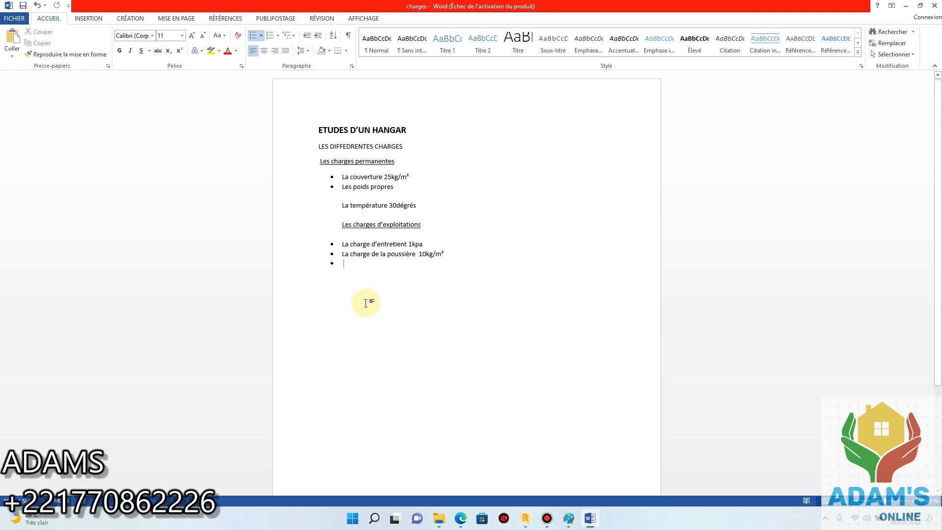
key("Return")
key("Return")
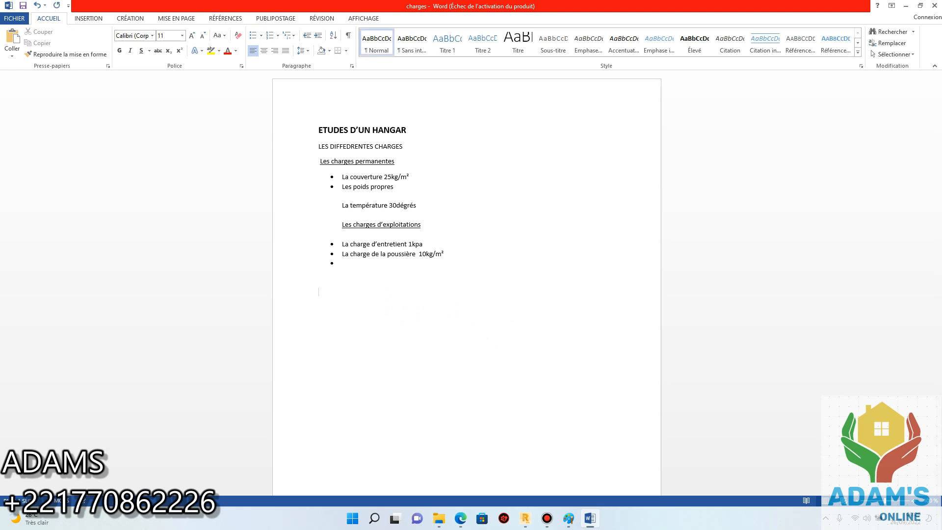
type("LES CGA")
key("BackSpace")
key("BackSpace")
type("HARGES DU VENT")
key("Return")
Step: Write "La vitesse du vent par rapport à la zone où se trouve votre projet" under the wind heading, correcting the accent on "où"
type("La vitesse du")
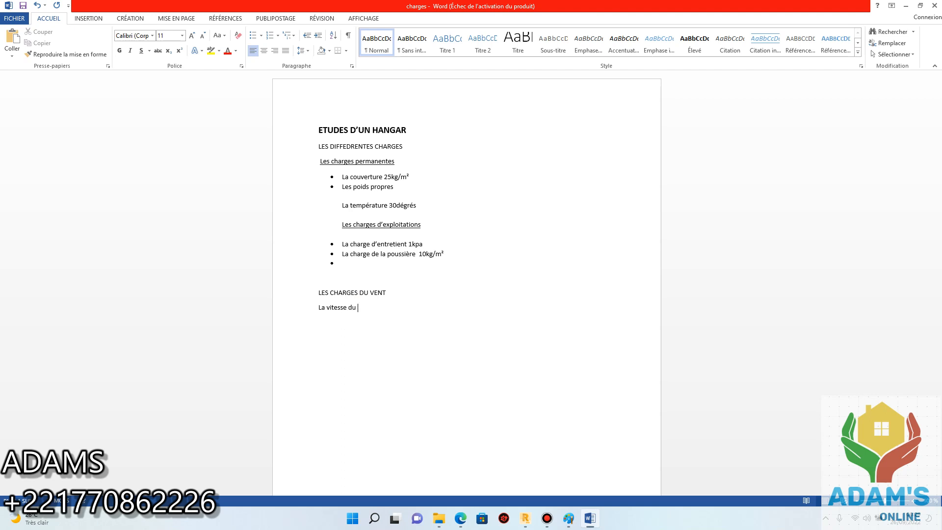
type(" vent pae e")
key("BackSpace")
type("r")
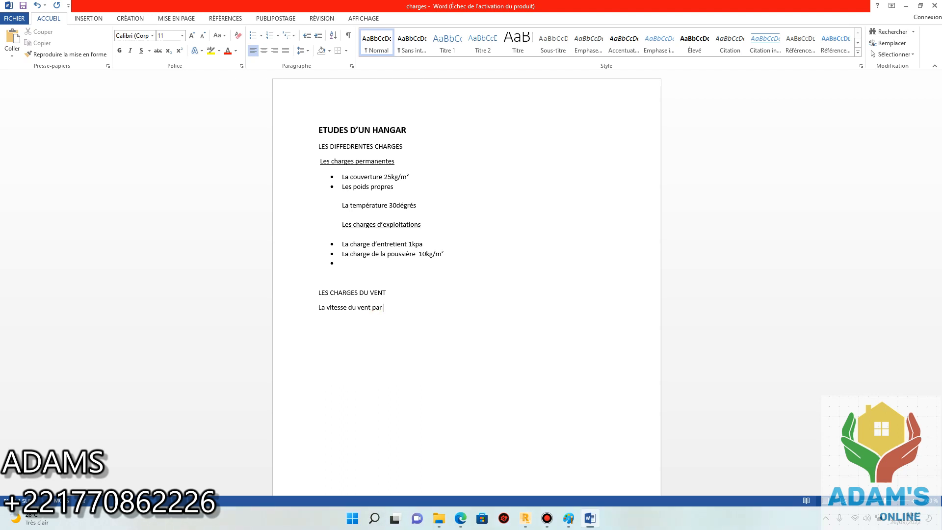
type(" rapport à la zone p")
key("BackSpace")
type("ou se trouve votre projet")
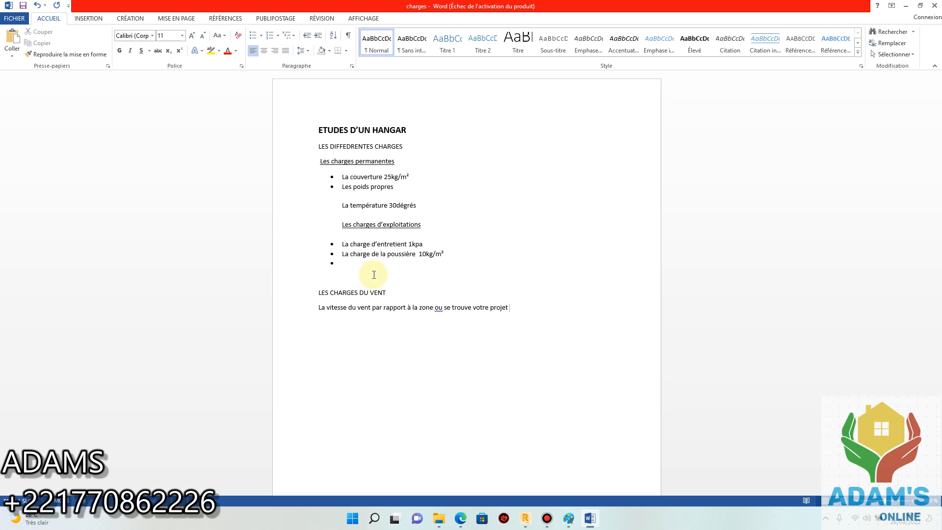
right_click(437, 306)
left_click(456, 318)
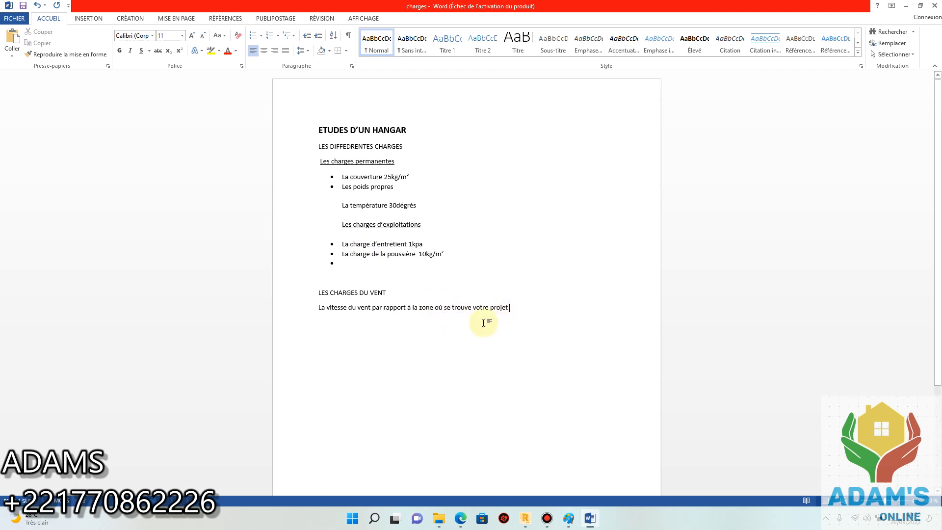
Step: Add the wind speed "V=30m/s" on a new line below the sentence
key("Return")
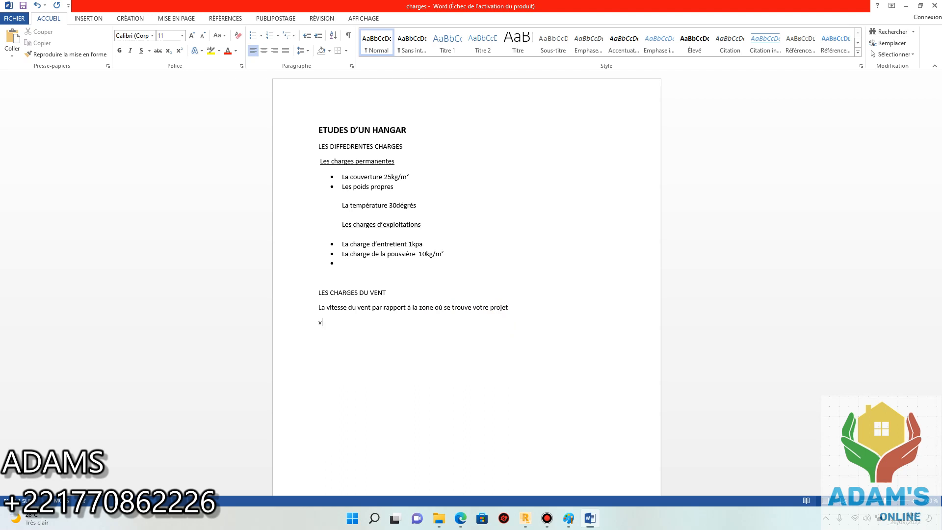
type("V=")
type("30m/")
type("s  ")
Step: Add the line "Pression dynamique de base" under the wind speed, fixing the spelling of "dynamique"
type("Press")
key("BackSpace")
key("BackSpace")
key("BackSpace")
key("BackSpace")
key("BackSpace")
type("p")
type("Pressio")
type("n ")
type("dy,n")
key("BackSpace")
key("BackSpace")
type("namoique de base")
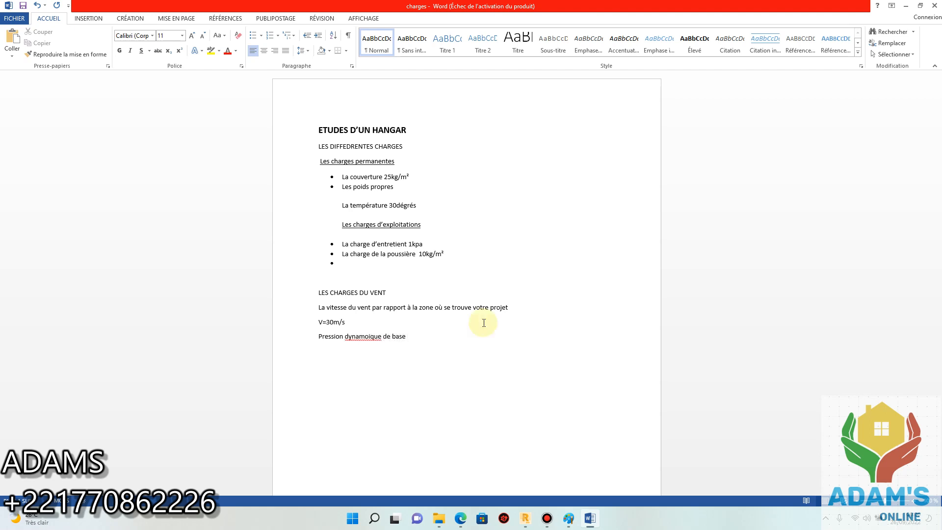
left_click(368, 336)
key("BackSpace")
left_click(403, 336)
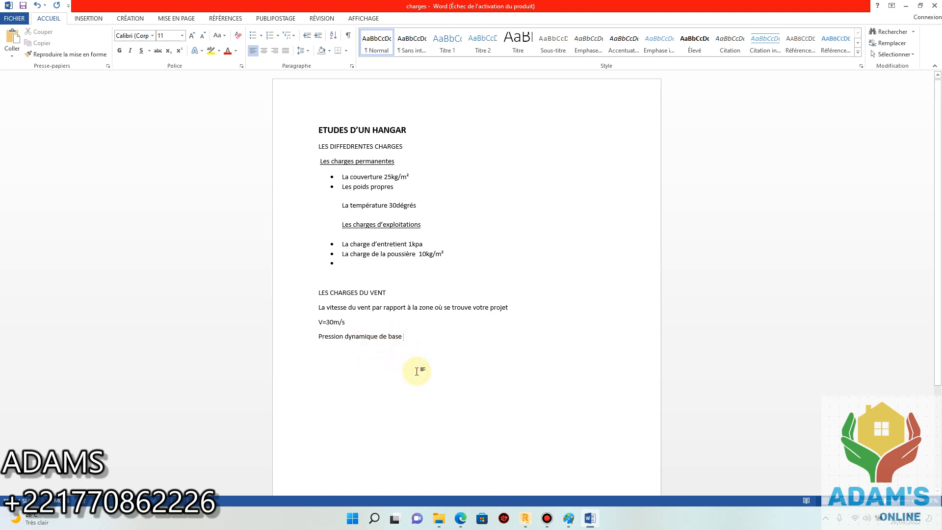
Step: Complete the base dynamic pressure line with the formula "Q10 =V²/16.3" and format the 10 as a subscript
type("Q10")
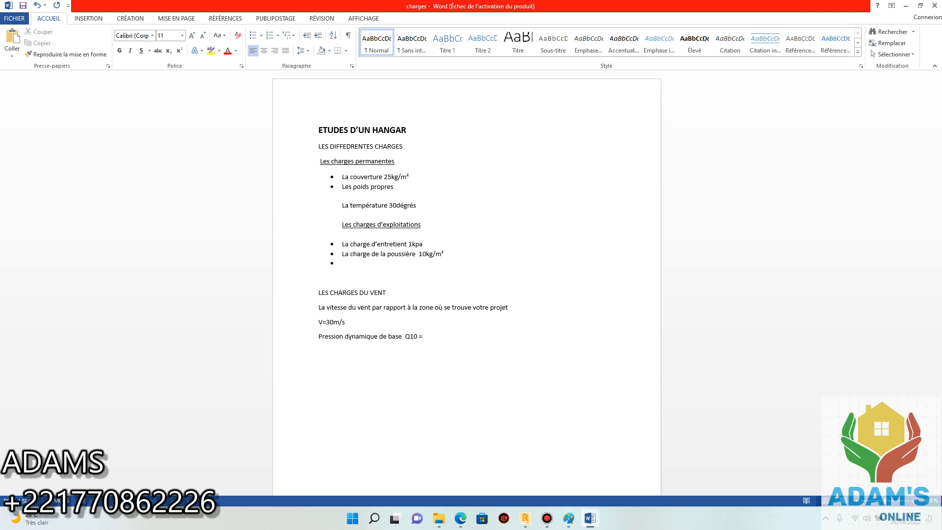
type("=V²/16.3")
left_click(409, 335)
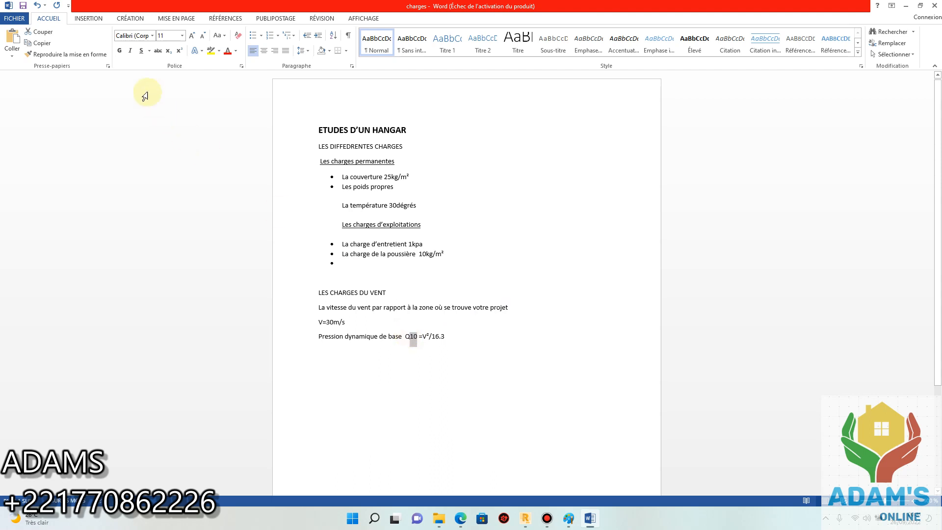
left_click(168, 51)
left_click(461, 336)
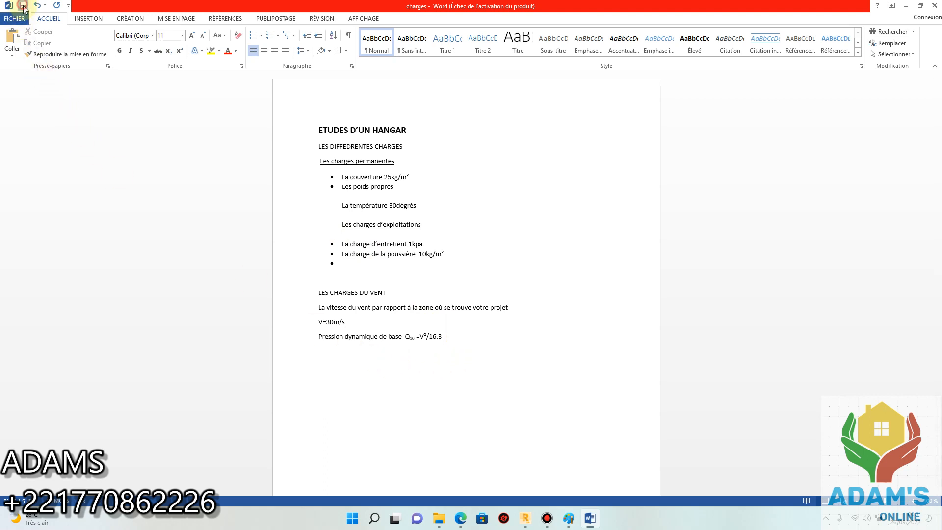
left_click(464, 328)
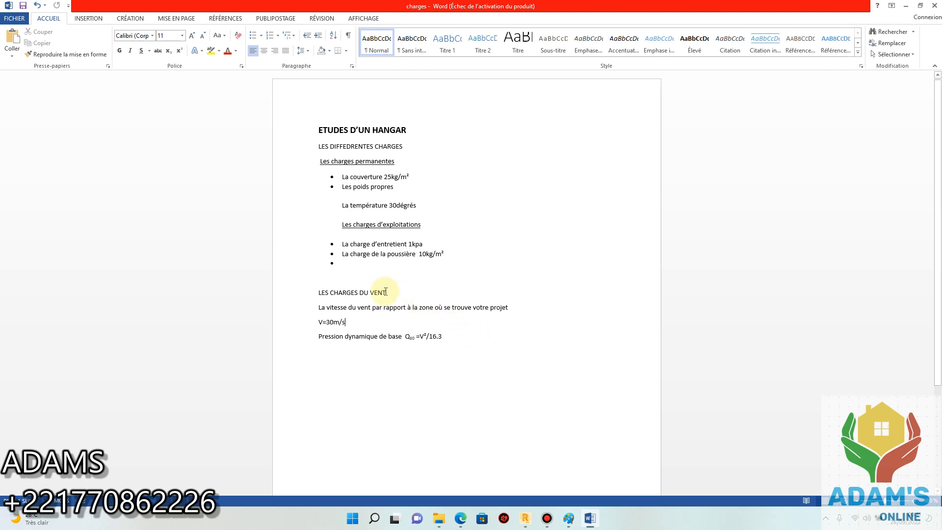
Step: Underline the heading "LES CHARGES DU VENT"
left_click_drag(388, 293, 321, 293)
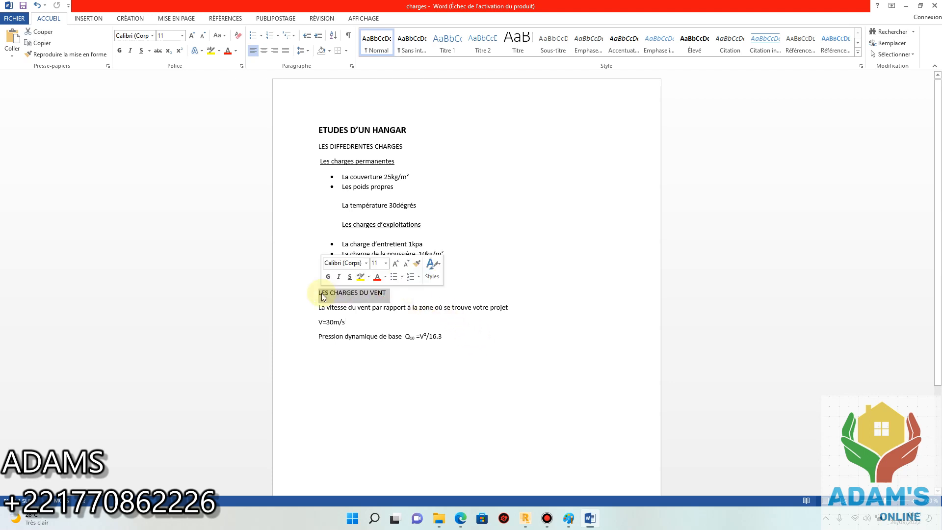
left_click(349, 276)
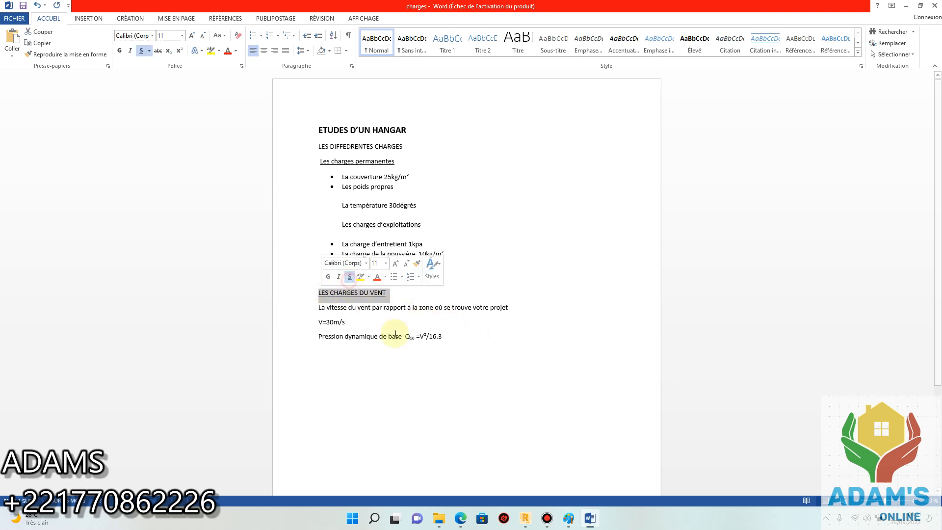
left_click(448, 343)
key("Return")
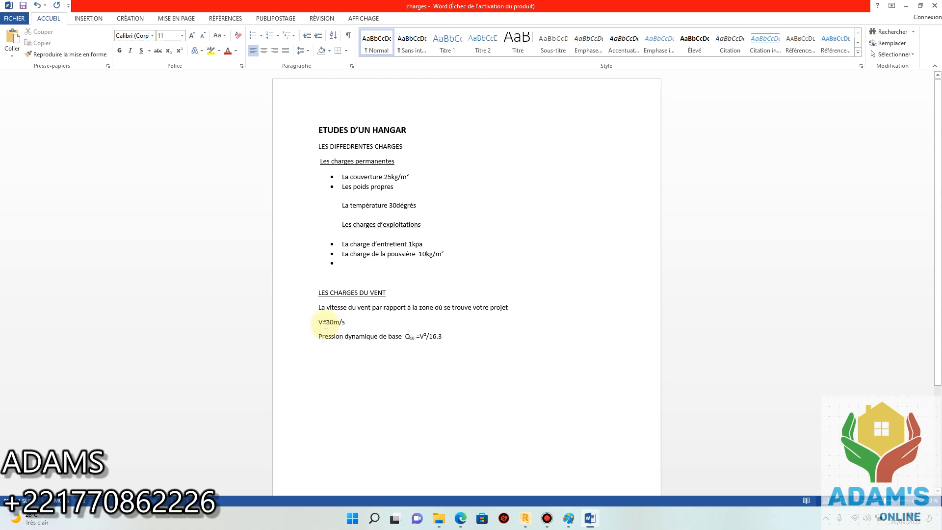
Step: Set the wind speed to 36.11m/s and add the corrected place name "Dakar" after it
key("BackSpace")
type("6.11")
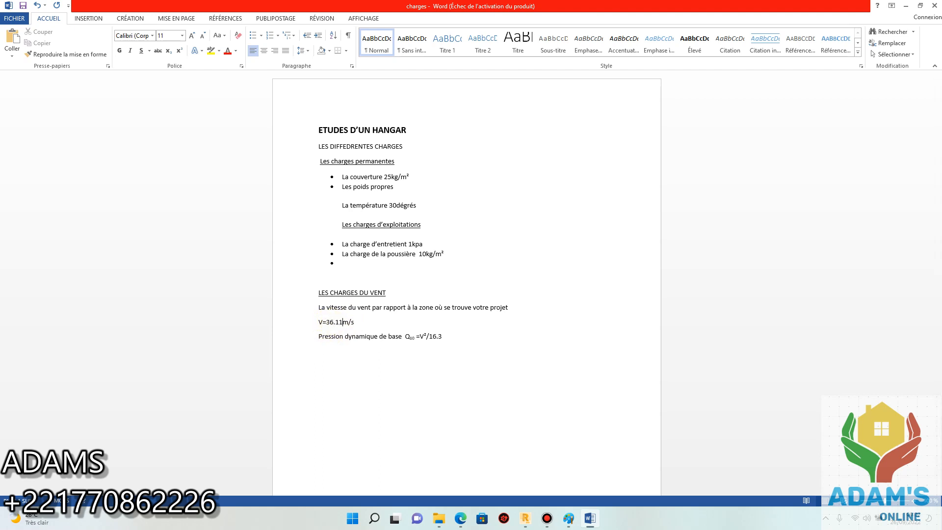
left_click(378, 323)
type("dakar")
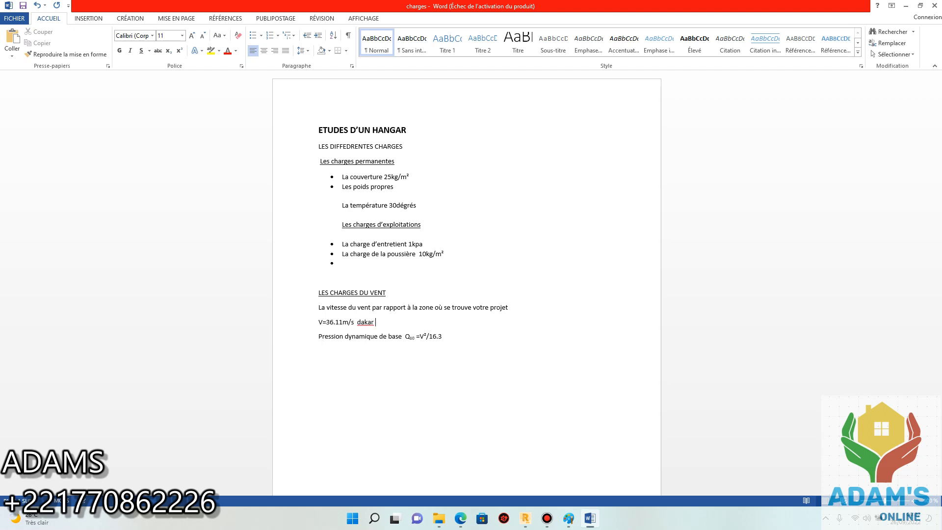
right_click(369, 326)
left_click(392, 330)
Step: Start a new line below the pressure formula and open the Calculator app
left_click(452, 335)
key("Return")
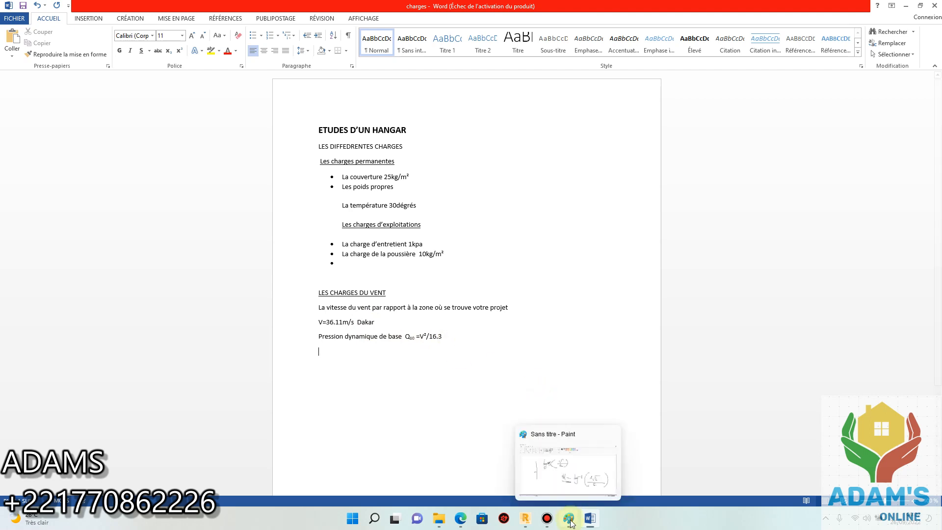
left_click(374, 517)
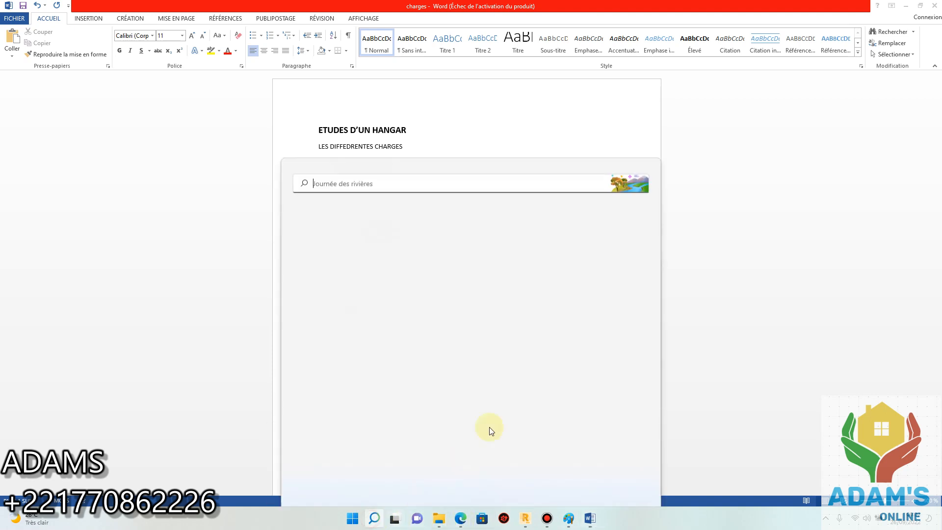
left_click(339, 170)
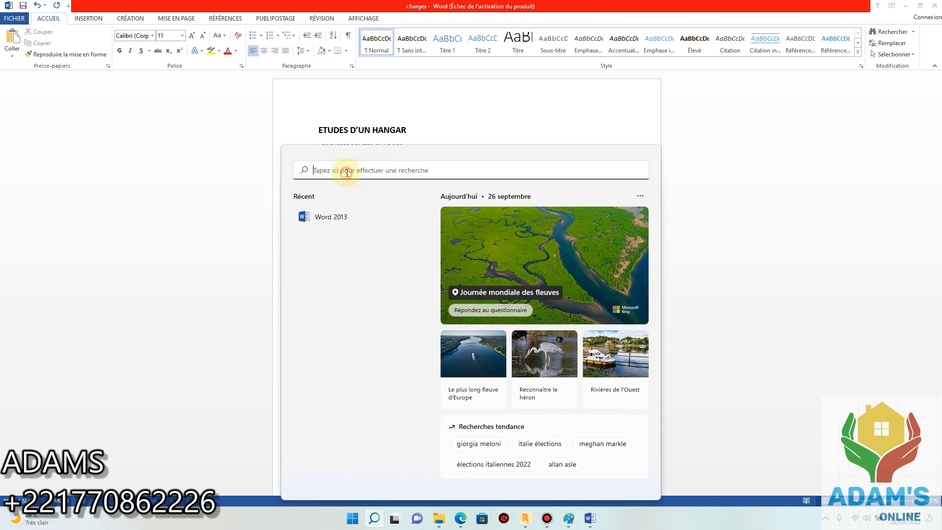
type("ca")
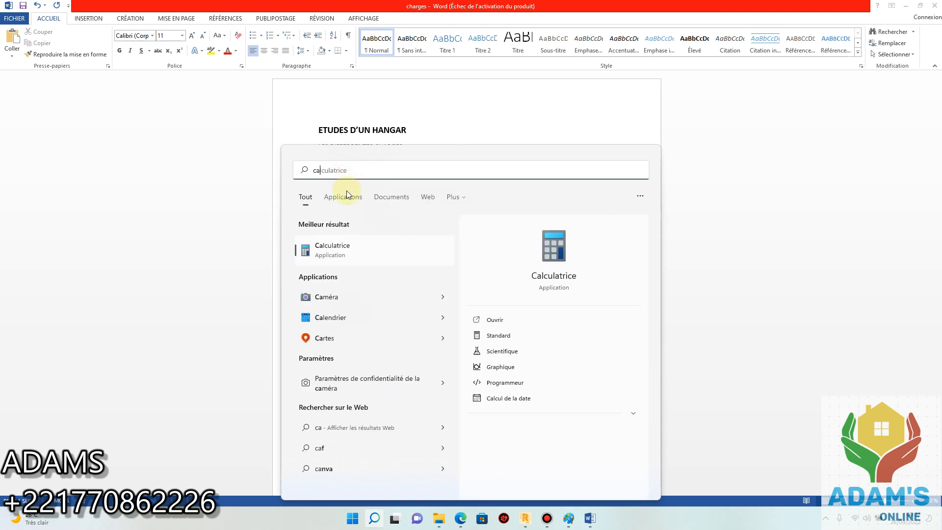
left_click(334, 246)
left_click(815, 407)
left_click(815, 390)
left_click(846, 371)
left_click(815, 408)
left_click(815, 389)
double_click(844, 315)
left_click(814, 406)
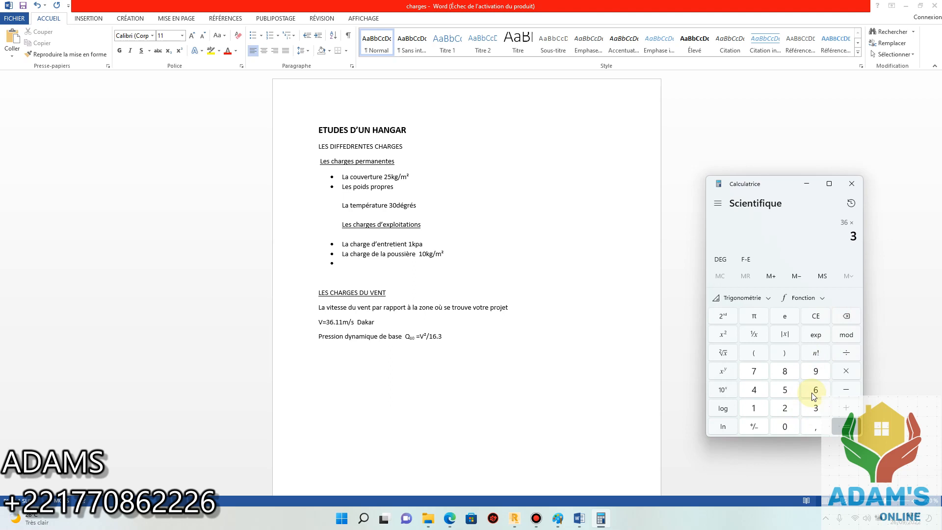
left_click(814, 391)
left_click(815, 427)
left_click(755, 409)
left_click(760, 411)
left_click(846, 371)
left_click(815, 408)
left_click(815, 390)
left_click(814, 429)
left_click(753, 408)
left_click(754, 407)
left_click(845, 426)
left_click(846, 352)
left_click(754, 408)
left_click(815, 389)
left_click(815, 426)
left_click(815, 407)
left_click(846, 426)
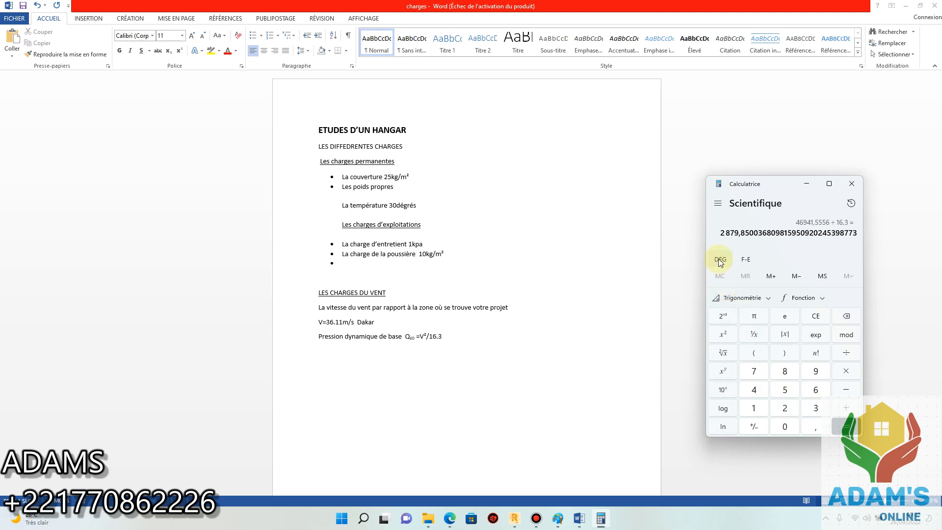
left_click(814, 317)
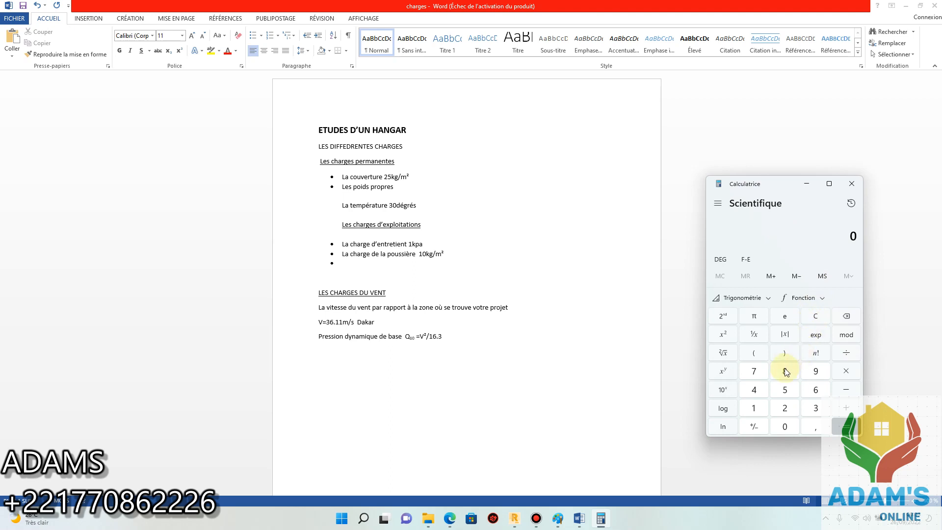
Step: Calculate the base dynamic pressure as 36,11 × 36,11 divided by 16,3
type("36,11*")
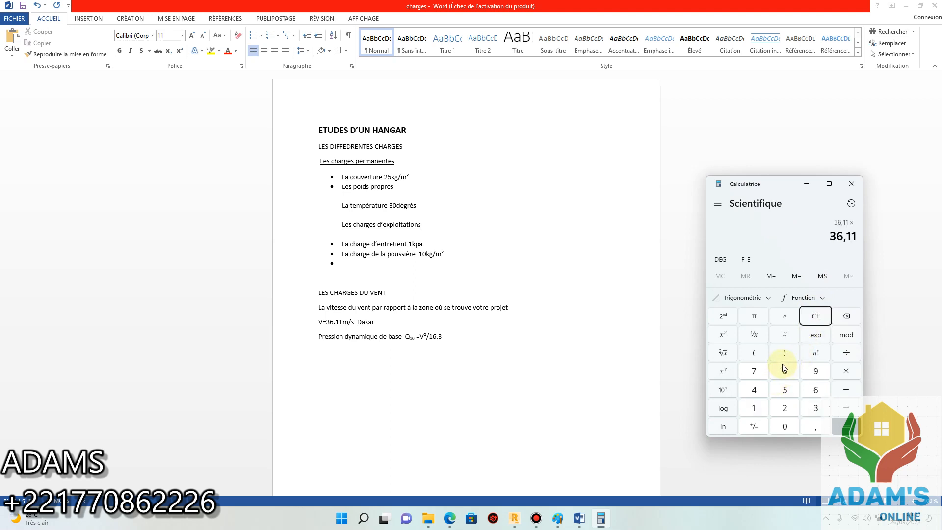
type("36,11 =")
left_click(845, 426)
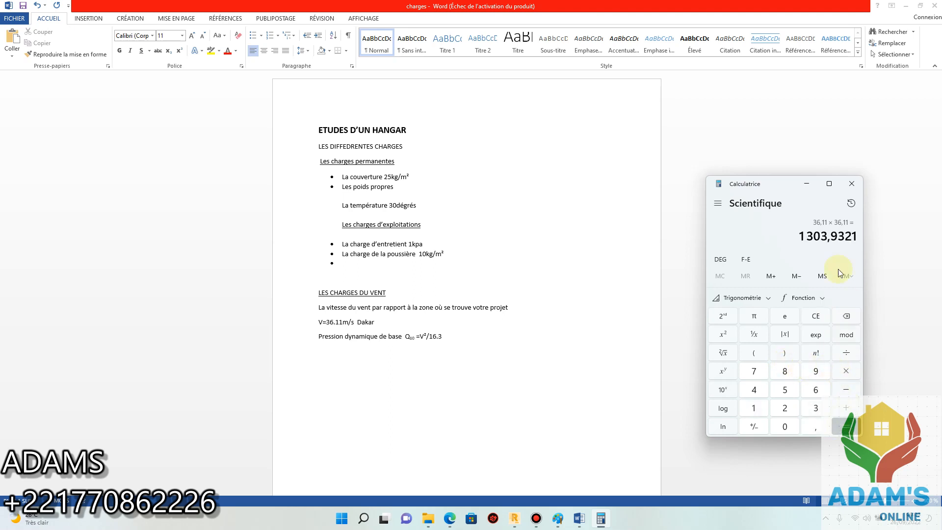
left_click(846, 353)
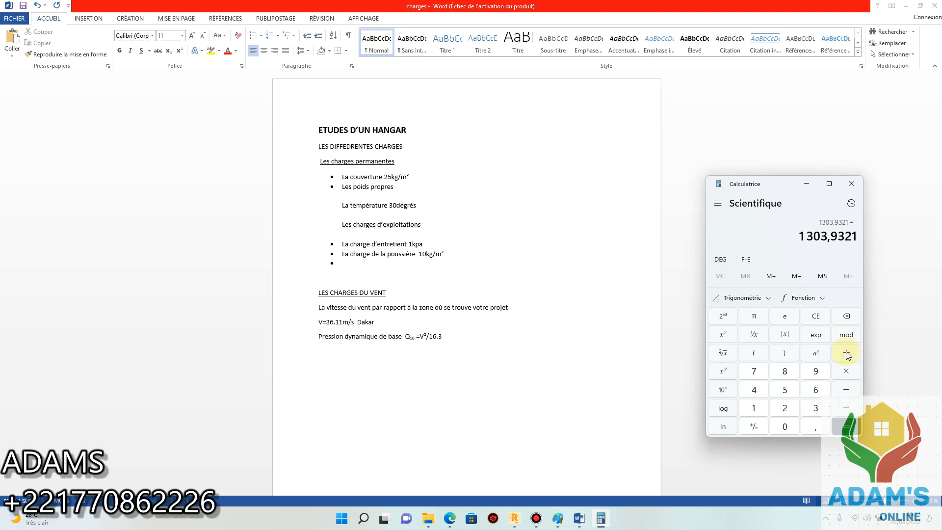
type("16,3")
left_click(846, 427)
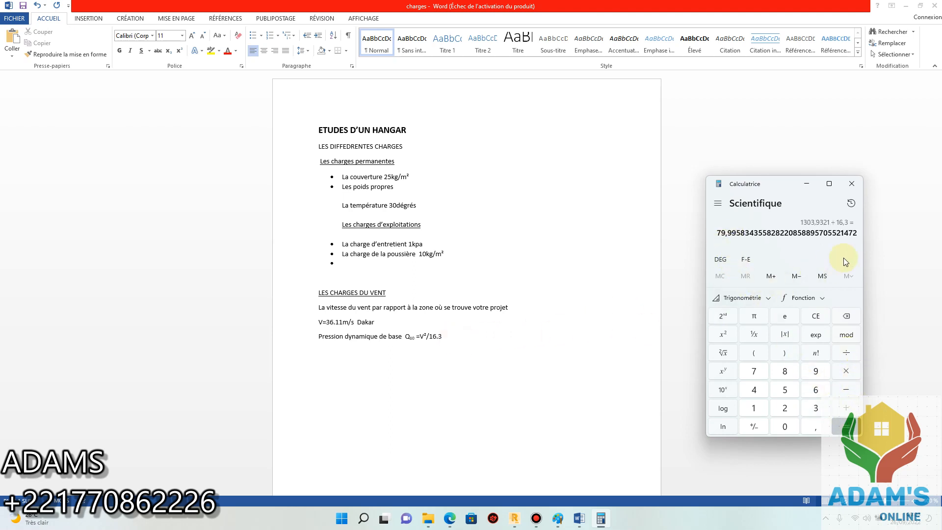
Step: Minimize the calculator, write "Q10= 80dan/m² =0.80kpa" under the pressure formula in the Word document, and save it
left_click(806, 183)
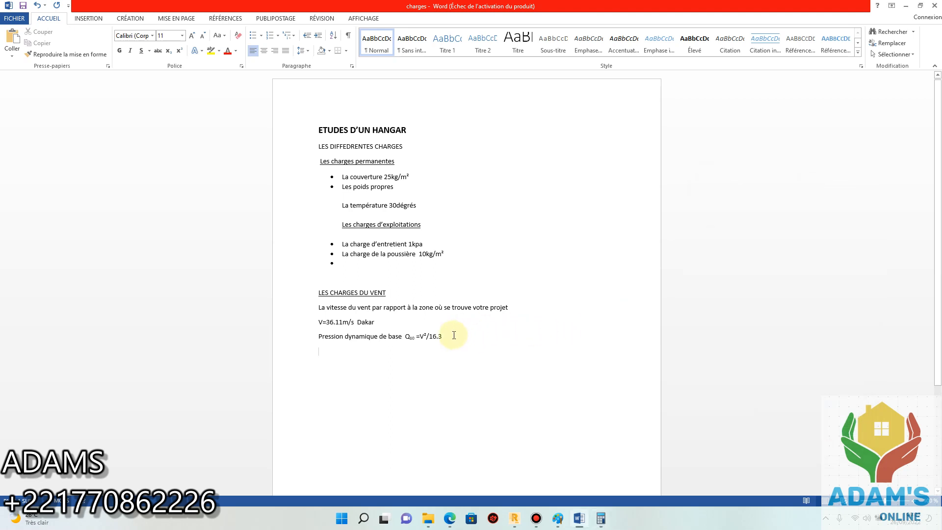
type("an/m² =0.80kpa")
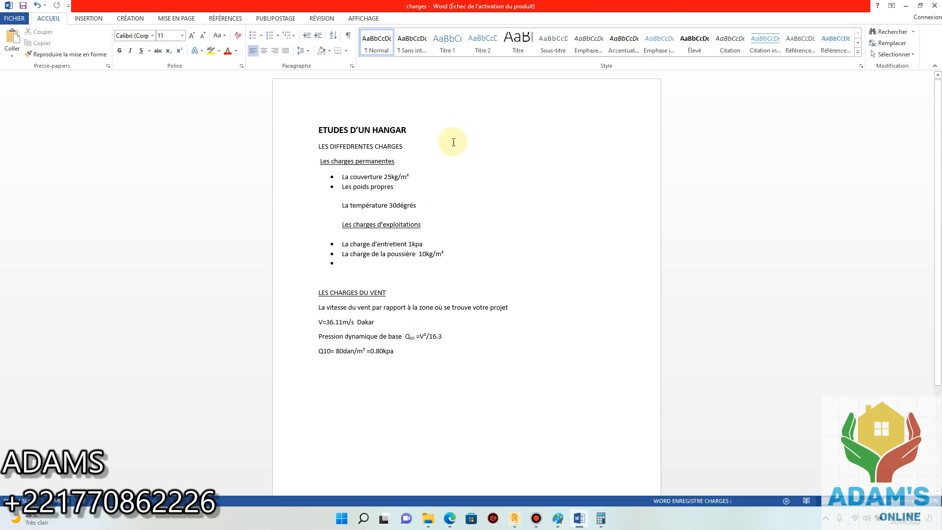
Step: Switch back to the Robot model and select all the claddings of the hangar
mouse_move(514, 517)
left_click(531, 437)
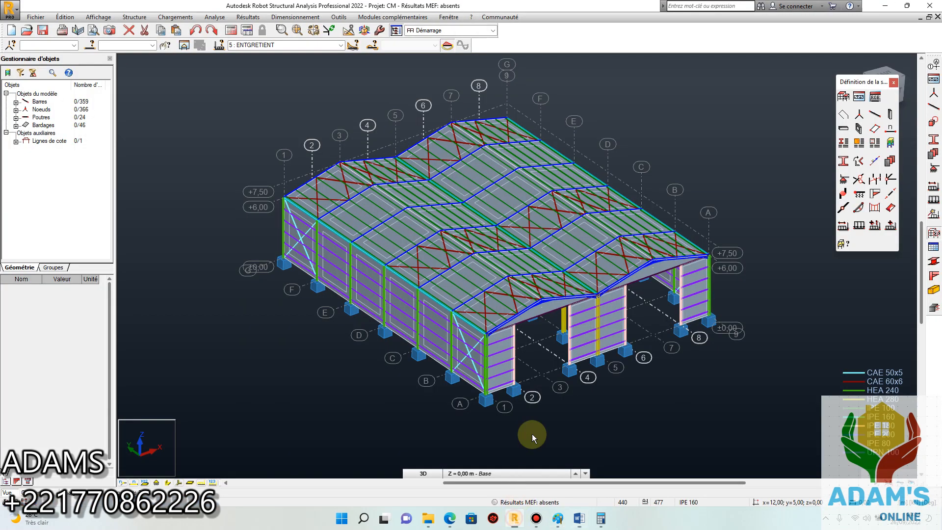
left_click(437, 330)
right_click(439, 344)
mouse_move(491, 353)
left_click(553, 392)
scroll(427, 234, "down", 3)
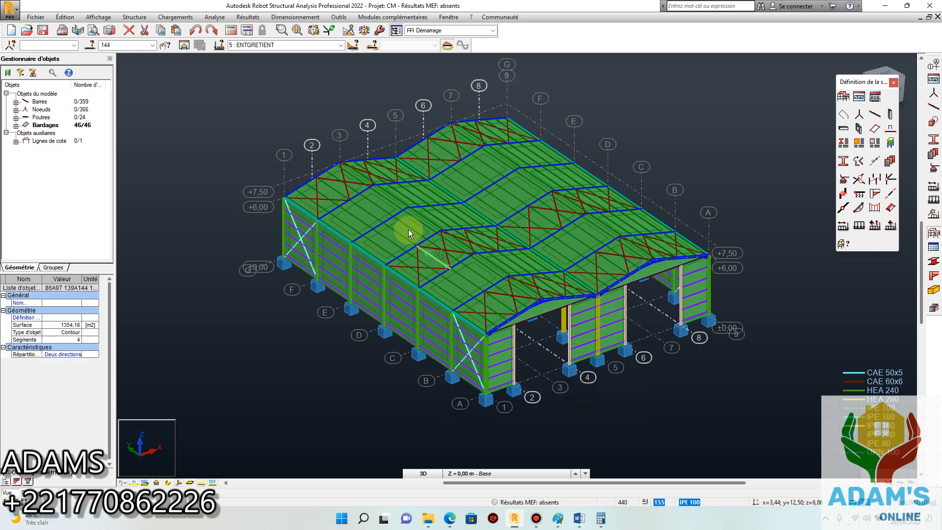
Step: Copy the list of the selected cladding numbers from the object selection field and save the project
left_click(120, 48)
right_click(119, 49)
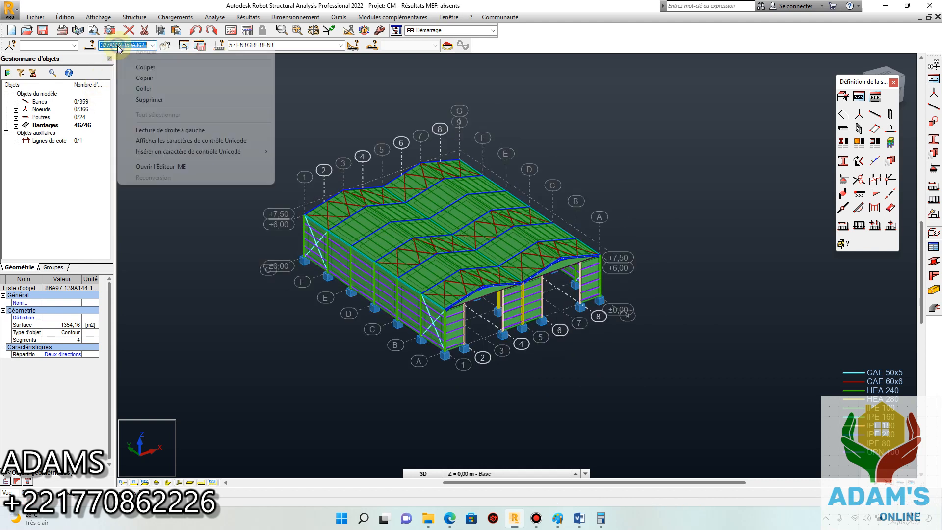
left_click(158, 80)
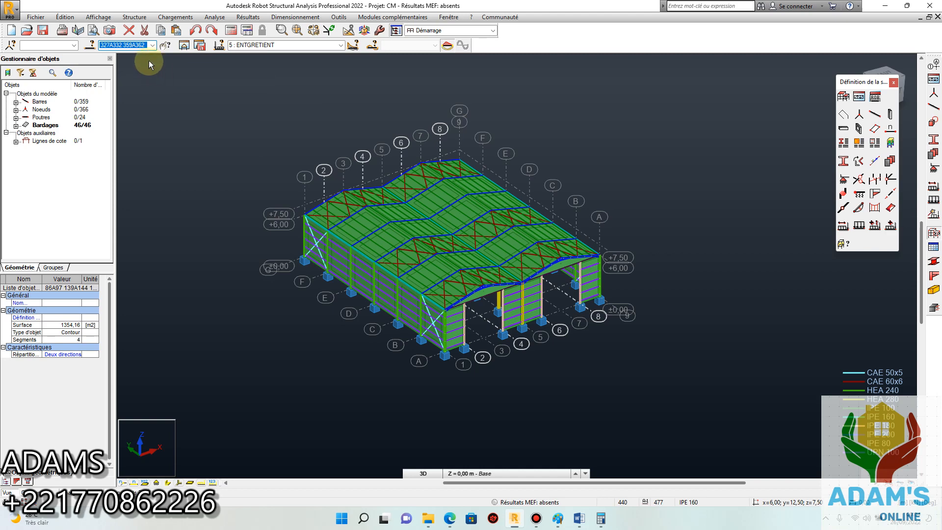
scroll(550, 182, "down", 4)
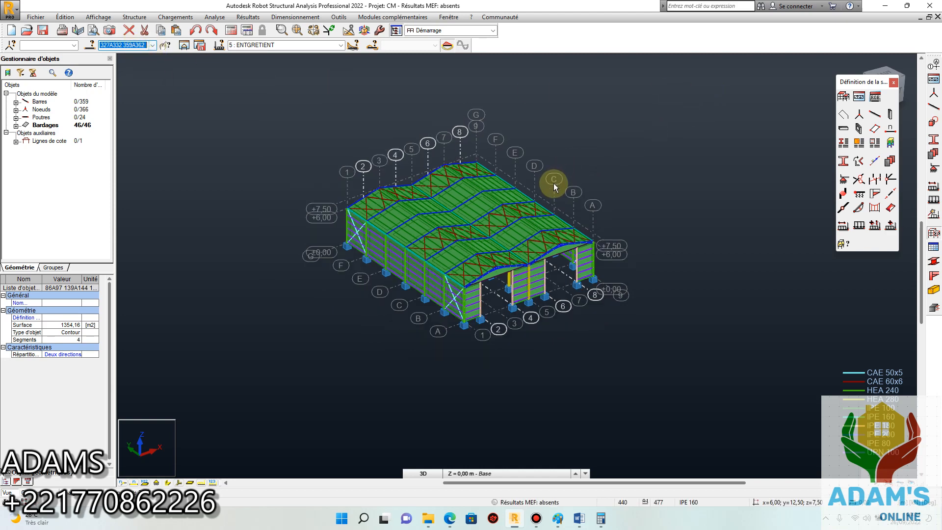
scroll(482, 225, "up", 5)
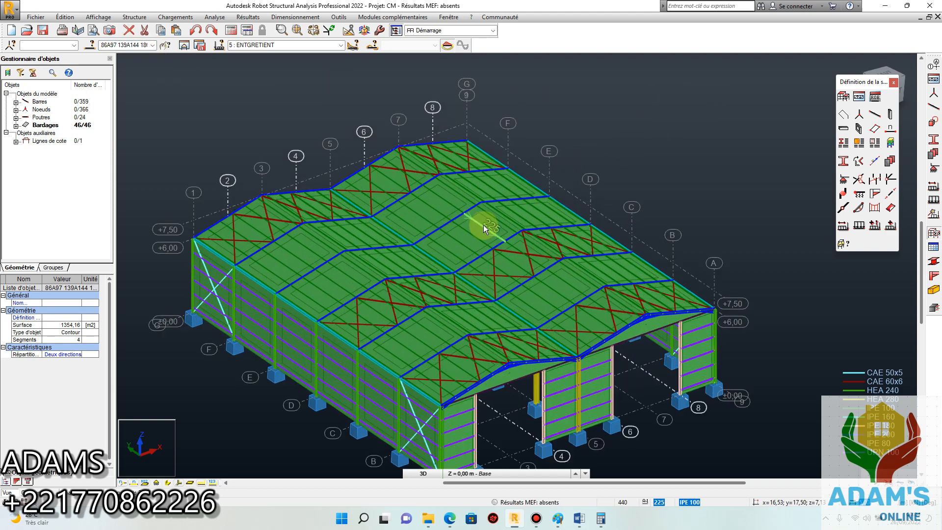
left_click(43, 31)
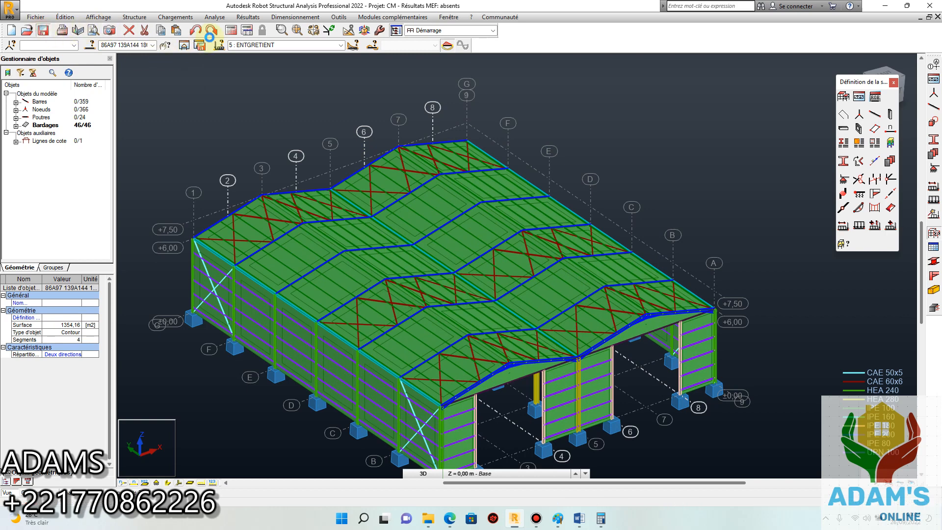
Step: Start the 2D/3D snow and wind load generator and paste the copied cladding list as the wind surfaces
left_click(175, 17)
mouse_move(211, 150)
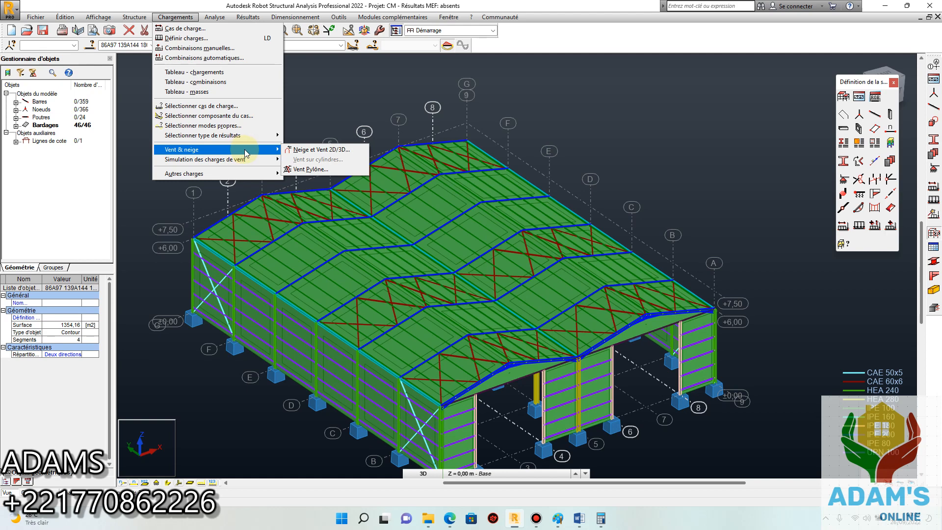
left_click(320, 149)
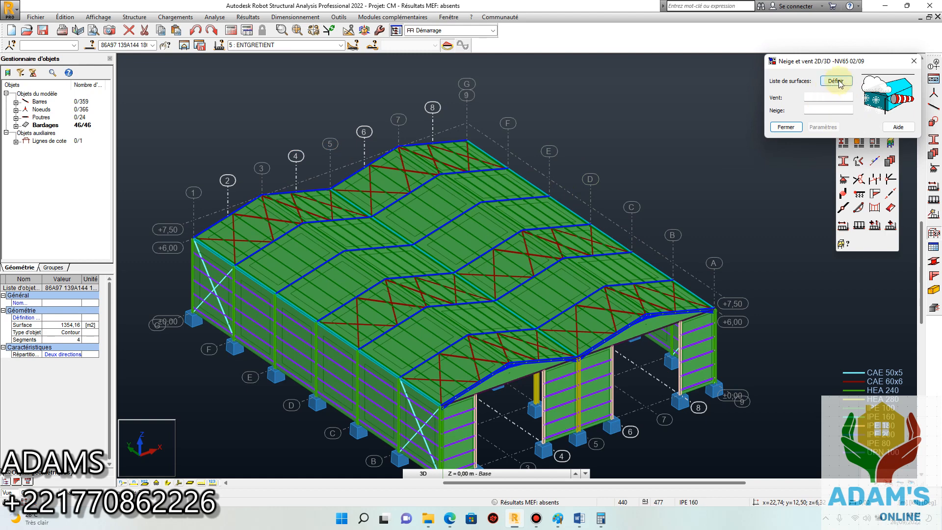
left_click(815, 97)
right_click(815, 97)
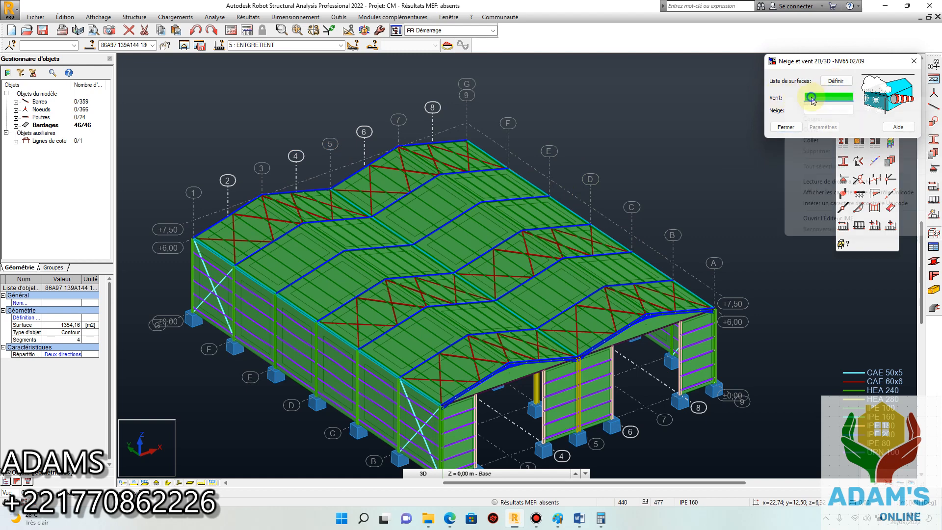
left_click(818, 142)
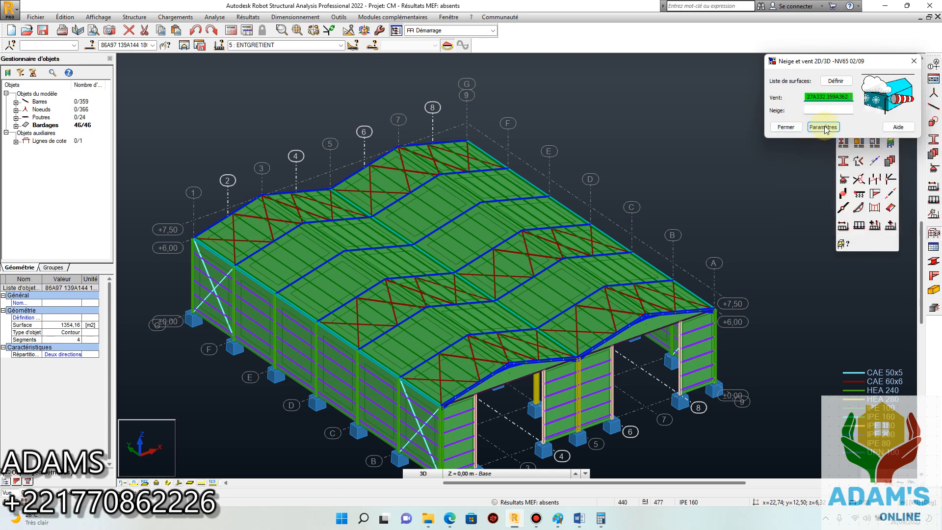
Step: Open the NV65 parameters, browse the departments, and keep Département quelconque with the canton Région: vent 1 - Neige A1
left_click(824, 127)
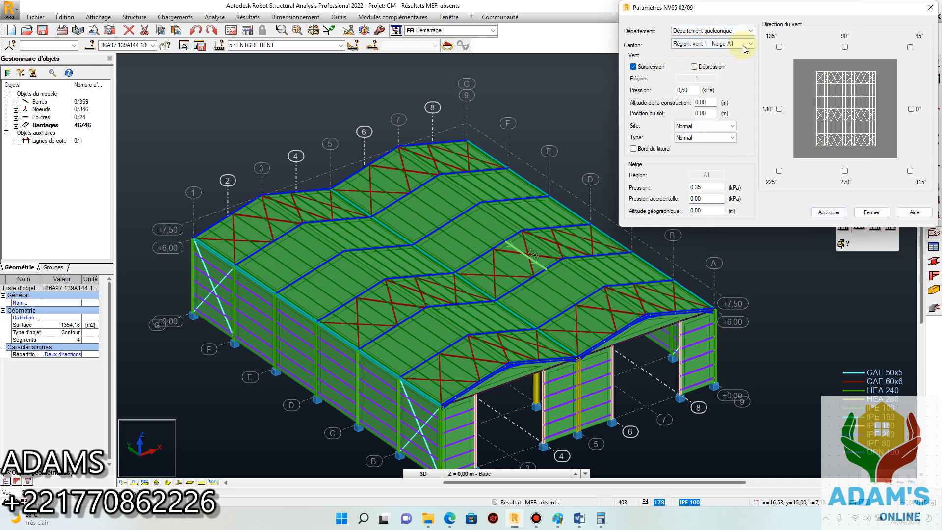
left_click(719, 34)
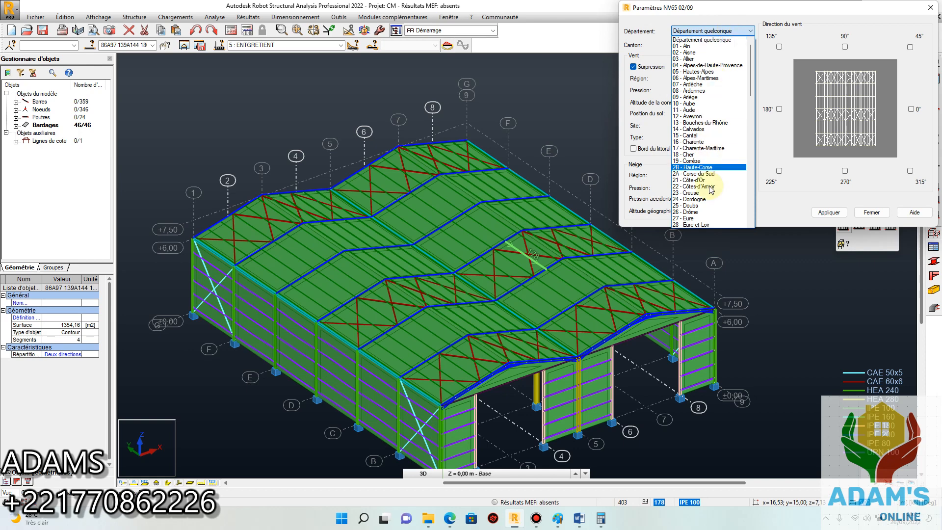
scroll(710, 212, "down", 7)
scroll(709, 212, "up", 7)
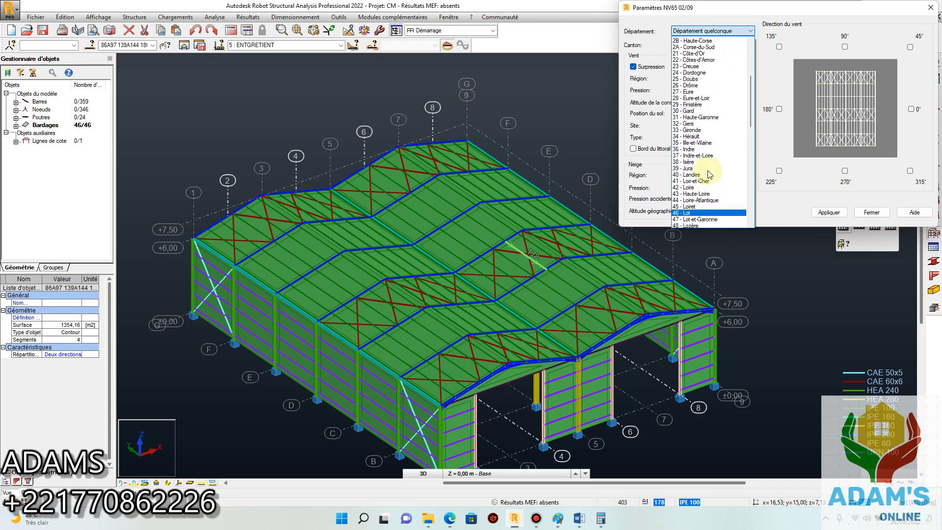
left_click(716, 41)
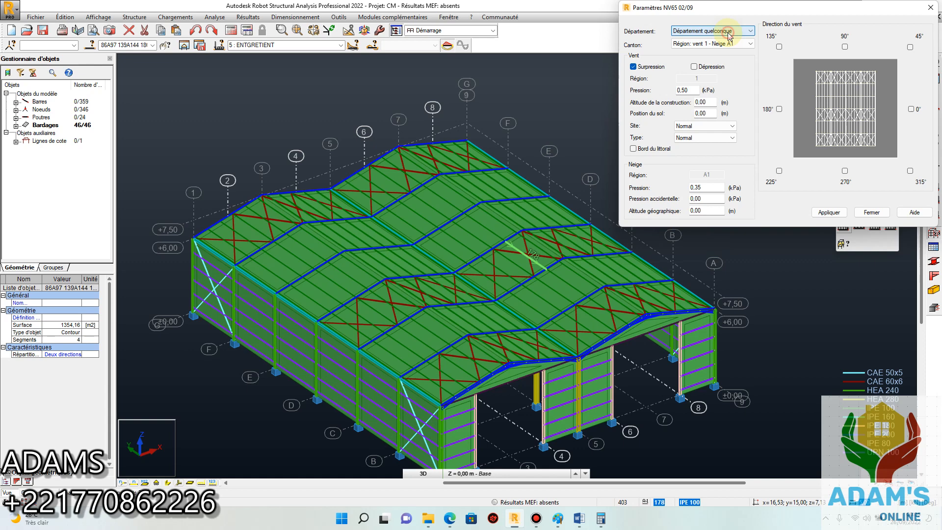
left_click(723, 44)
left_click(723, 44)
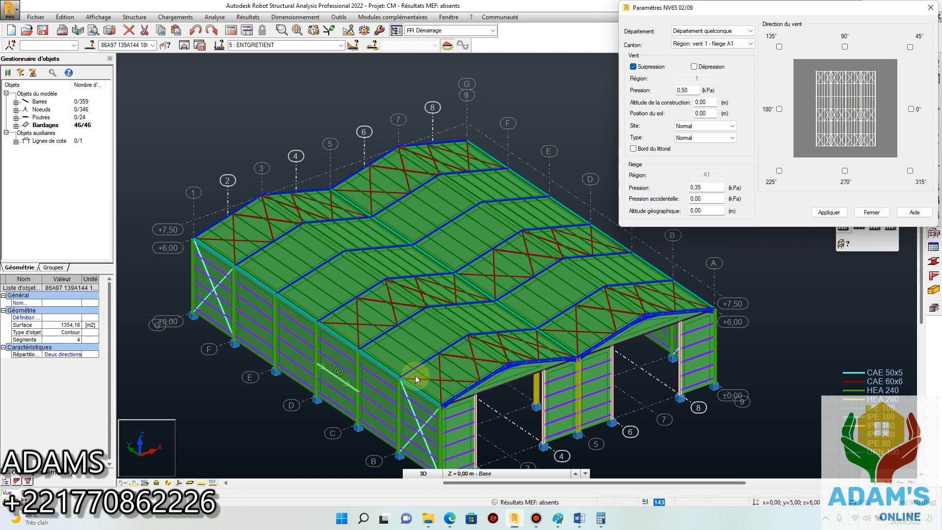
Step: Enable Dépression and the 0°, 90°, 180° and 270° wind directions, and set the wind pressure to 0.80 kPa
left_click(703, 66)
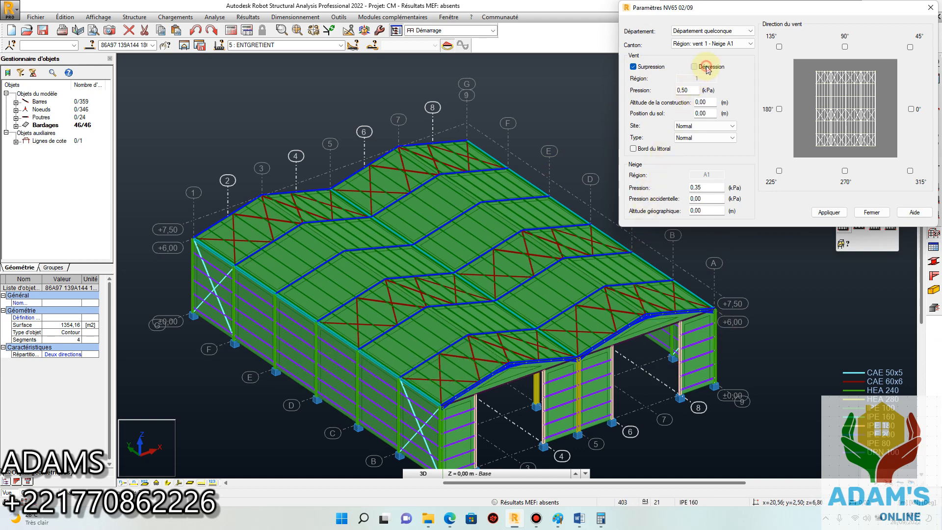
left_click(844, 47)
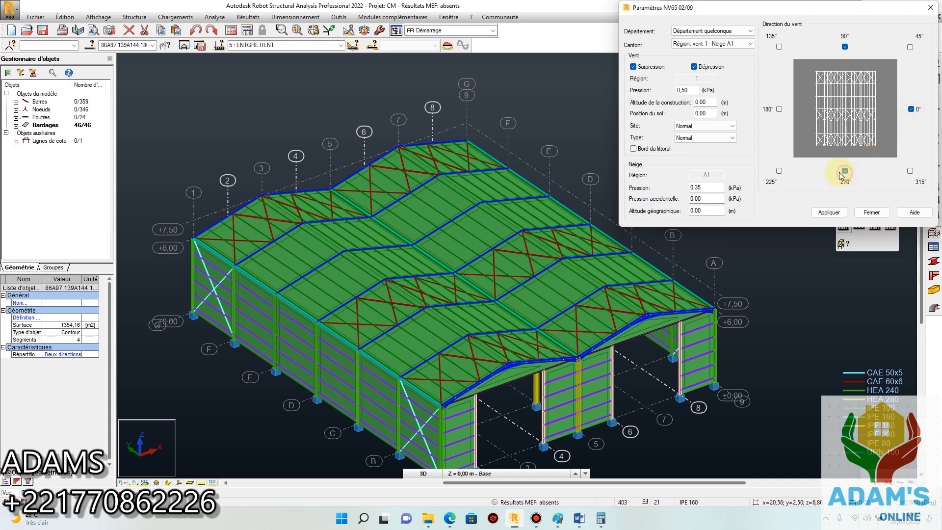
left_click(780, 109)
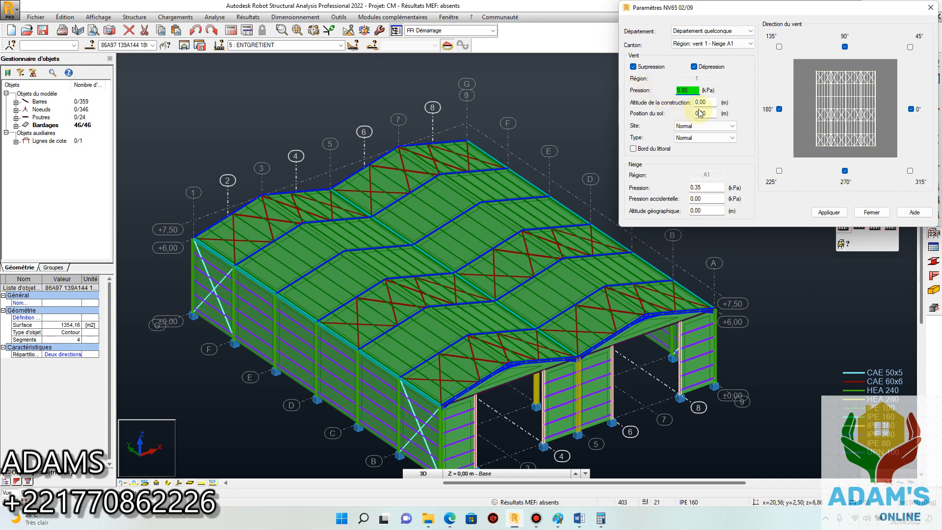
Step: Set the construction altitude to 7.50 m, the site to Exposé and the wind type to Extrême, and apply the parameters
left_click_drag(711, 102, 693, 103)
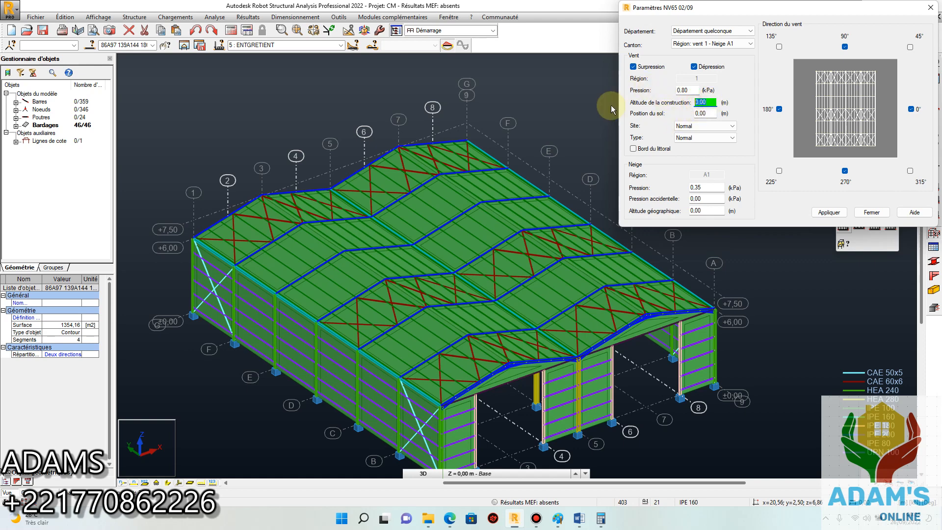
type("7.50")
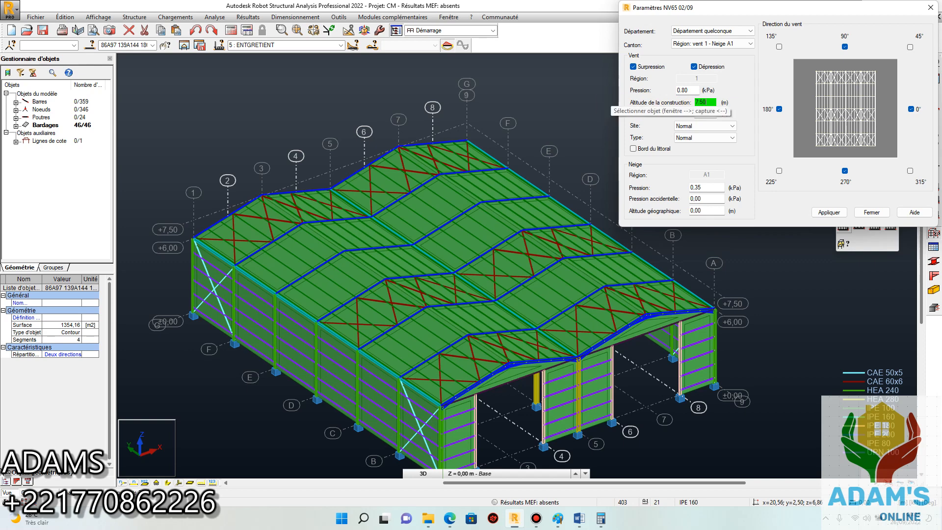
left_click(719, 125)
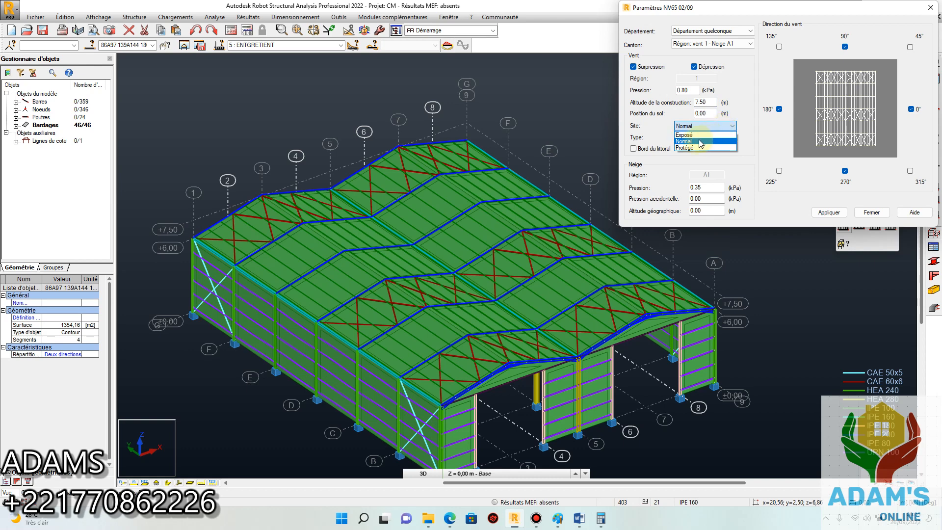
left_click(696, 136)
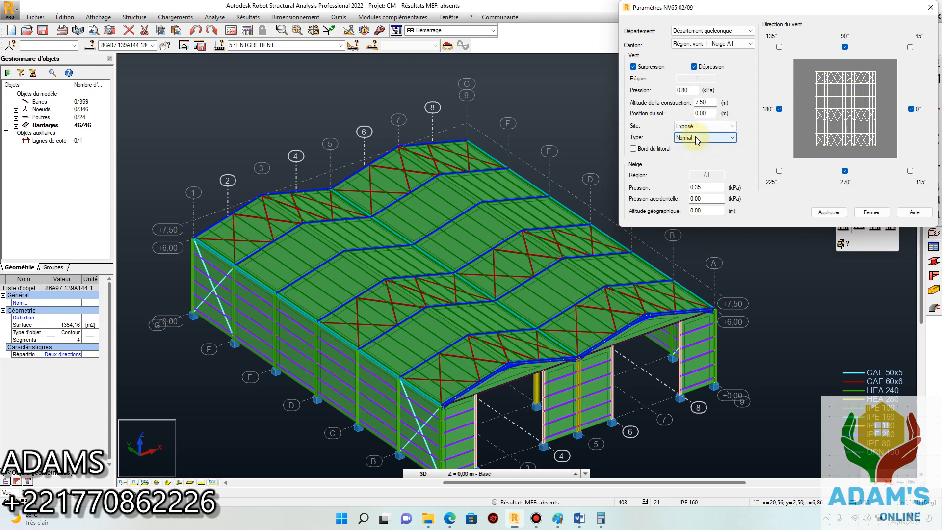
left_click(697, 140)
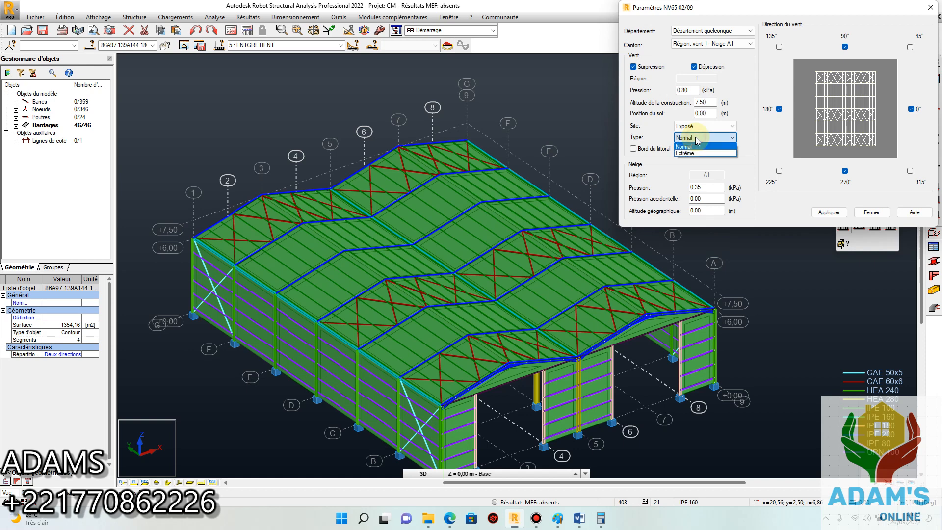
left_click(699, 153)
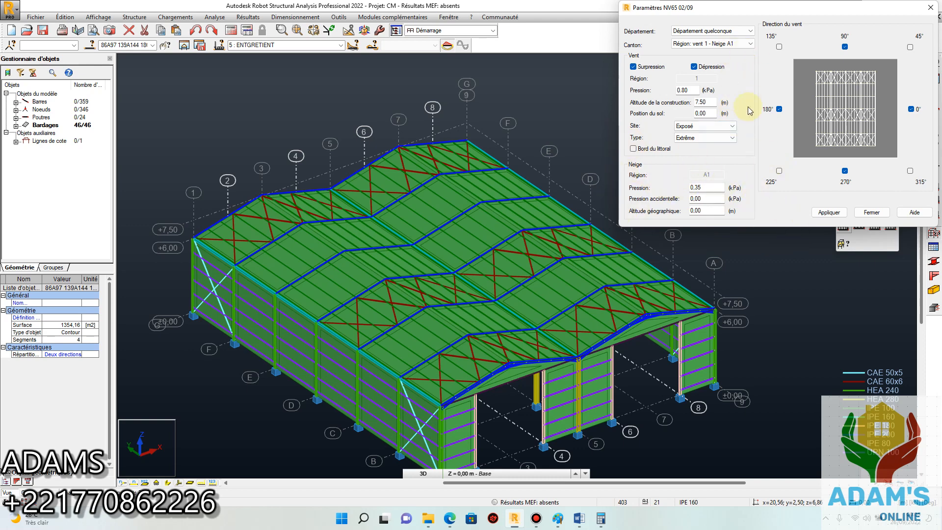
left_click(829, 212)
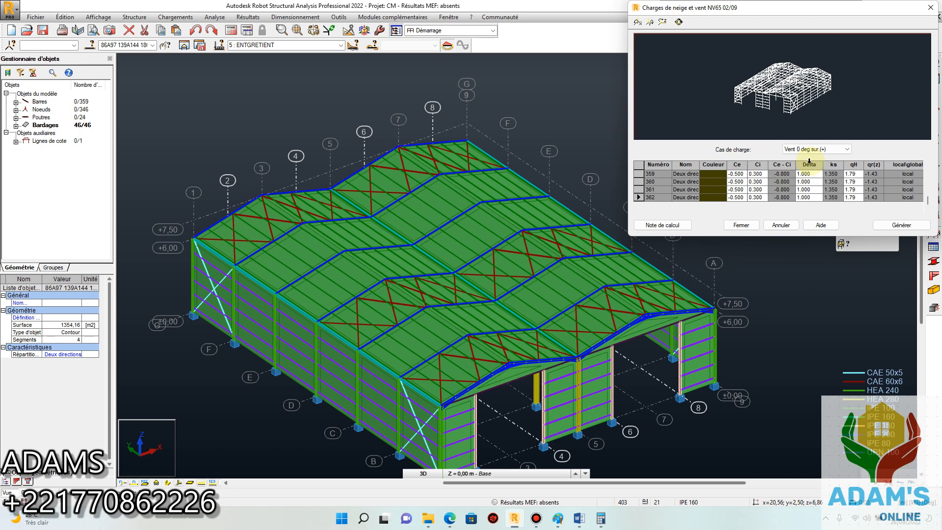
Step: Open the snow and wind calculation note and review its wind data and surface load coefficients
left_click(682, 225)
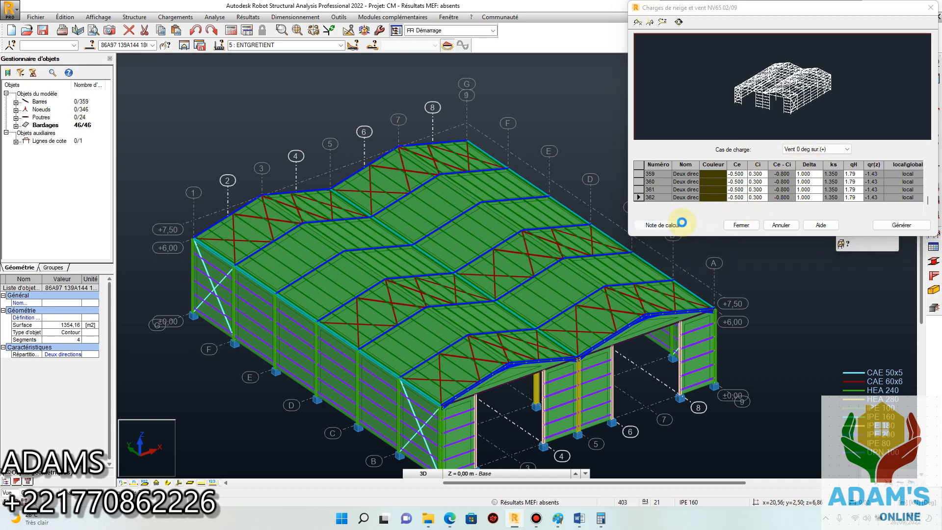
scroll(150, 144, "down", 15)
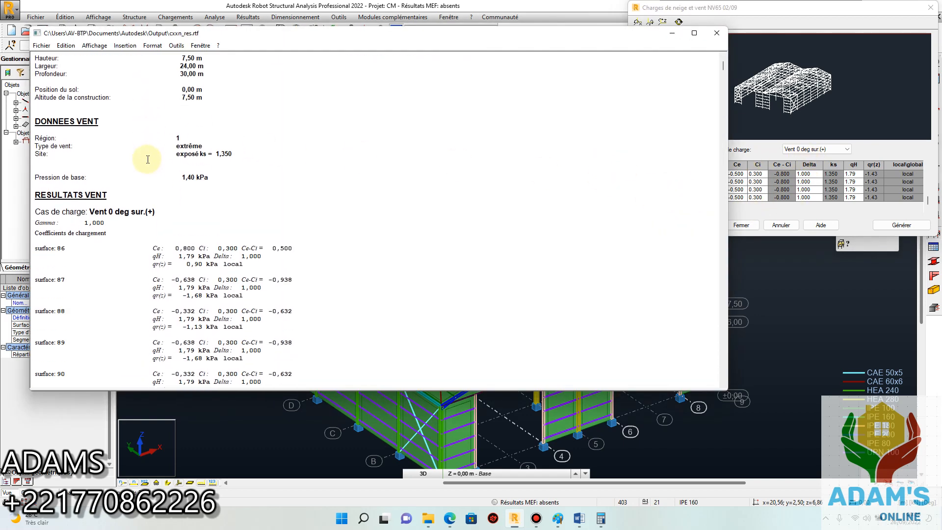
scroll(80, 96, "up", 15)
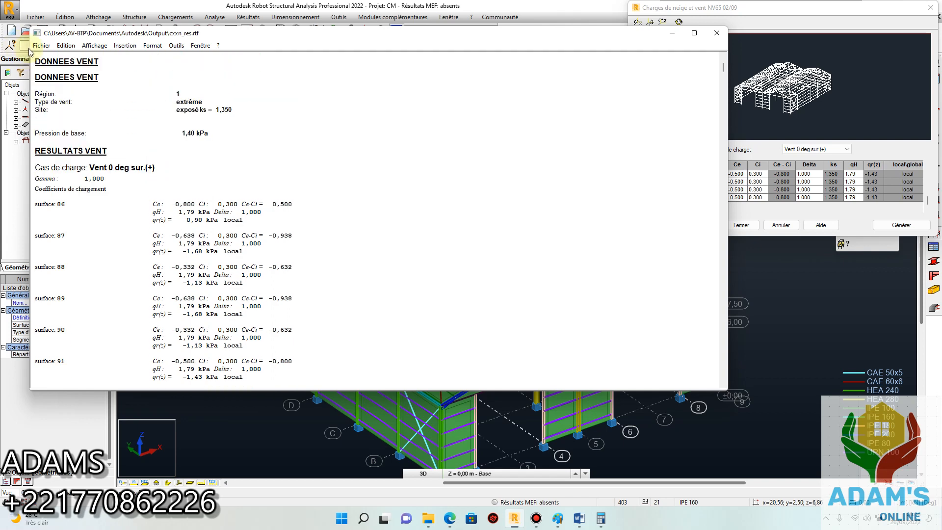
left_click(42, 45)
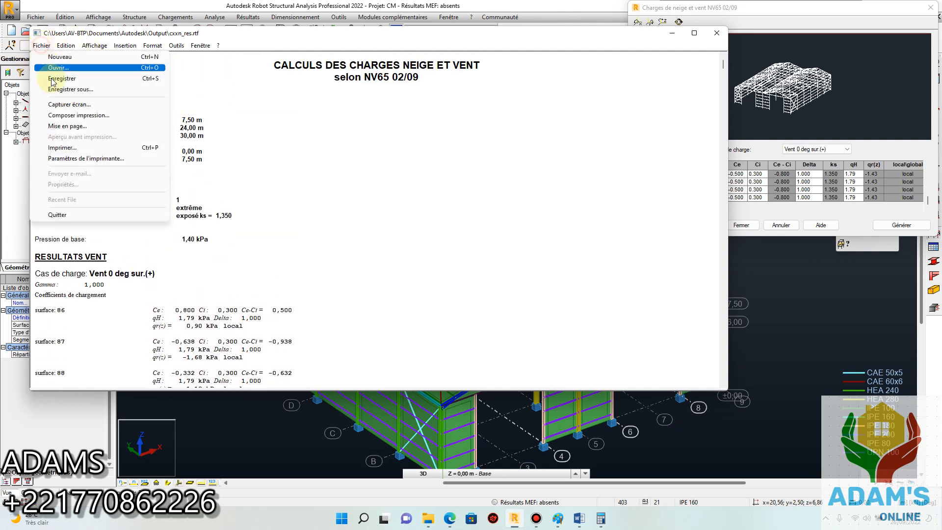
left_click(72, 91)
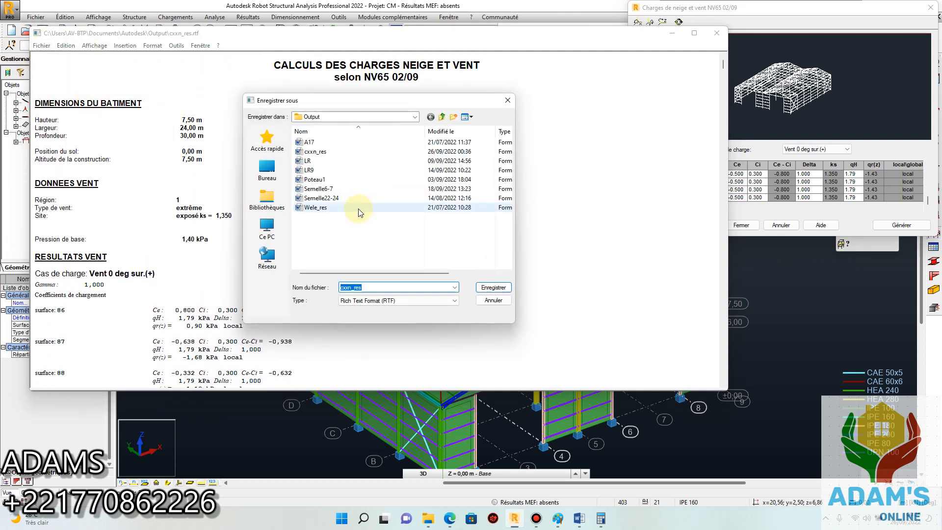
left_click(508, 100)
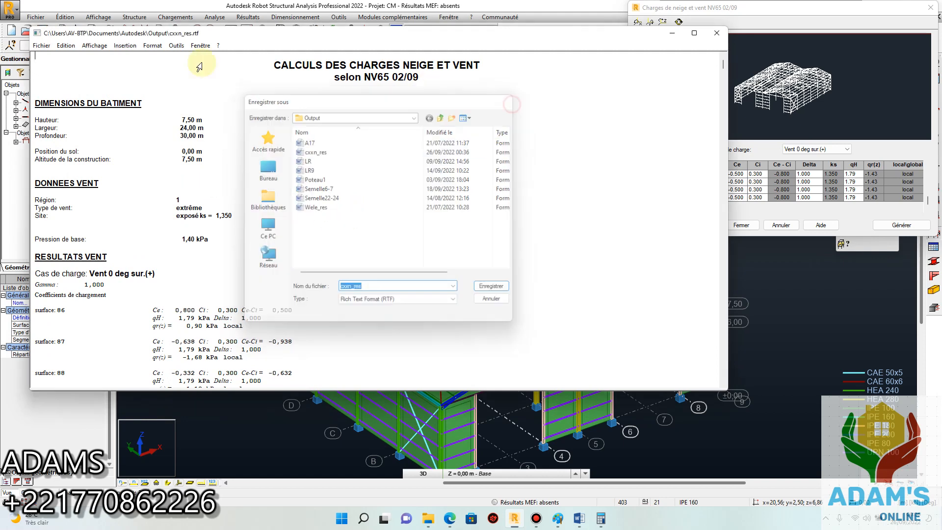
Step: Print the whole calculation note to PDF as ndc in the desktop's cm folder, and close the note
left_click(41, 45)
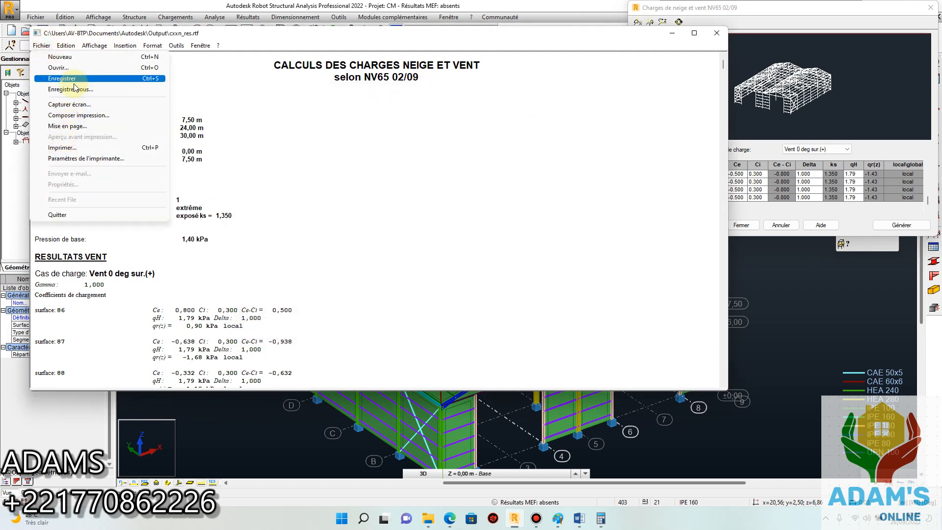
left_click(62, 147)
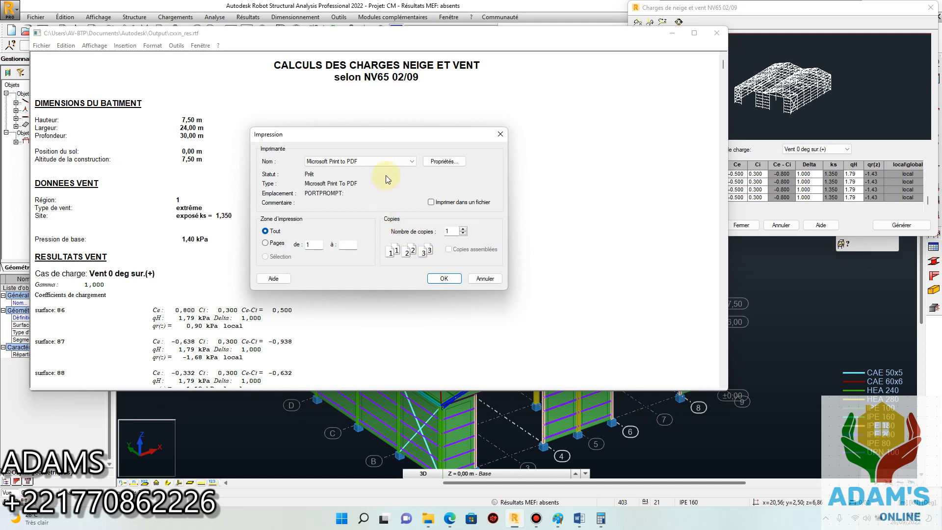
left_click(443, 278)
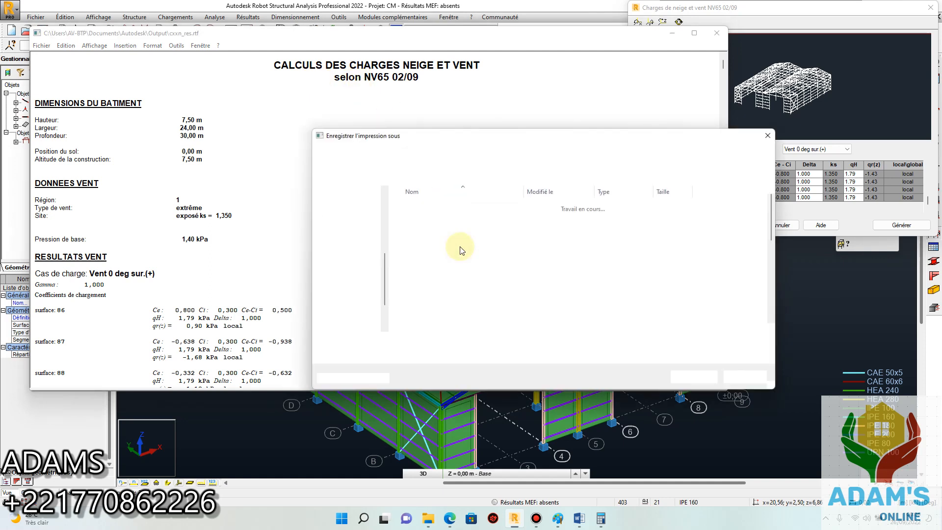
left_click(363, 237)
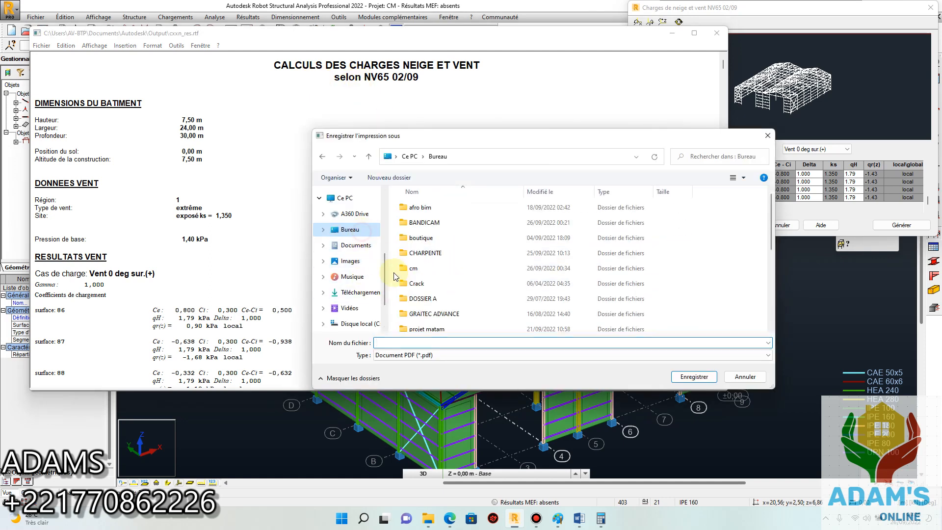
double_click(413, 263)
left_click(405, 342)
type("ndc")
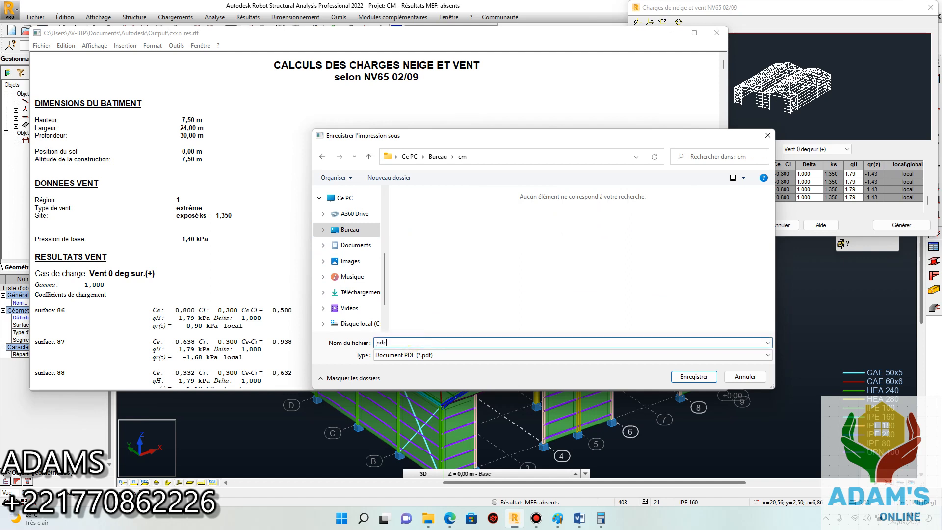
left_click(694, 377)
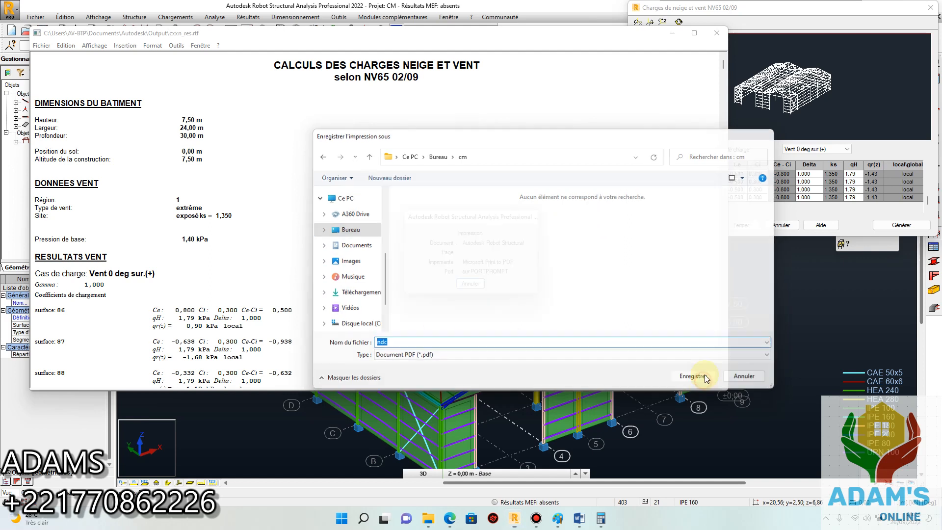
mouse_move(425, 525)
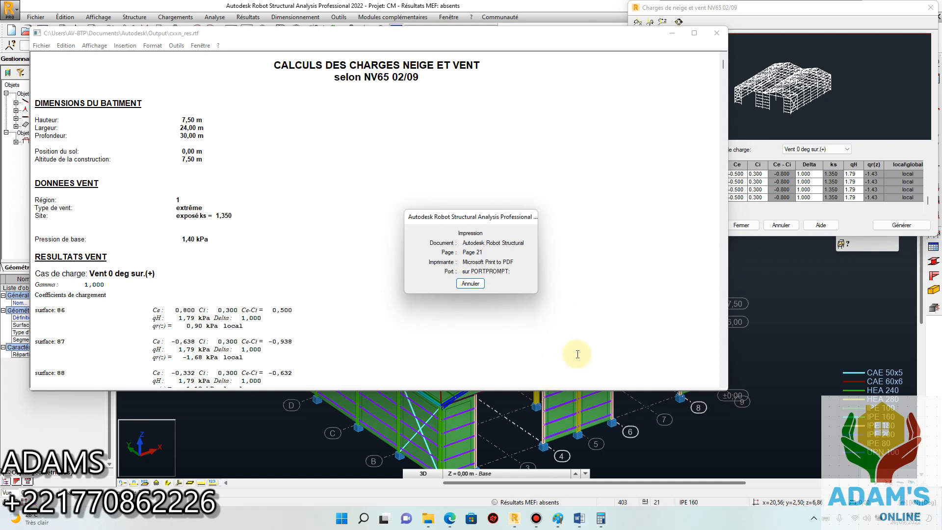
left_click(536, 518)
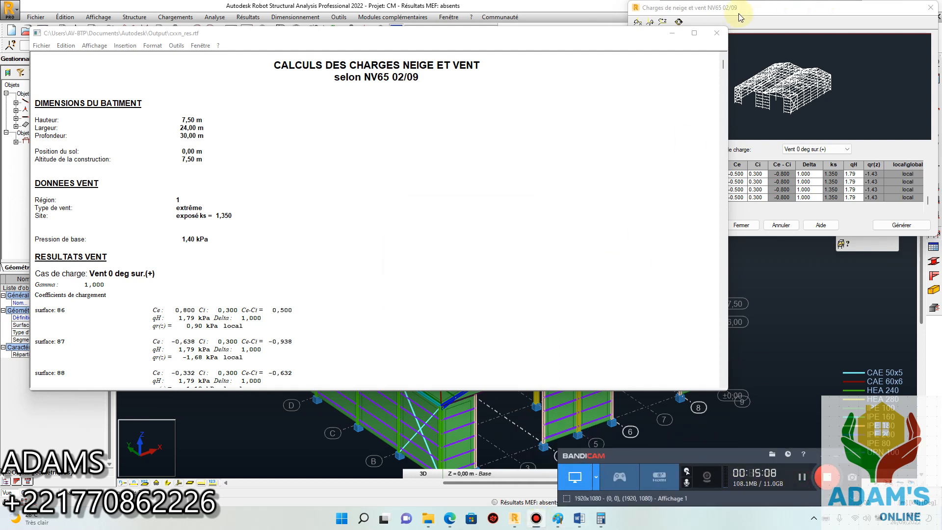
left_click(716, 33)
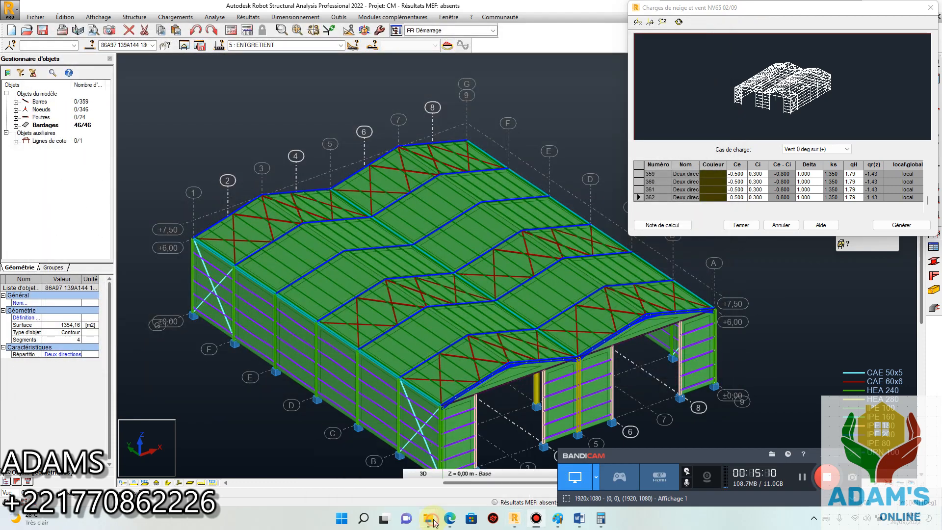
Step: Open the ndc PDF from the cm folder, review its surface load coefficients, and close it
left_click(510, 441)
double_click(857, 97)
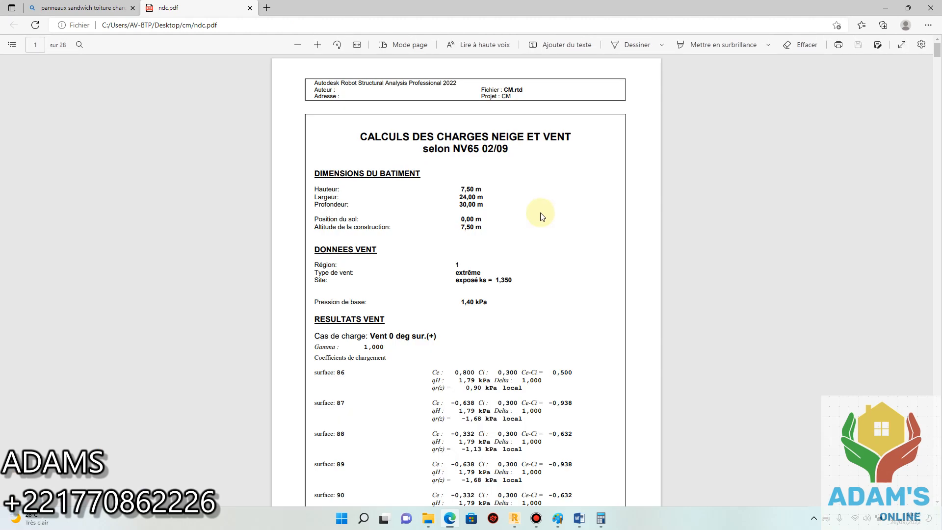
scroll(535, 213, "down", 20)
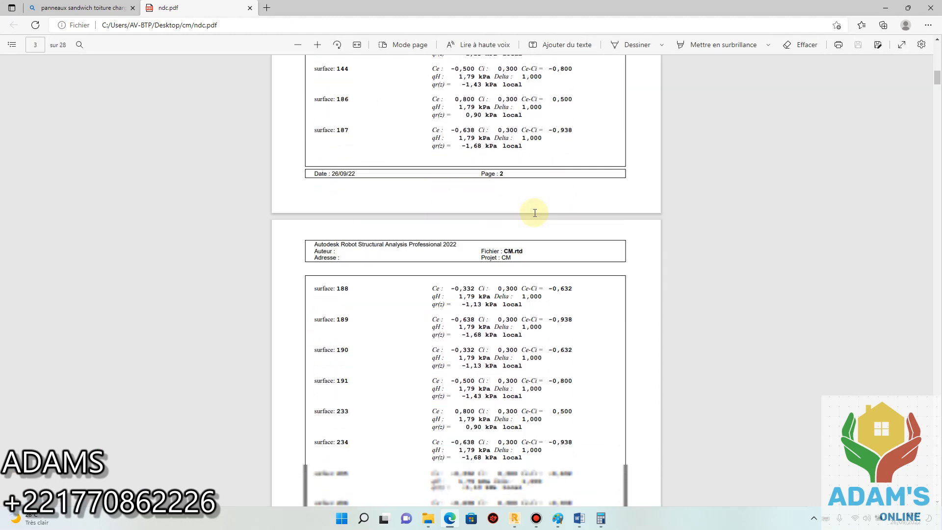
scroll(534, 211, "down", 20)
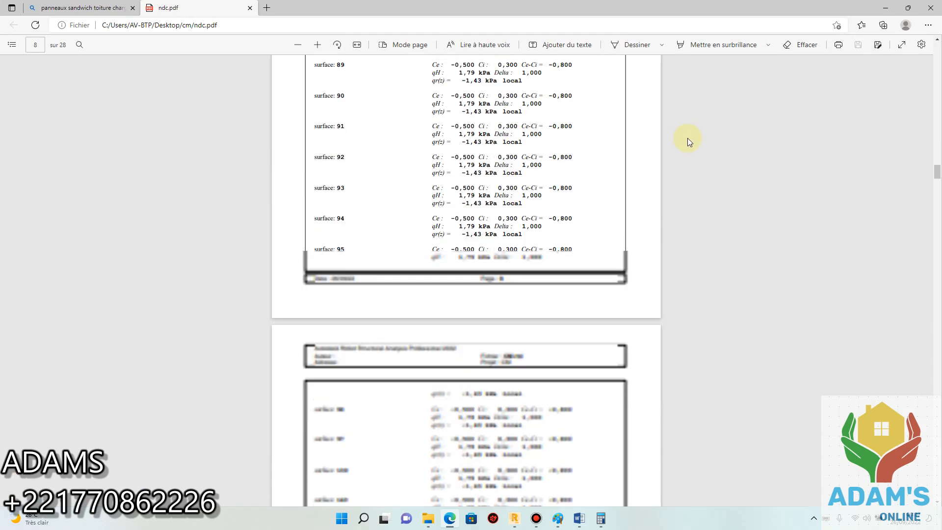
left_click(931, 5)
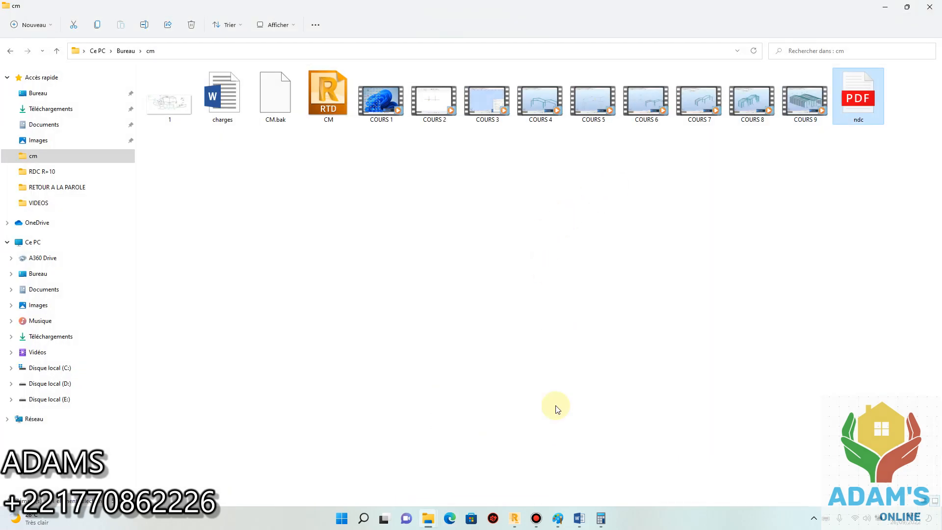
Step: Generate the NV65 wind load cases and check them in the model's load case list
left_click(535, 519)
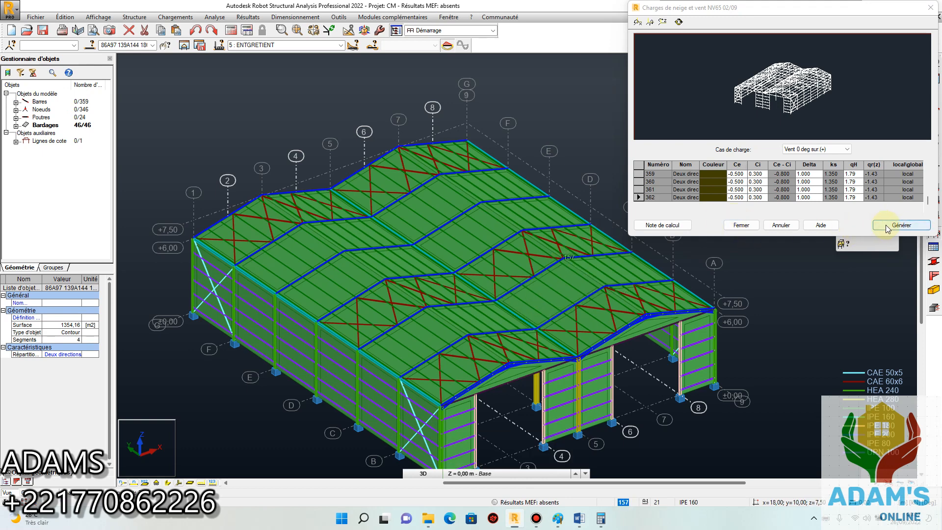
left_click(909, 227)
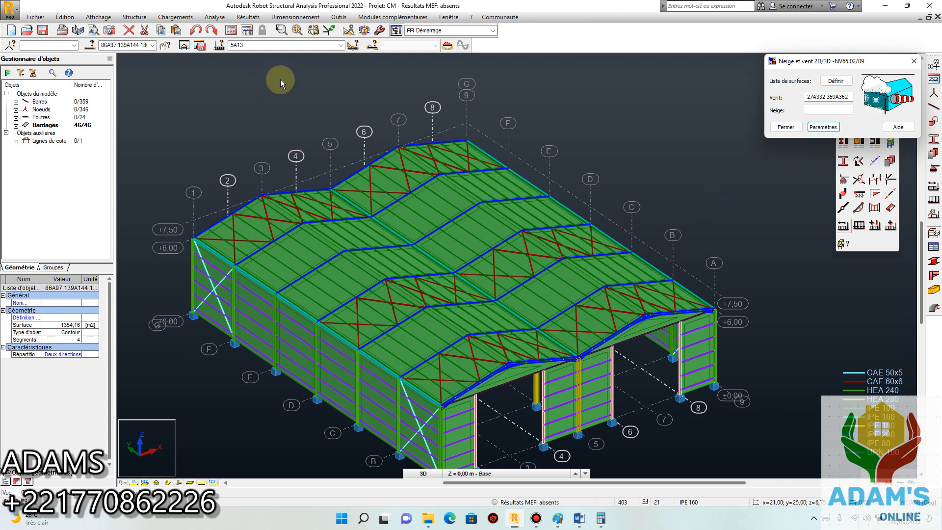
left_click(338, 46)
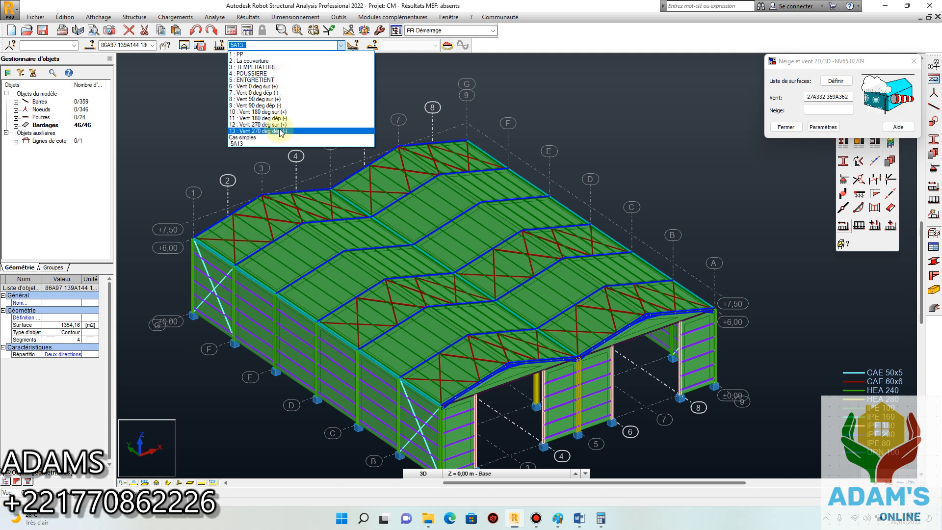
left_click(467, 108)
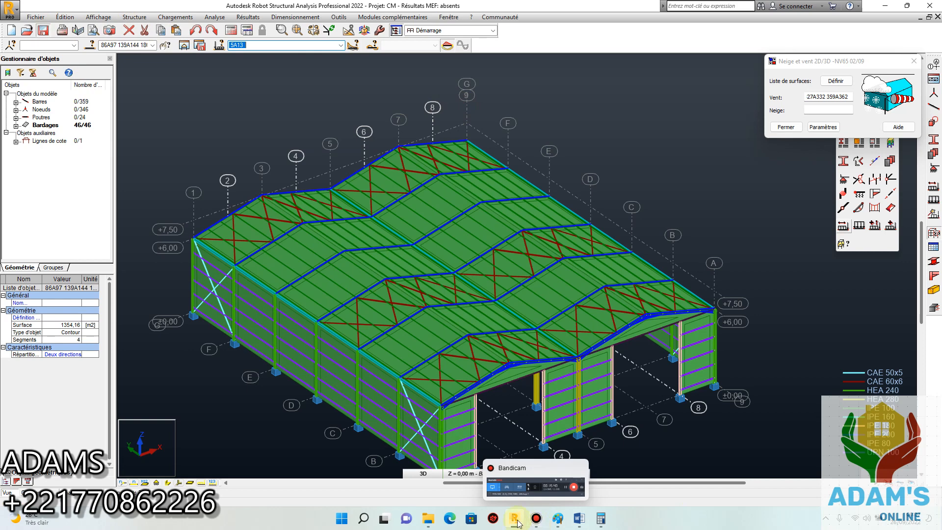
left_click(536, 518)
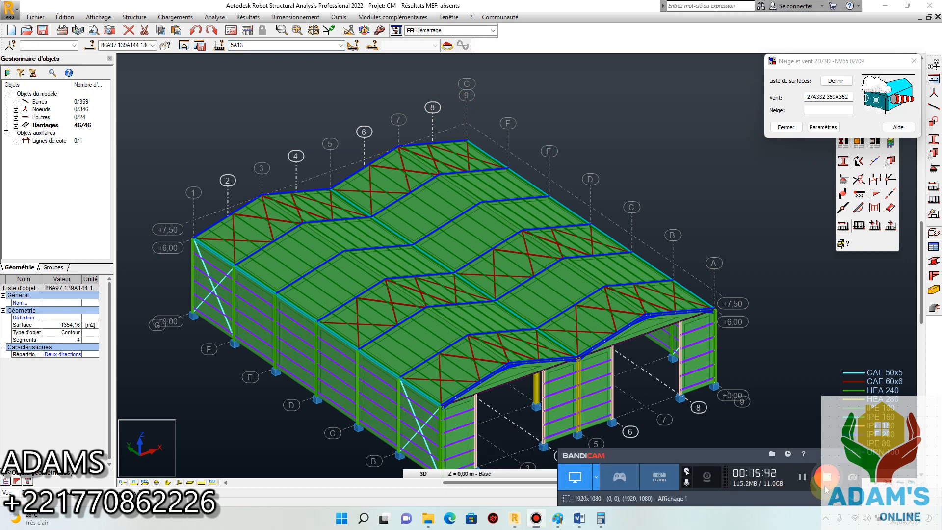